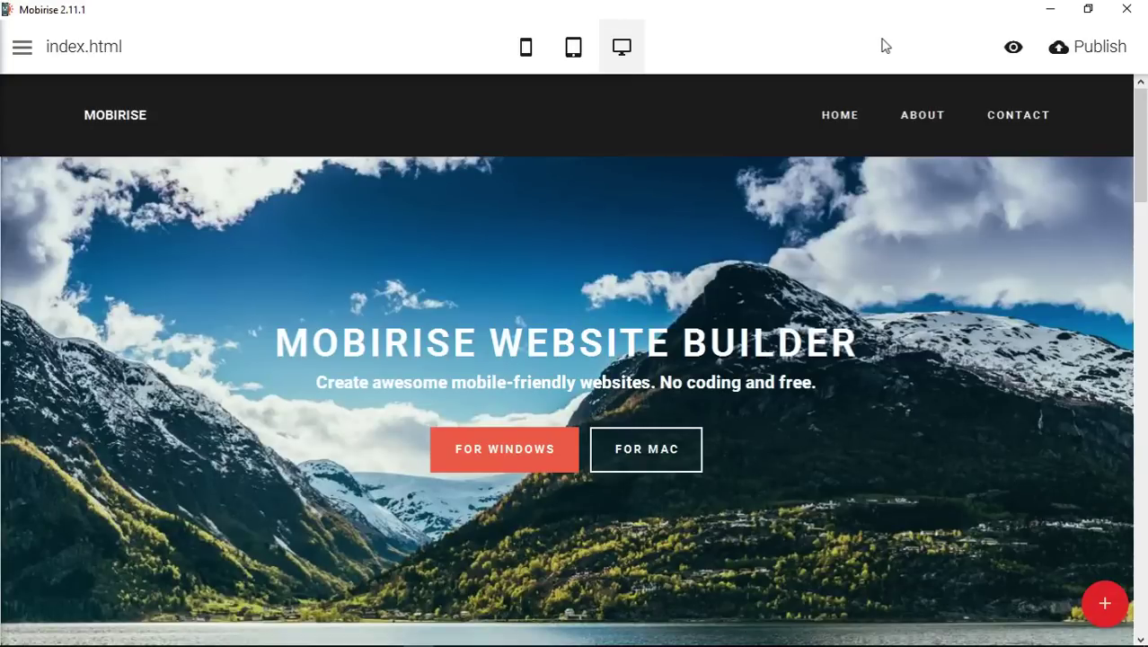
# Add the first Content block (Bootstrap 3, Responsive, Web Fonts, Unlimited Websites) above the Contact Us form
pyautogui.moveTo(983, 280)
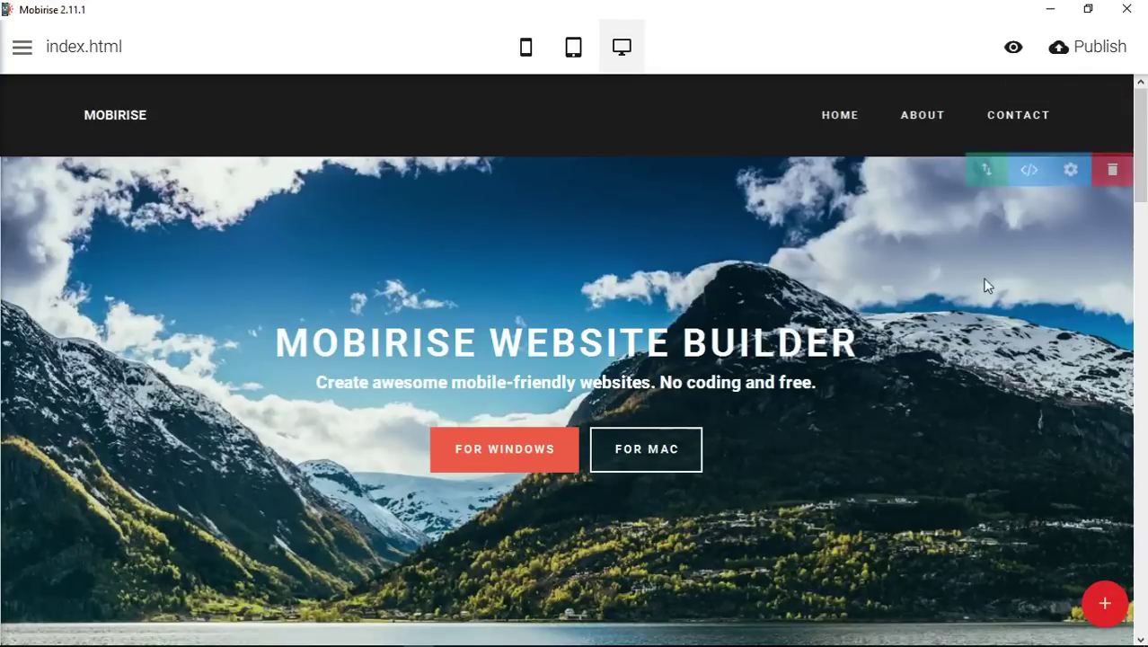
pyautogui.scroll(-9, 922, 297)
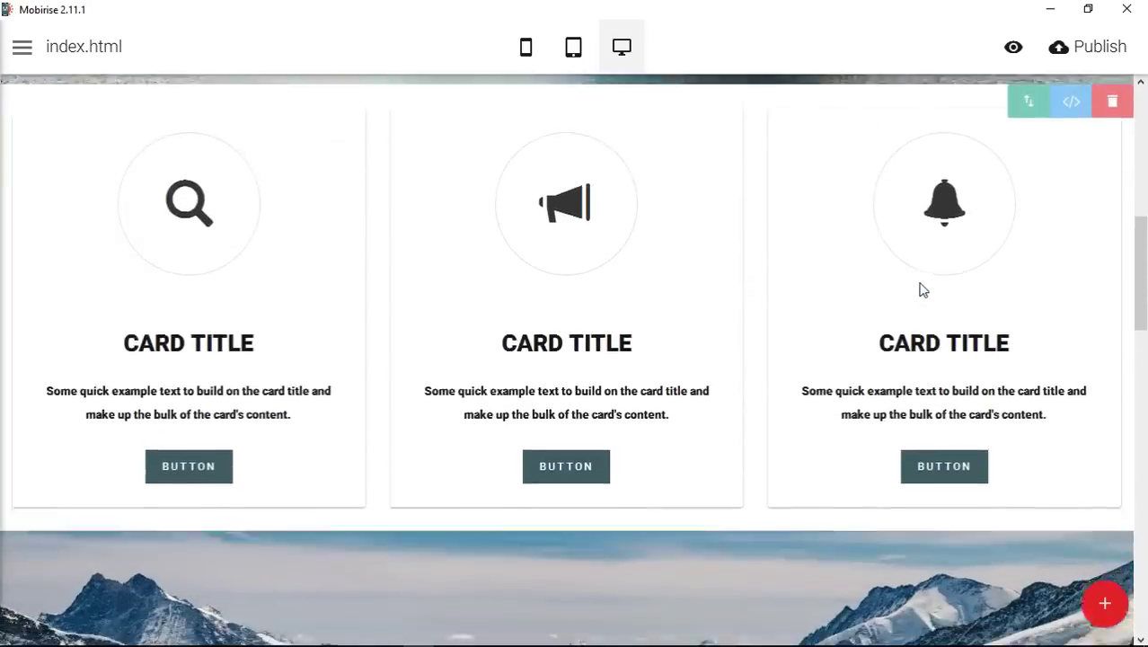
pyautogui.scroll(-7, 923, 290)
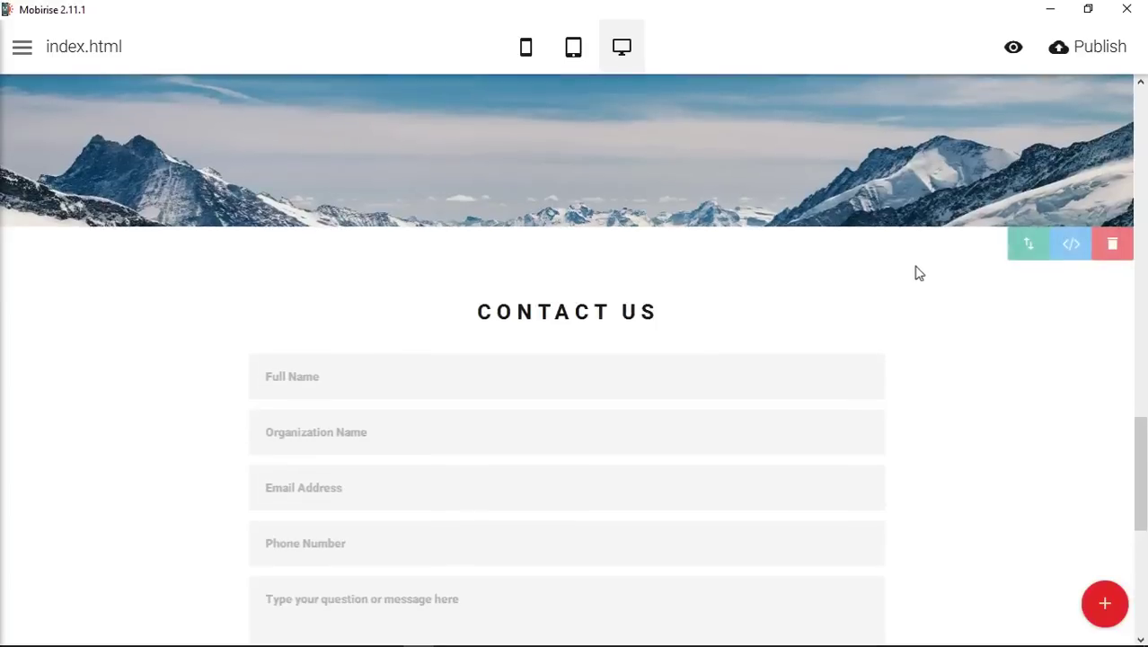
pyautogui.click(1106, 605)
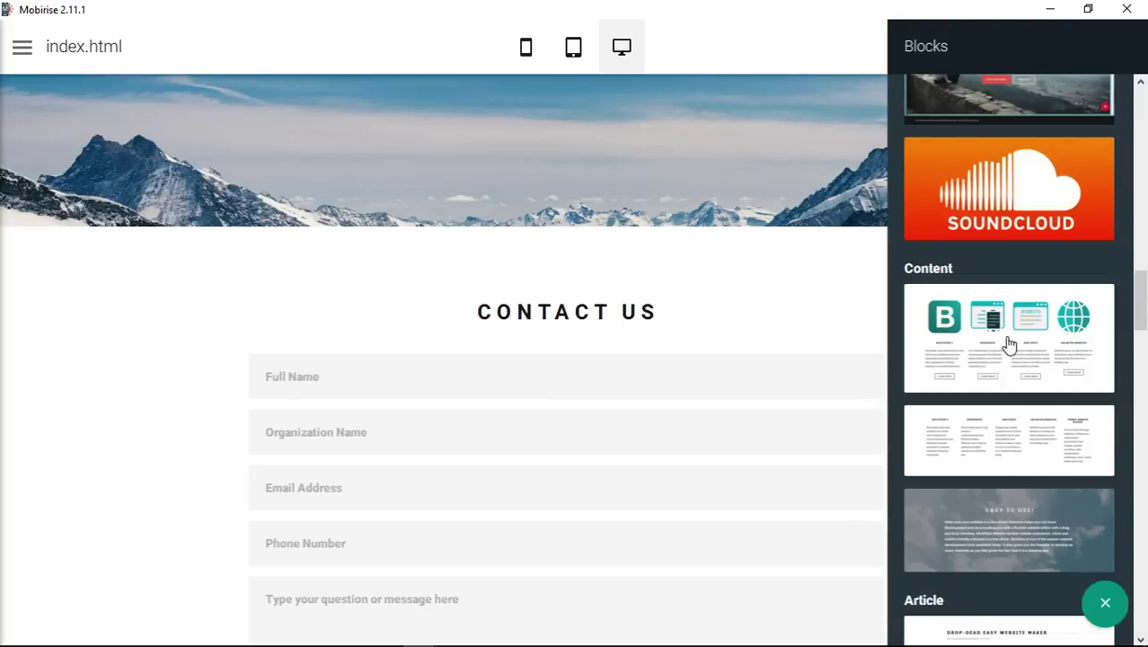
pyautogui.moveTo(1004, 353); pyautogui.dragTo(726, 299)
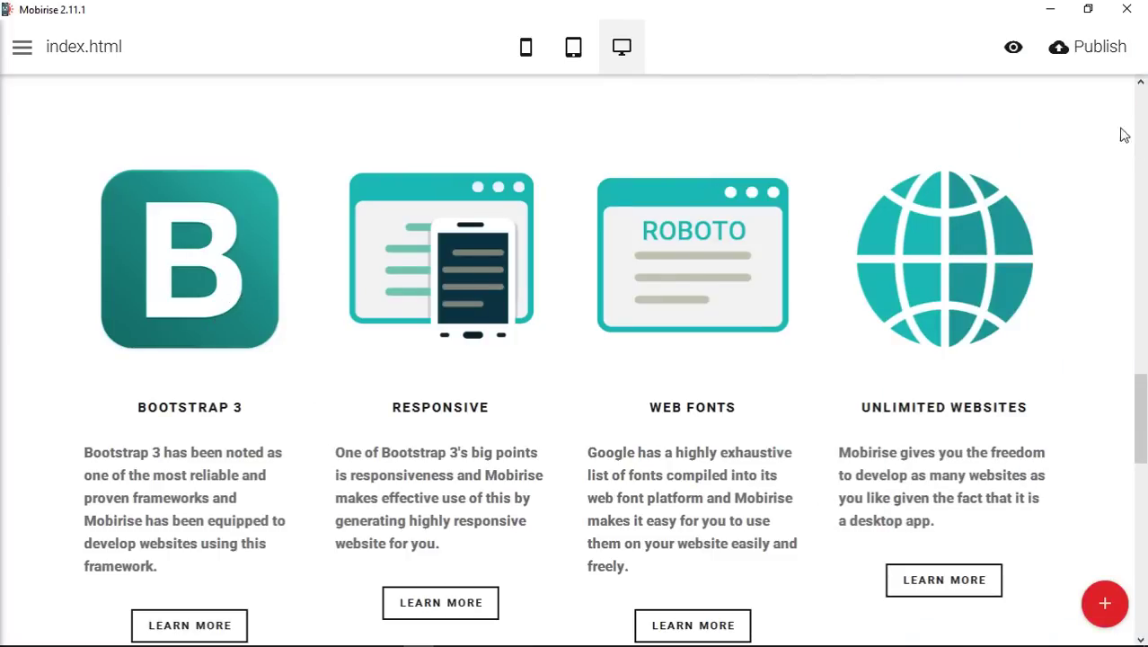
# Switch off Show Titles and Show Captions in the features block's parameters
pyautogui.click(1072, 94)
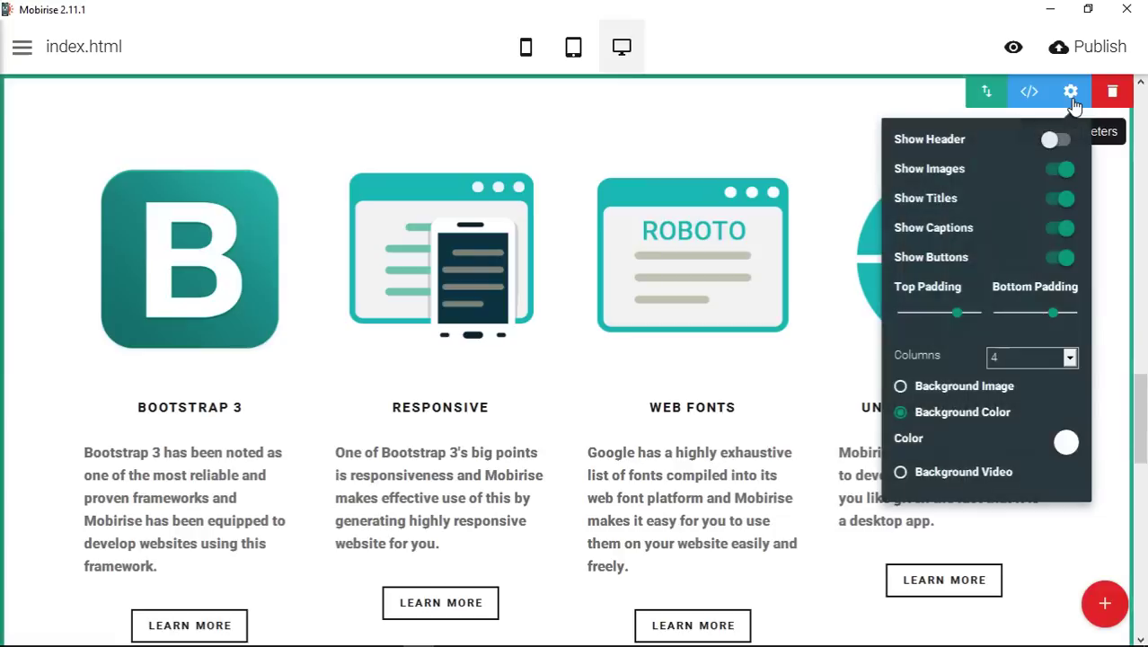
pyautogui.click(1063, 202)
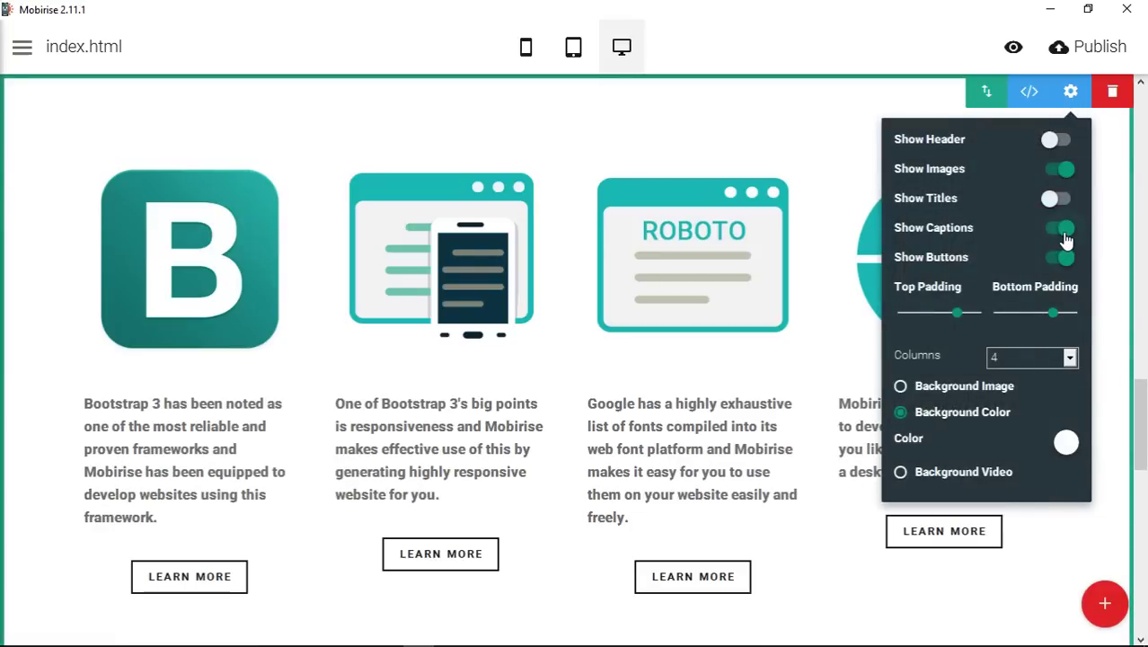
pyautogui.click(1061, 230)
pyautogui.click(851, 47)
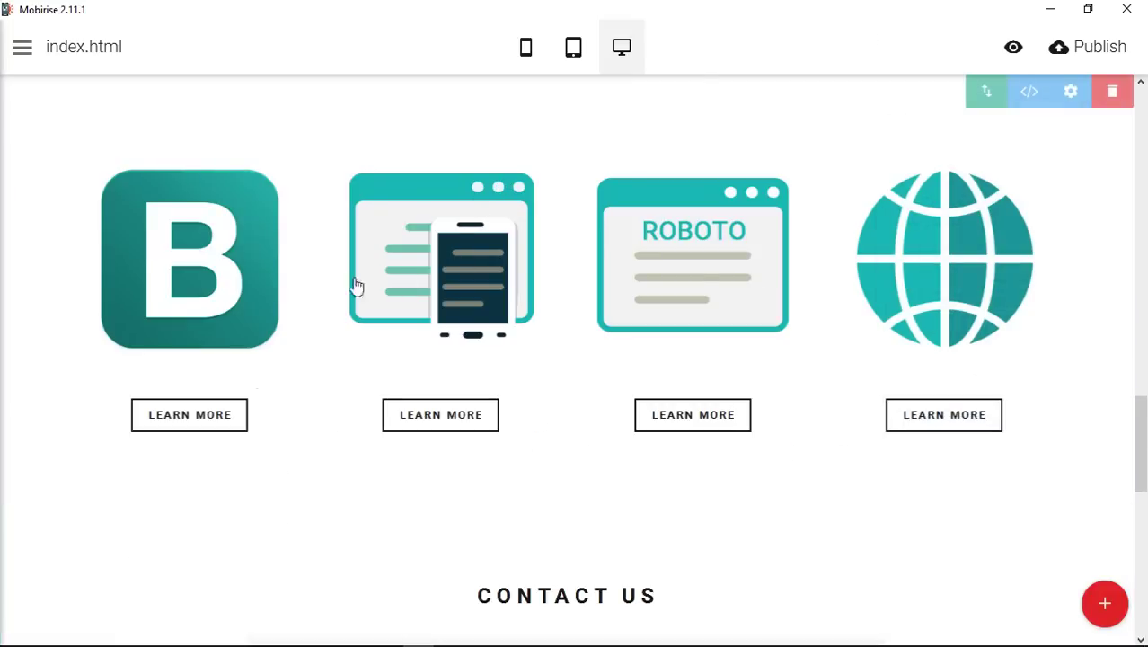
# Try the features block at 6, 4 and 2 columns, finally settling on 6 columns
pyautogui.click(1071, 90)
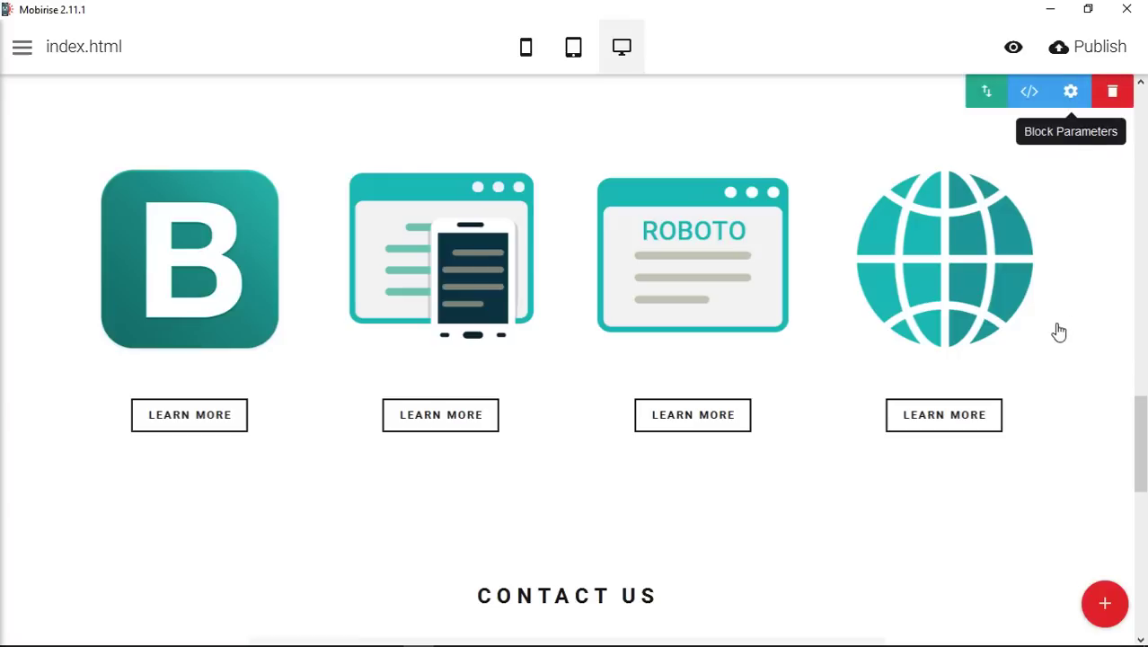
pyautogui.click(1052, 357)
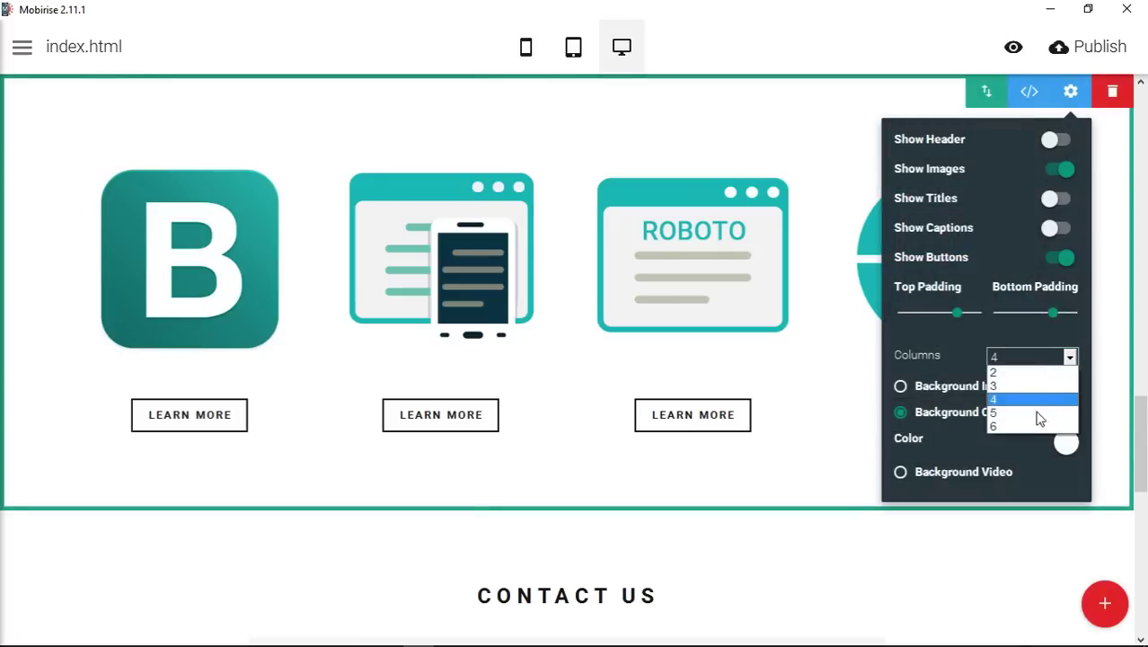
pyautogui.click(1026, 425)
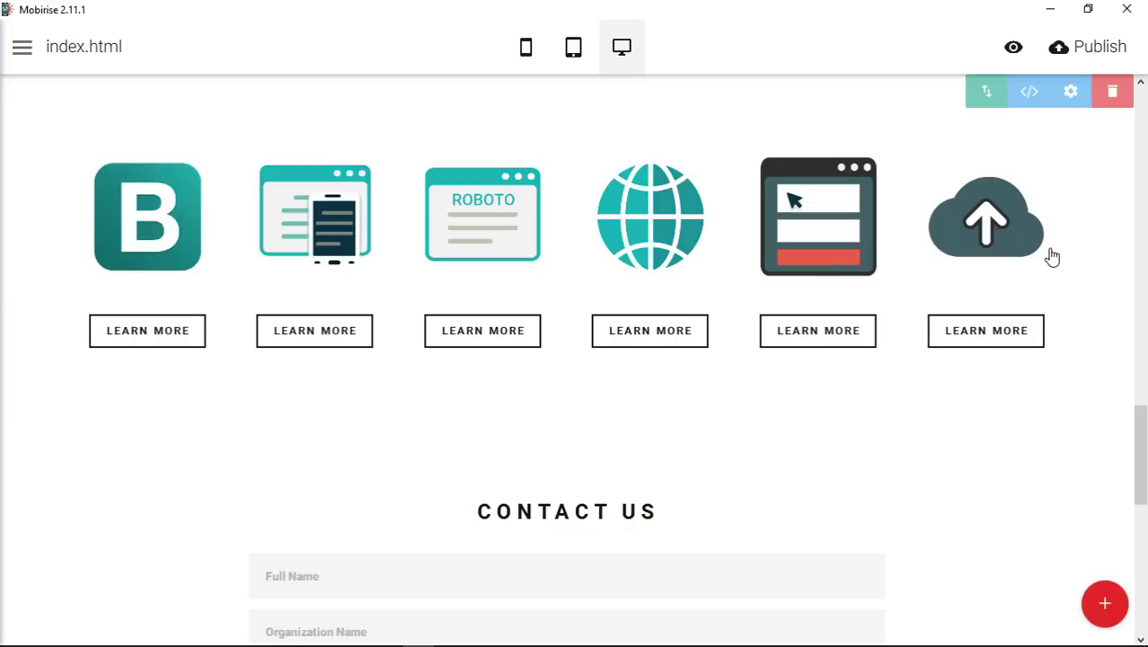
pyautogui.click(1077, 103)
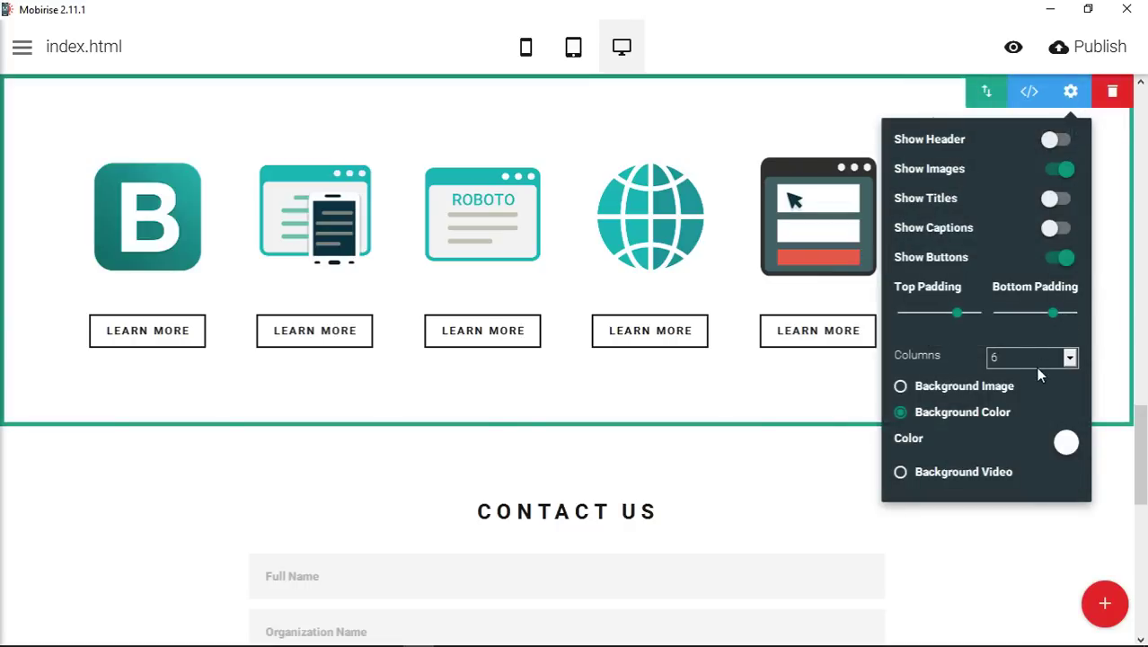
pyautogui.click(1039, 366)
pyautogui.click(1026, 393)
pyautogui.click(1024, 363)
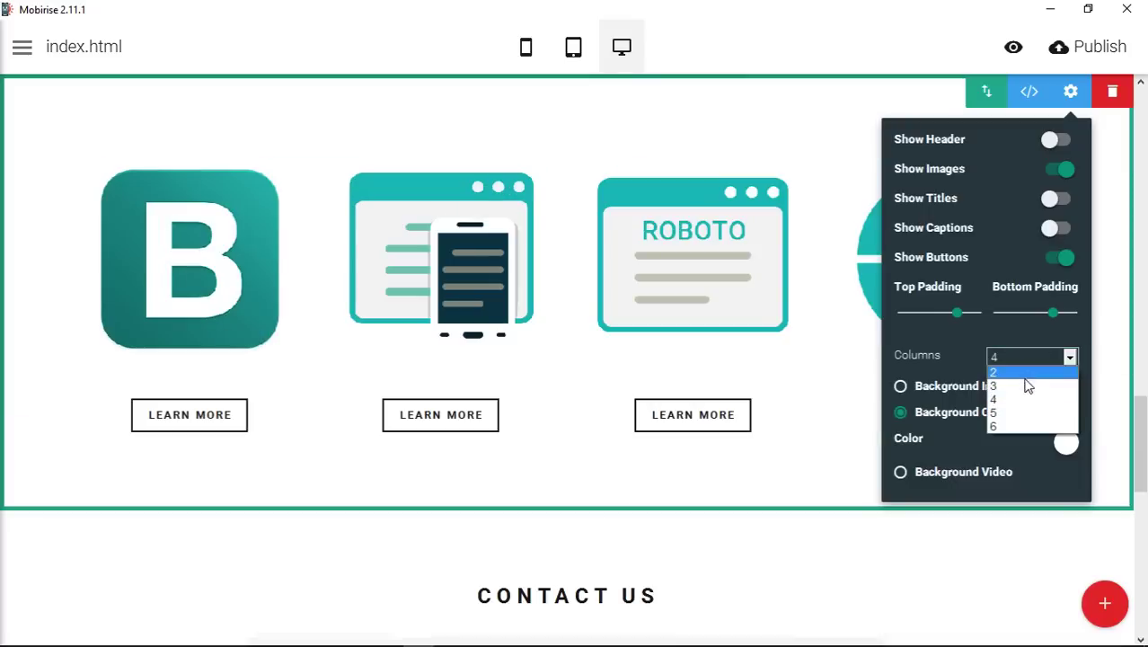
pyautogui.click(1023, 373)
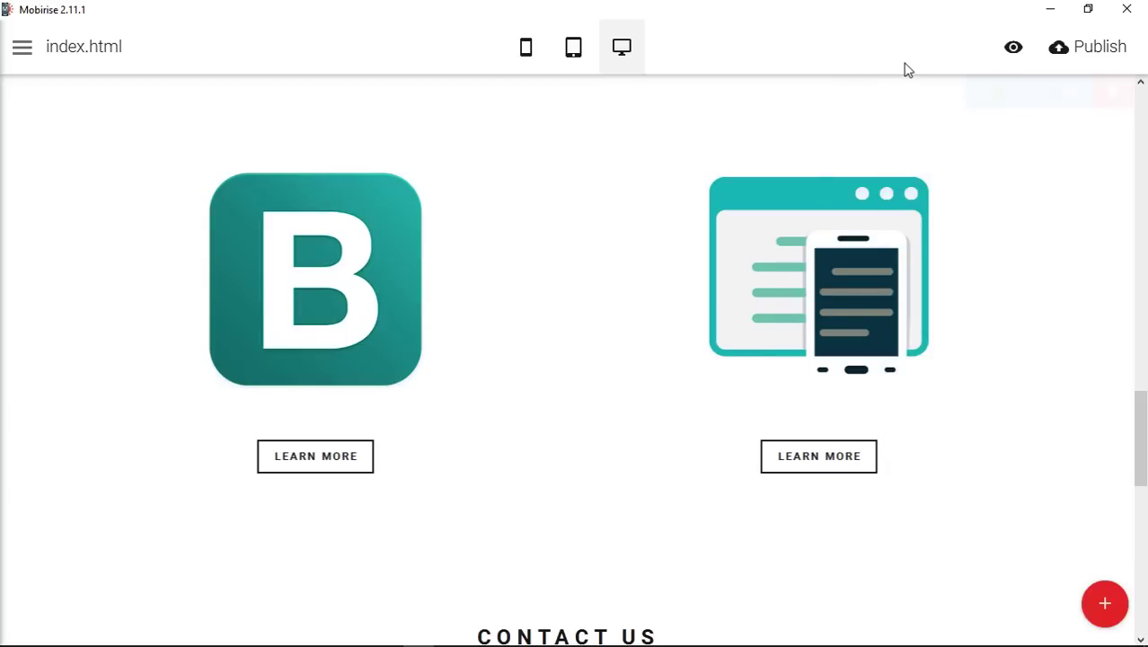
pyautogui.moveTo(940, 244)
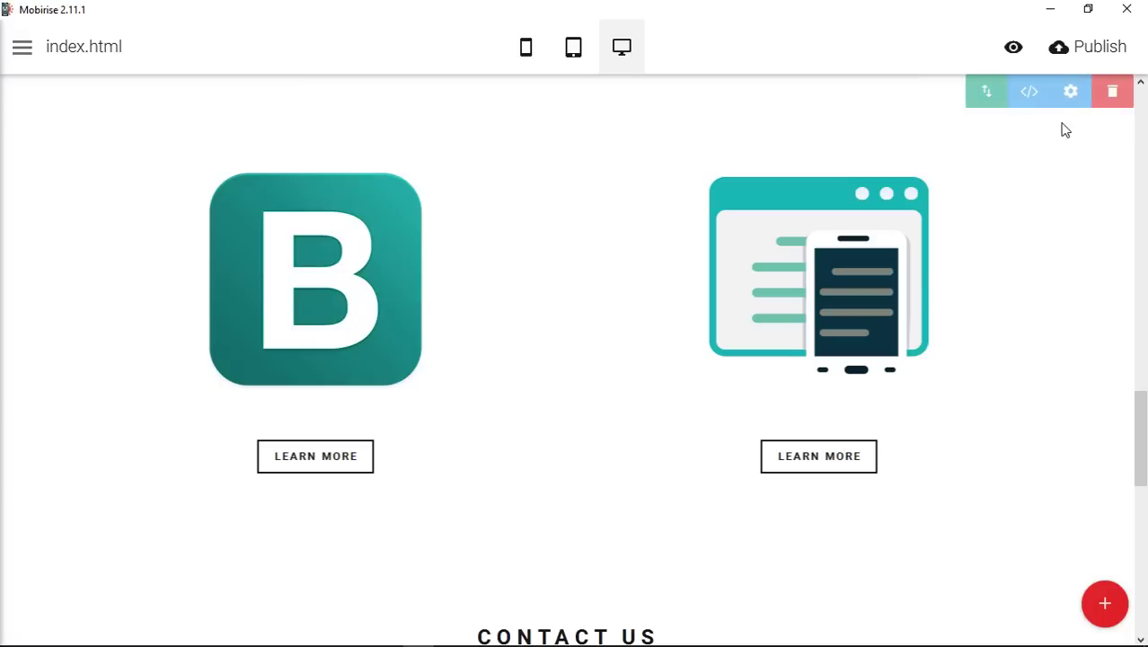
pyautogui.click(1071, 93)
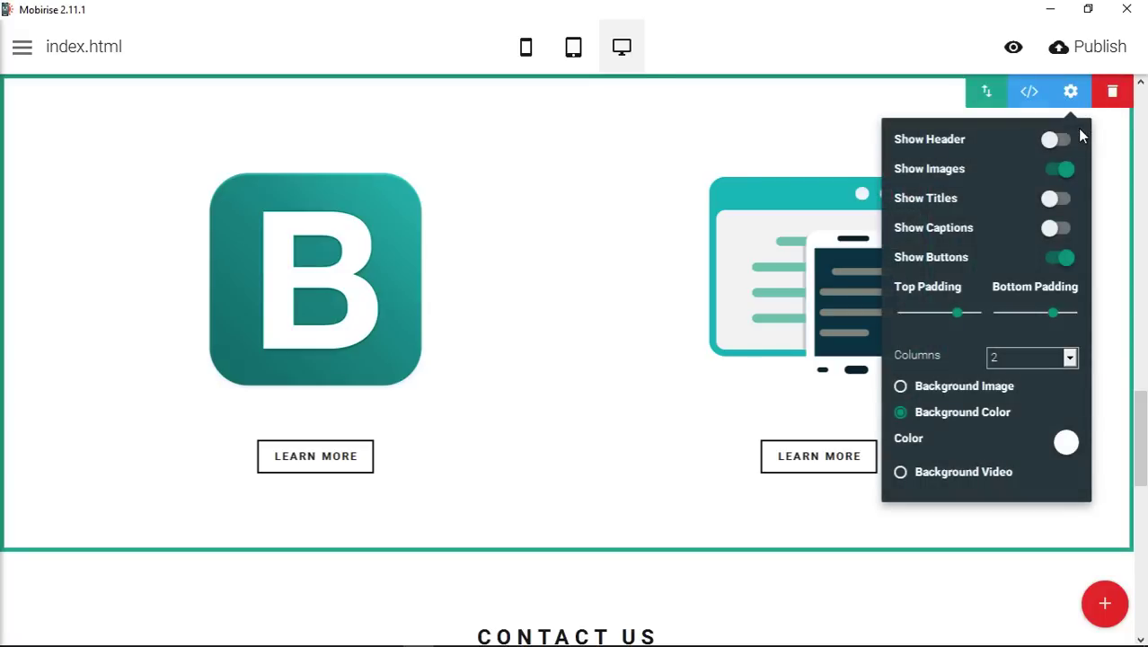
pyautogui.click(1033, 363)
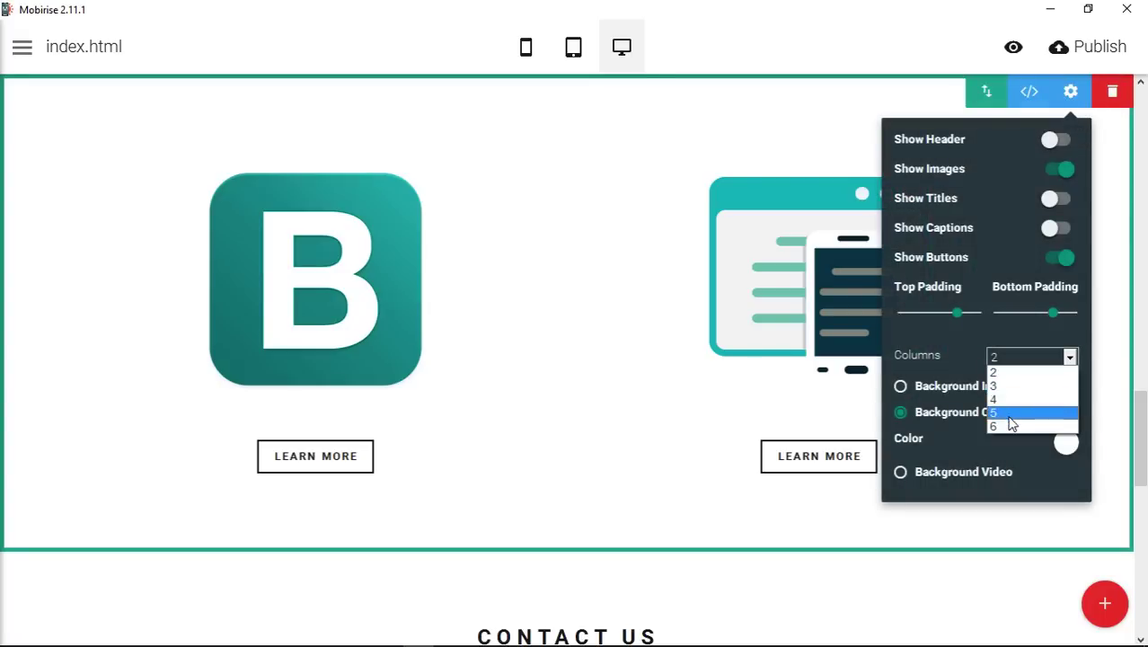
pyautogui.click(1005, 422)
pyautogui.click(573, 49)
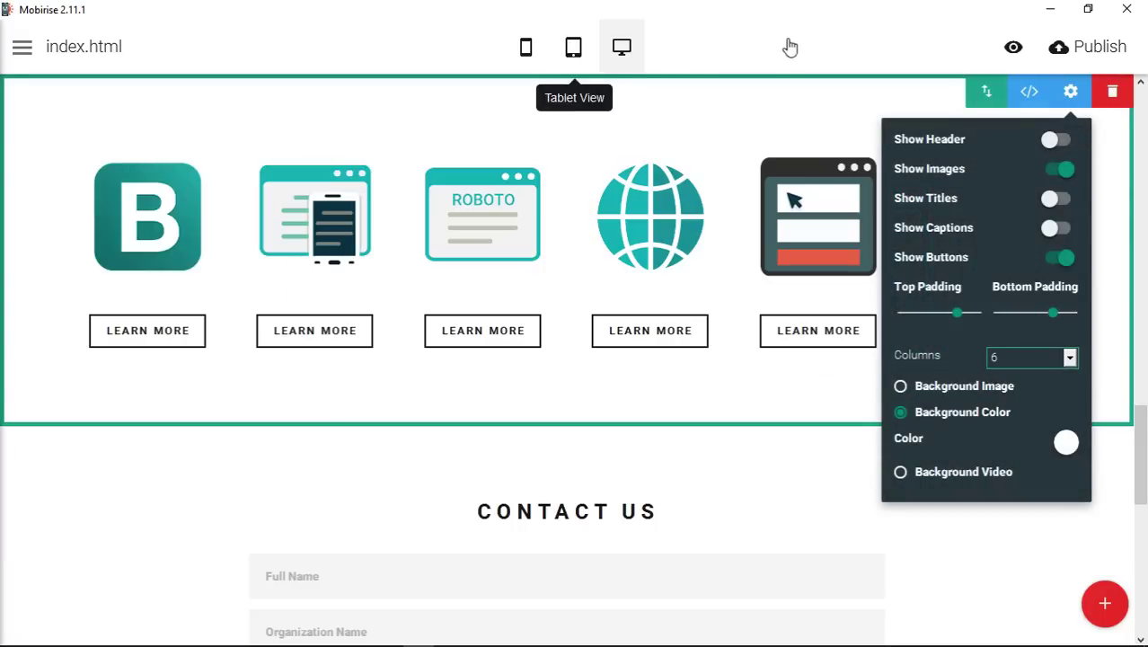
pyautogui.scroll(-5, 848, 400)
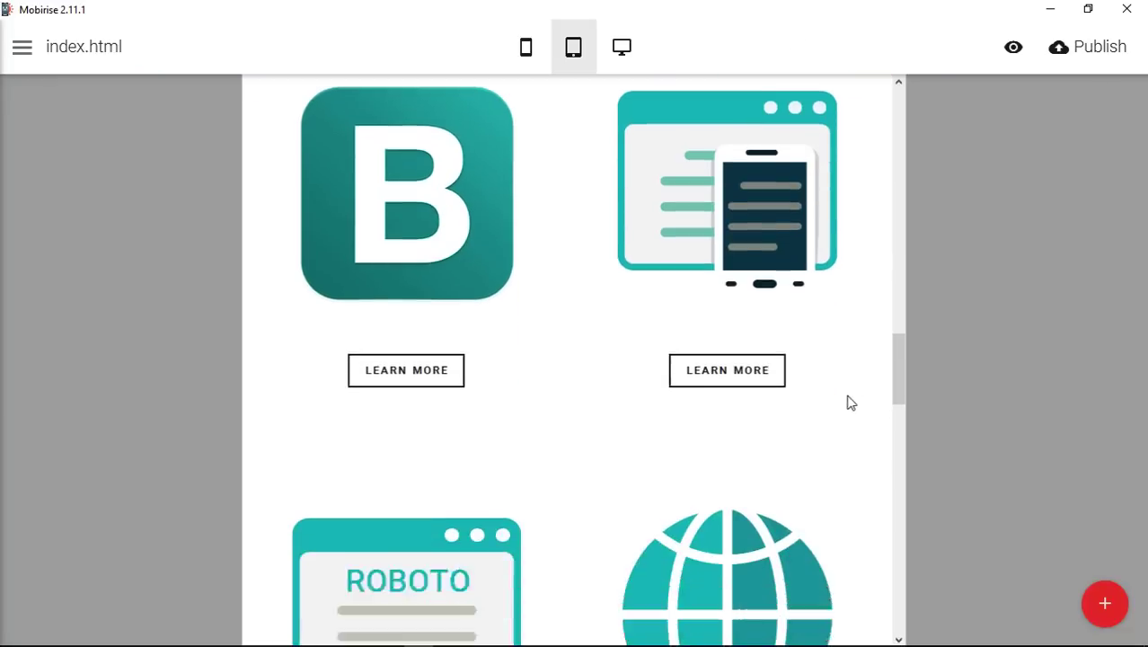
pyautogui.scroll(-3, 848, 400)
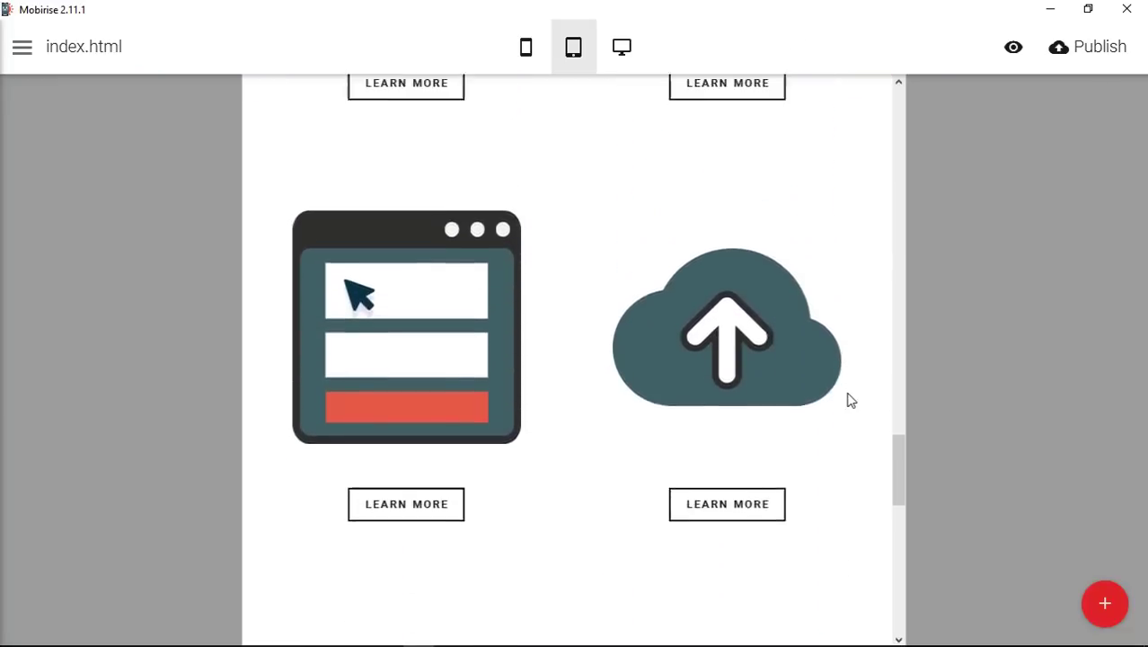
pyautogui.scroll(7, 848, 399)
pyautogui.scroll(5, 851, 400)
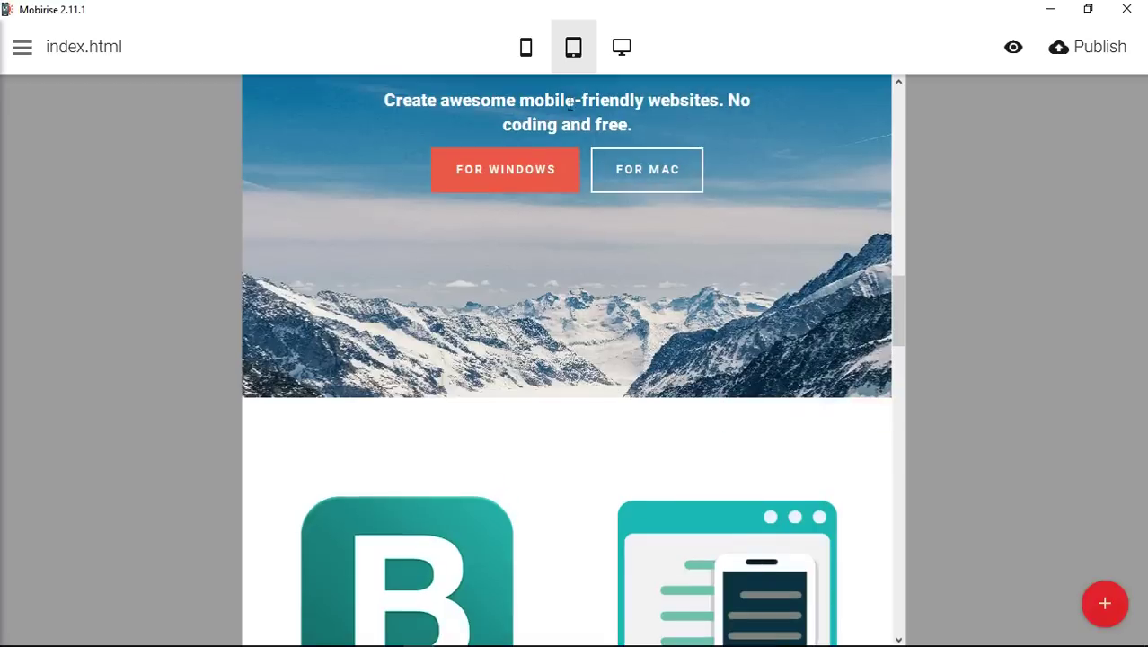
pyautogui.click(525, 47)
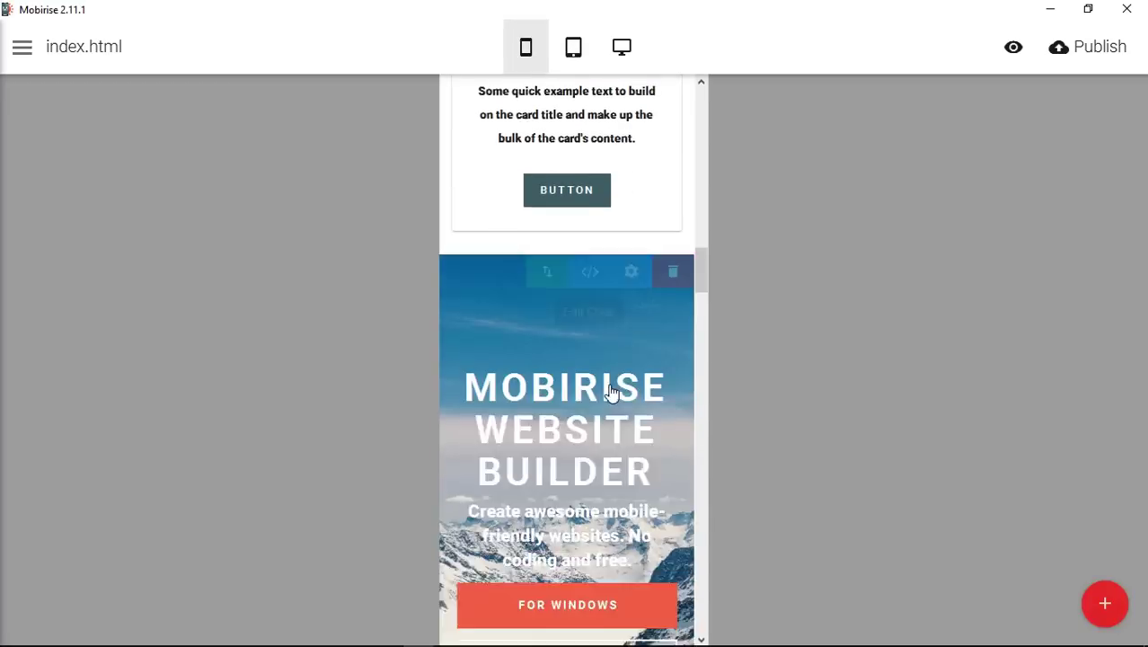
pyautogui.scroll(-5, 613, 404)
pyautogui.scroll(-10, 614, 392)
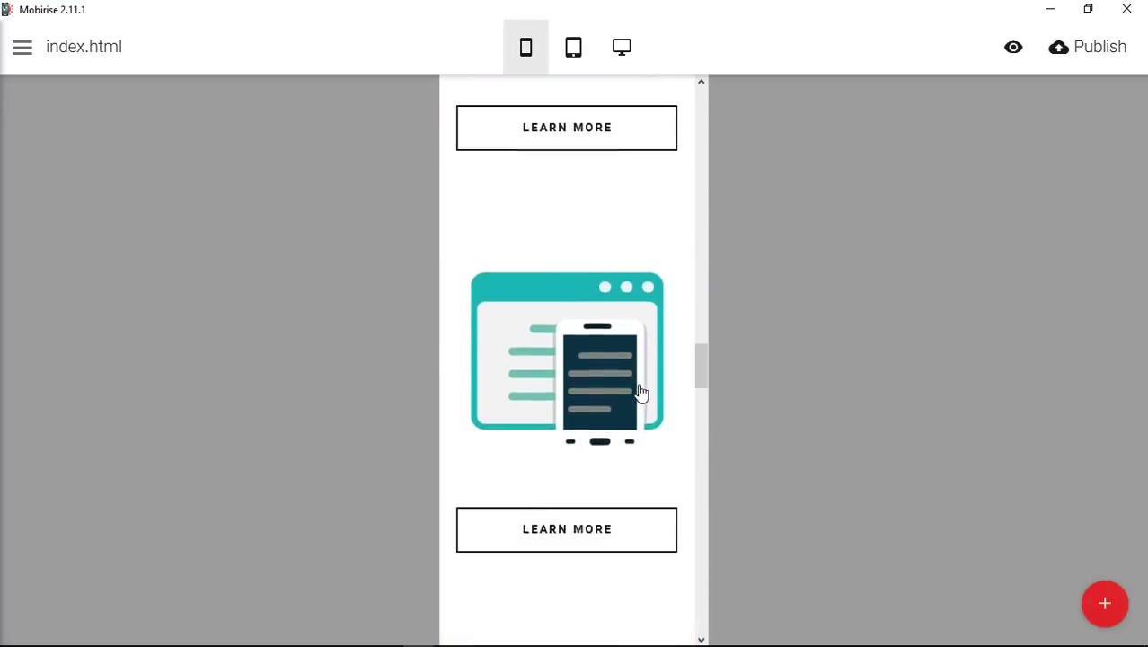
pyautogui.scroll(-10, 640, 393)
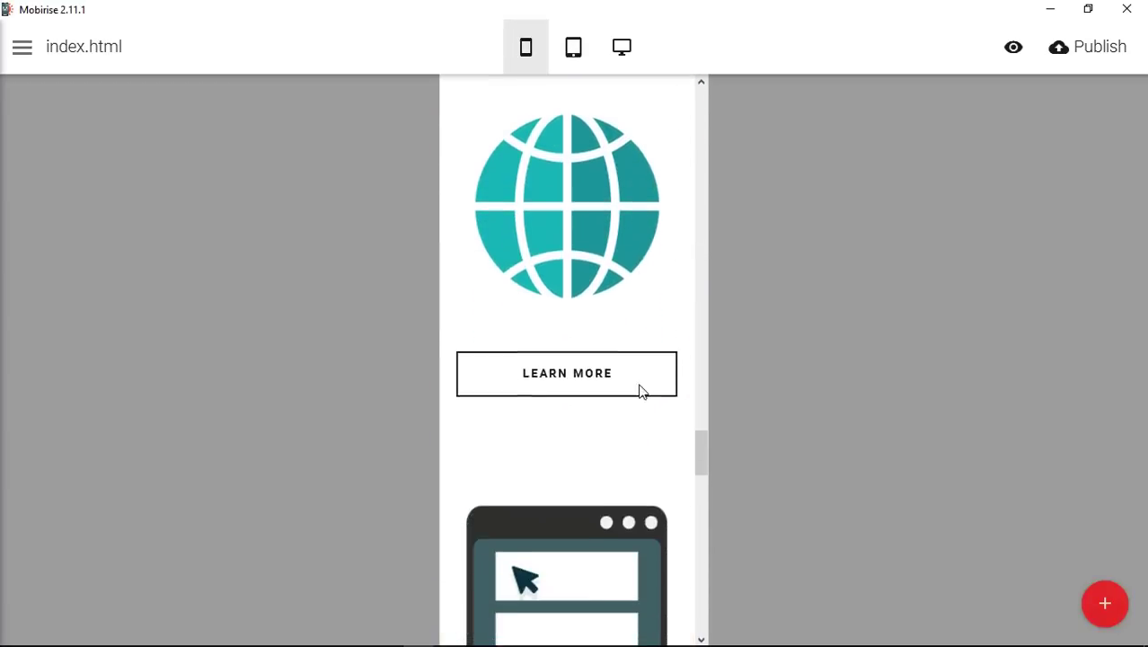
pyautogui.scroll(15, 640, 393)
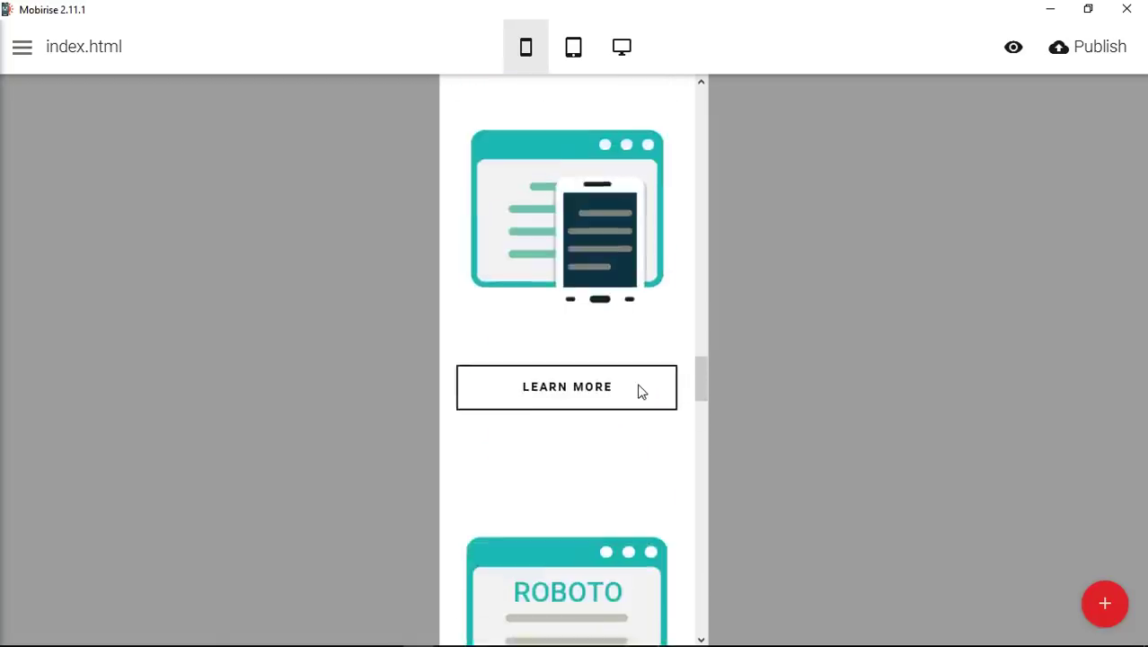
pyautogui.scroll(5, 641, 393)
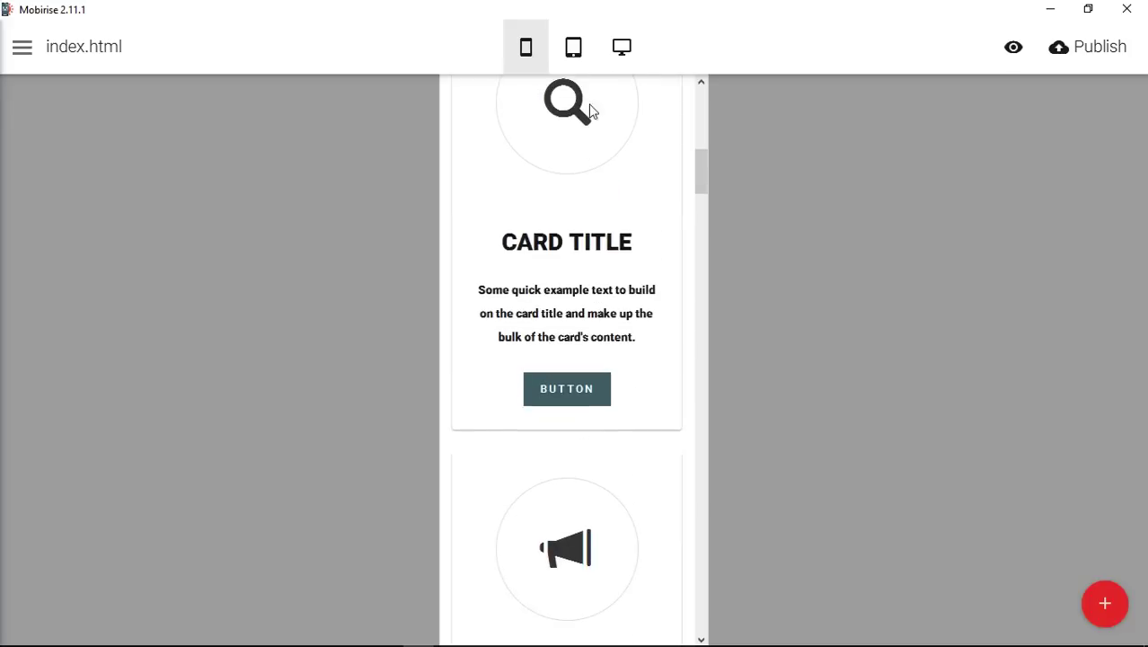
pyautogui.click(621, 59)
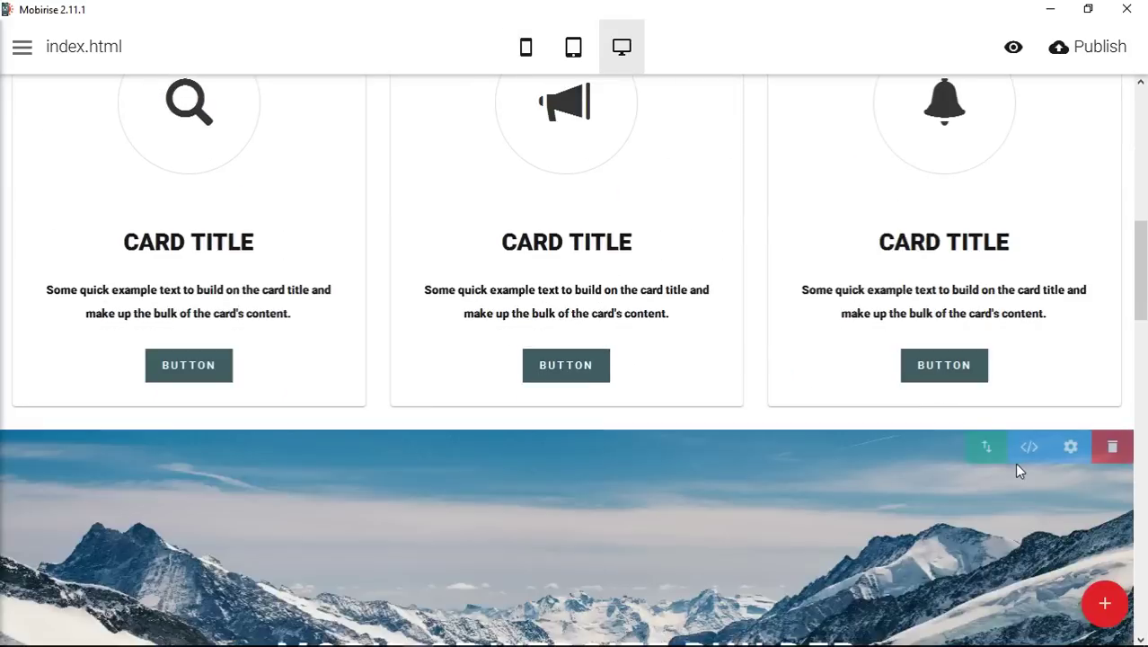
# Change the icons block's Columns setting from 6 to 3
pyautogui.moveTo(1039, 476)
pyautogui.scroll(-15, 1003, 475)
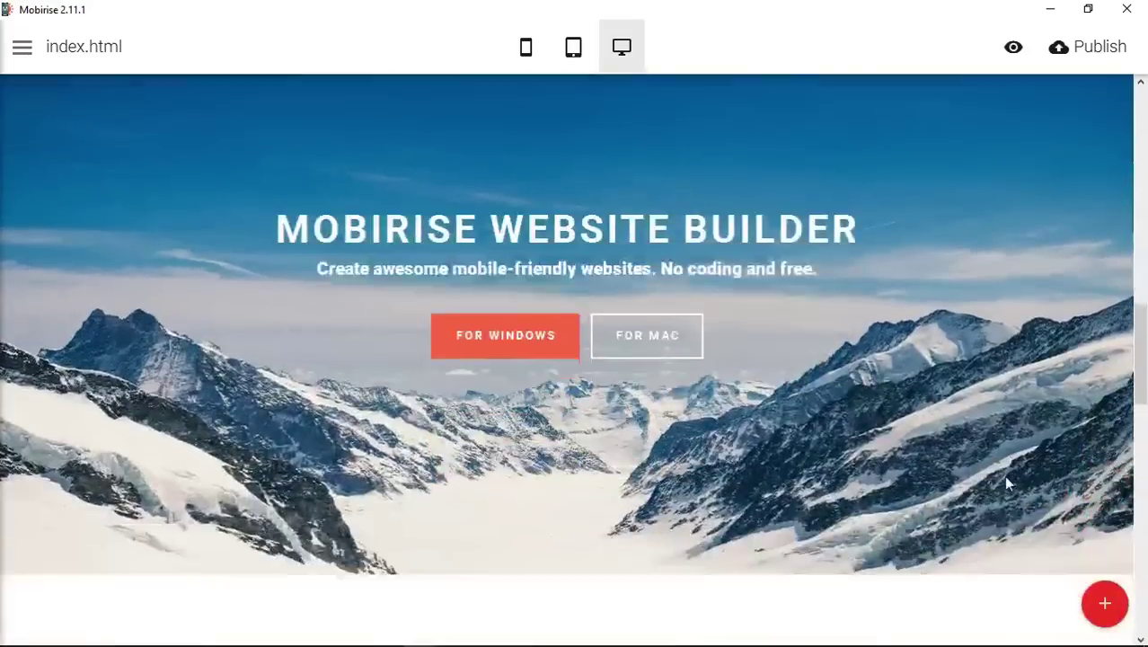
pyautogui.scroll(3, 988, 449)
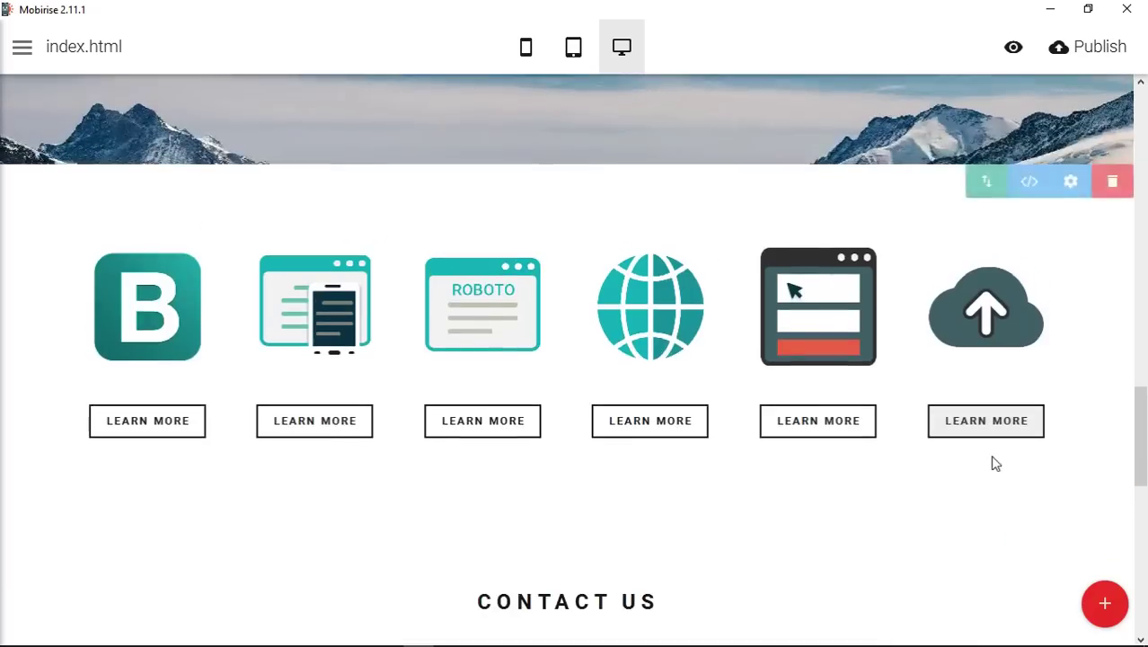
pyautogui.click(1070, 182)
pyautogui.click(1048, 456)
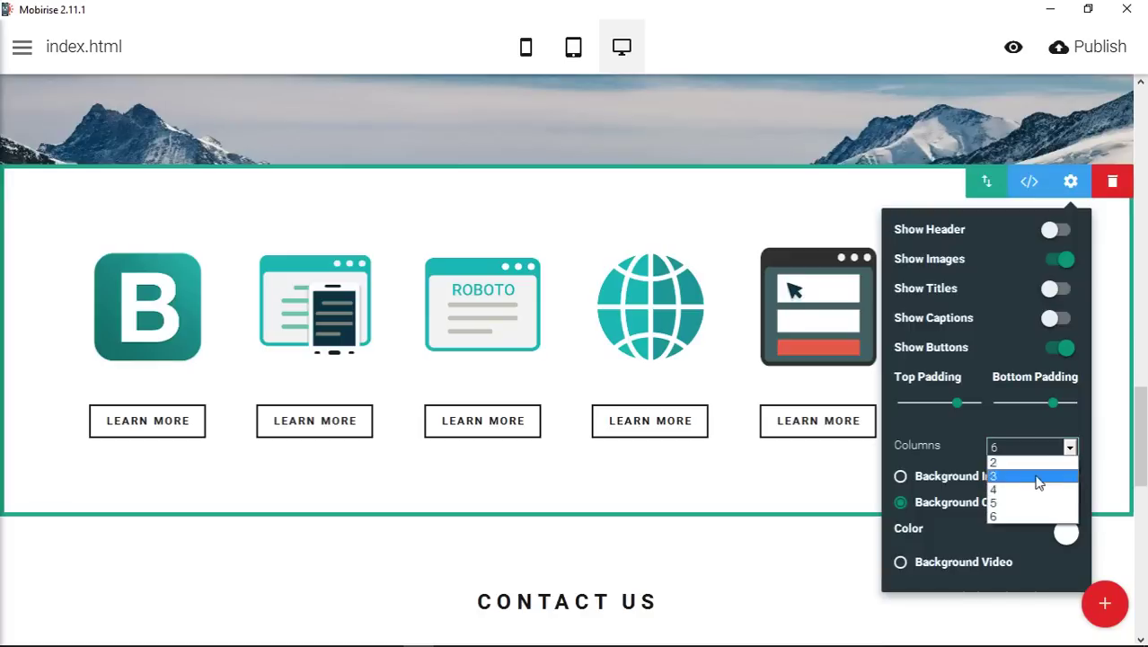
pyautogui.click(1035, 476)
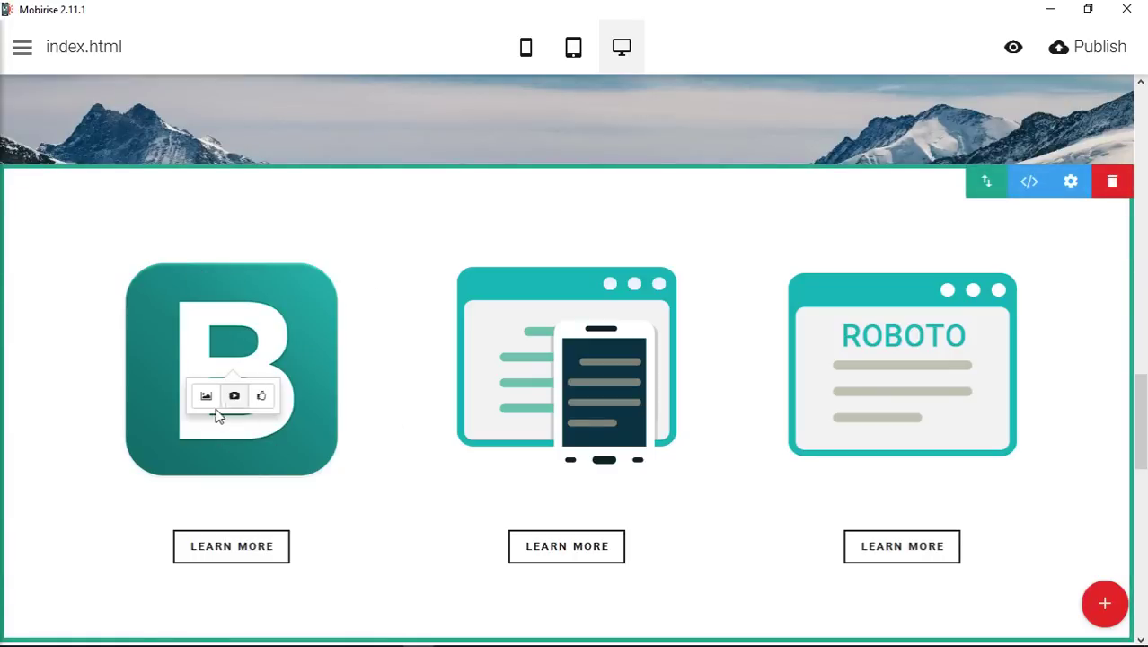
# Replace the first card's Bootstrap icon with the Nexus_5_Front_View picture
pyautogui.click(208, 406)
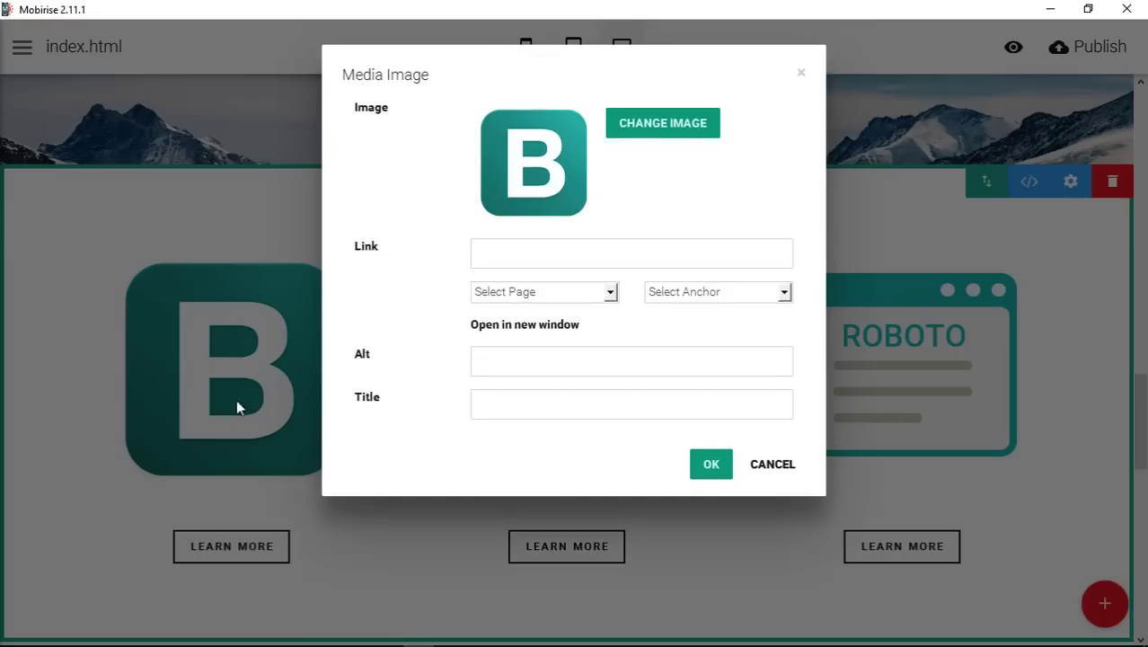
pyautogui.click(703, 125)
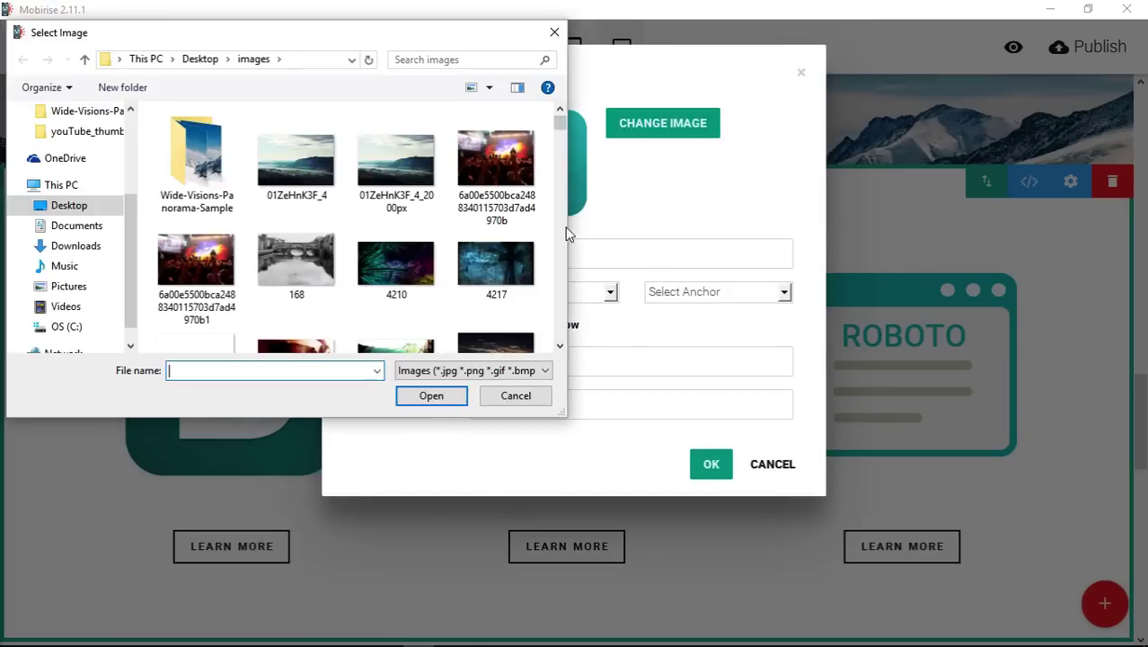
pyautogui.moveTo(557, 129); pyautogui.dragTo(559, 256)
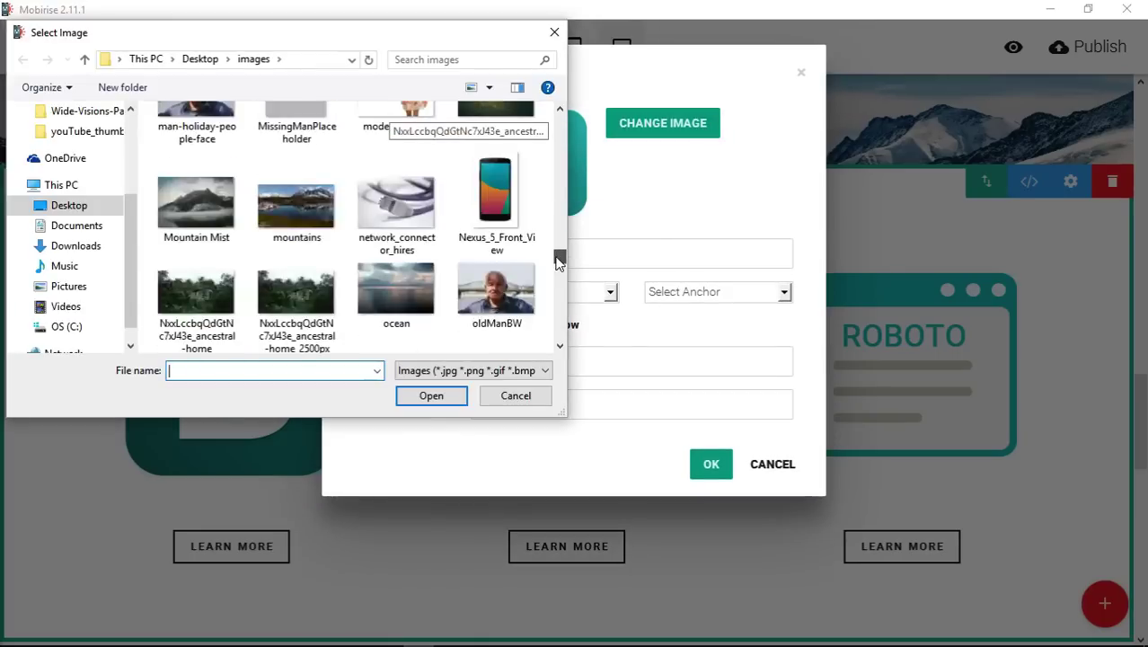
pyautogui.click(507, 235)
pyautogui.doubleClick(507, 236)
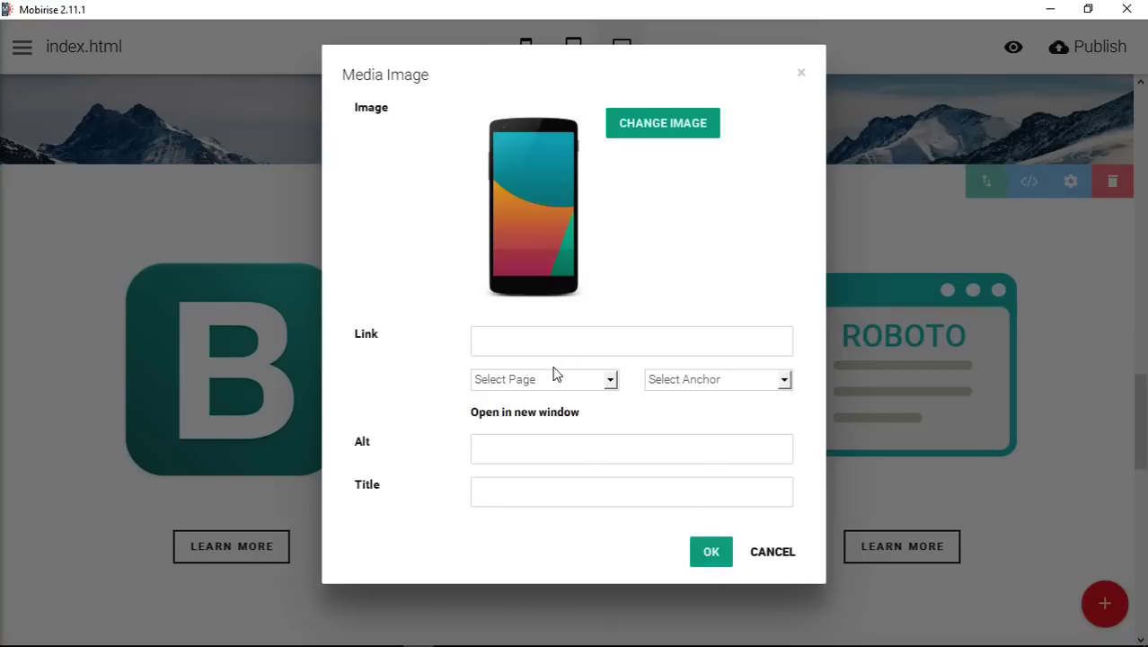
pyautogui.click(573, 345)
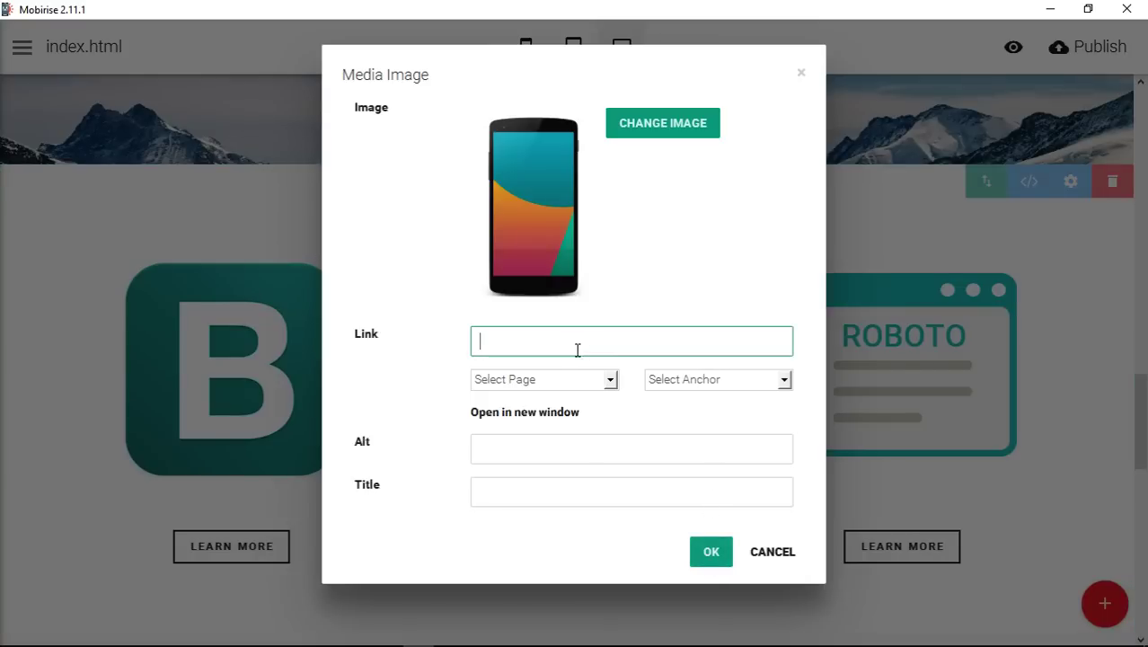
pyautogui.click(610, 379)
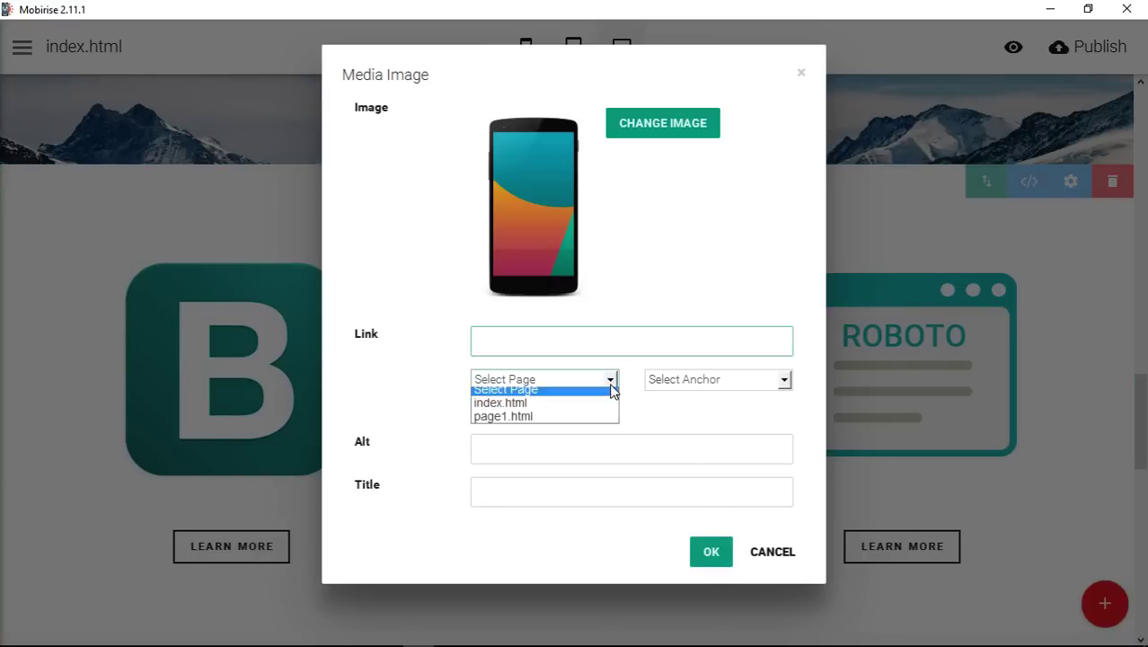
pyautogui.click(611, 381)
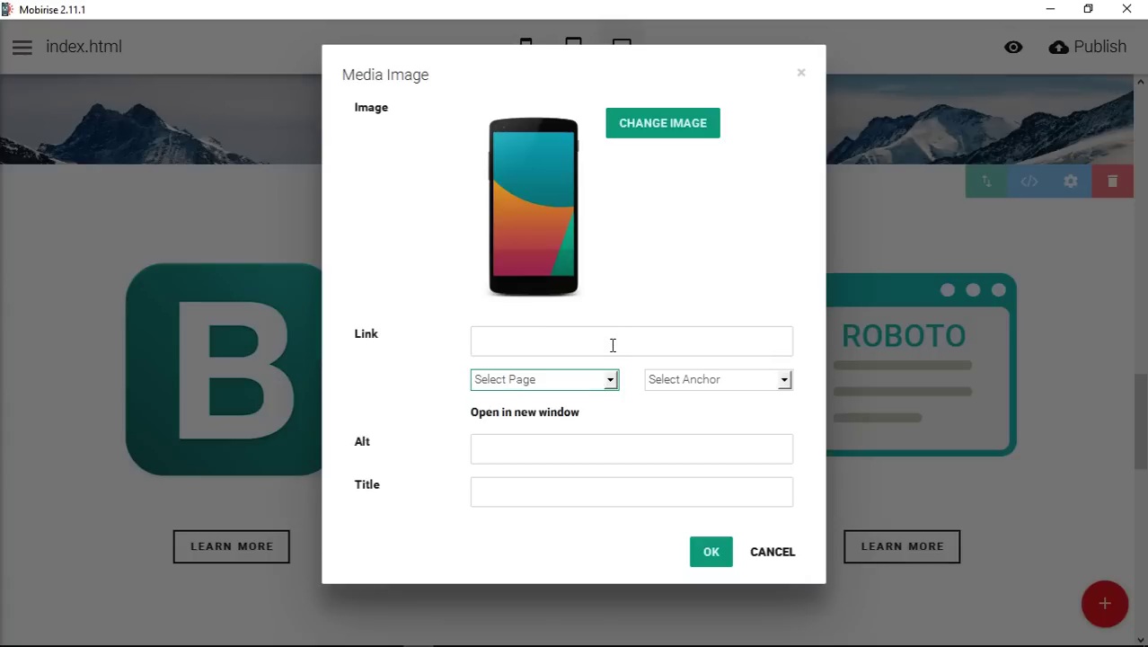
pyautogui.click(612, 345)
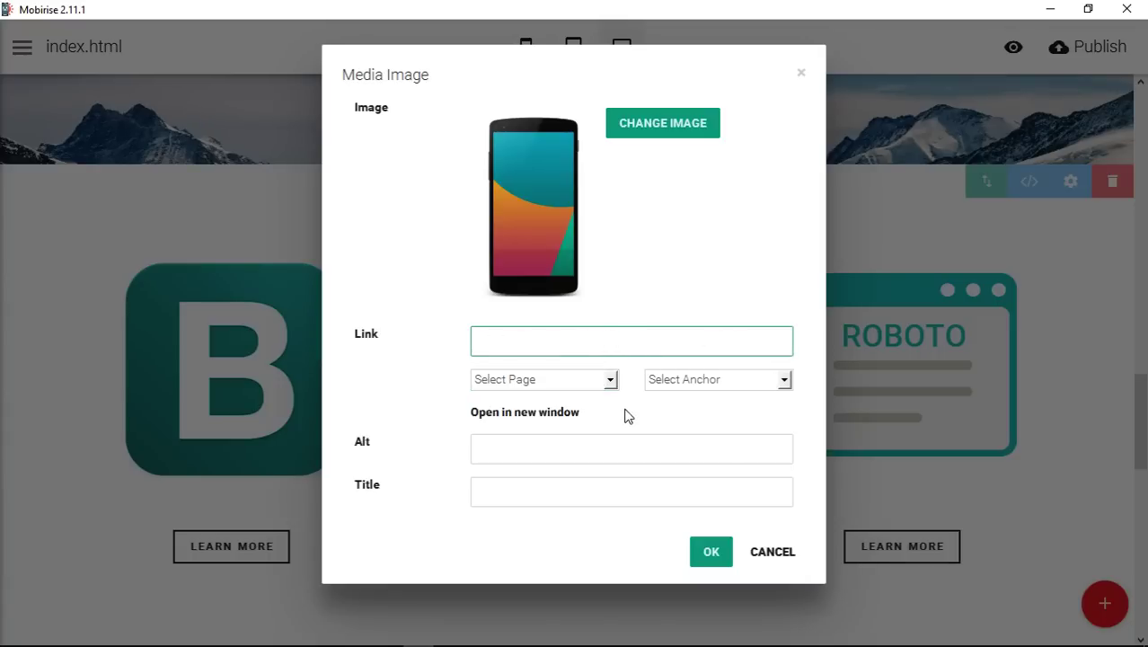
pyautogui.click(540, 443)
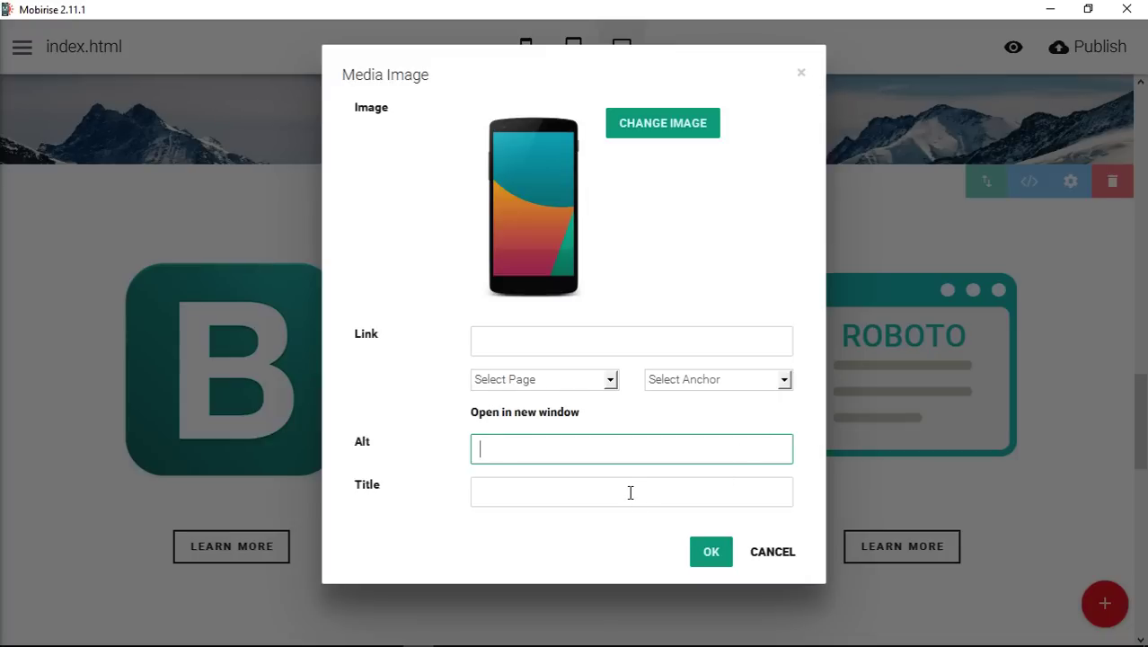
pyautogui.click(575, 490)
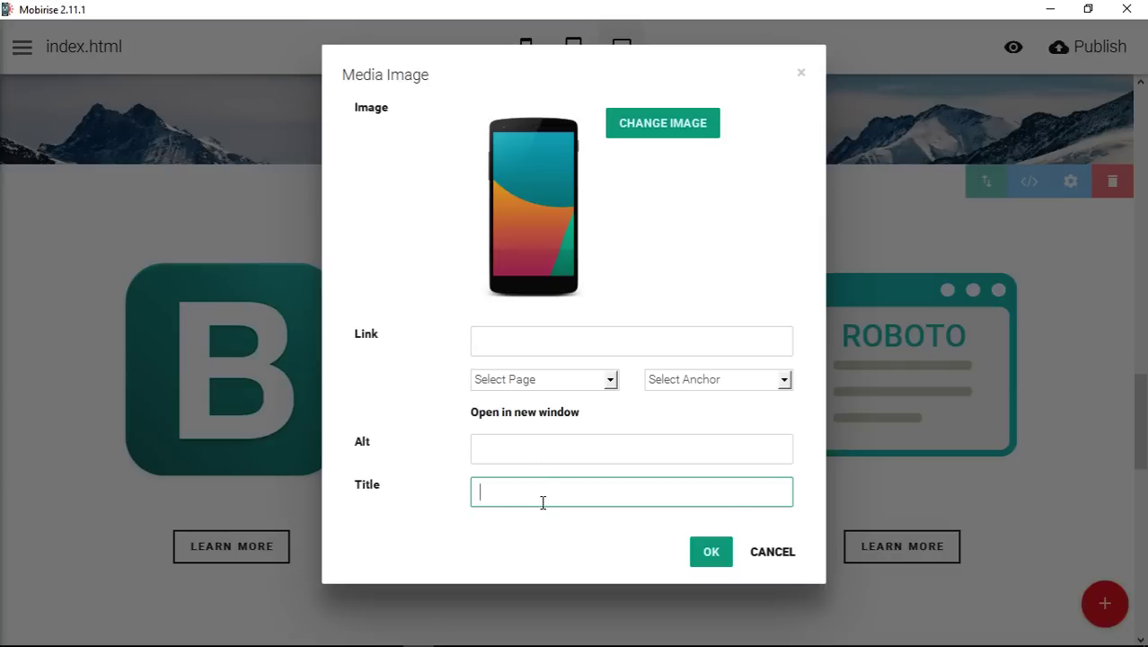
pyautogui.click(529, 447)
pyautogui.click(537, 490)
# Apply the phone image to the first card and give the middle card the Nexus_5_Front_View picture
pyautogui.click(719, 557)
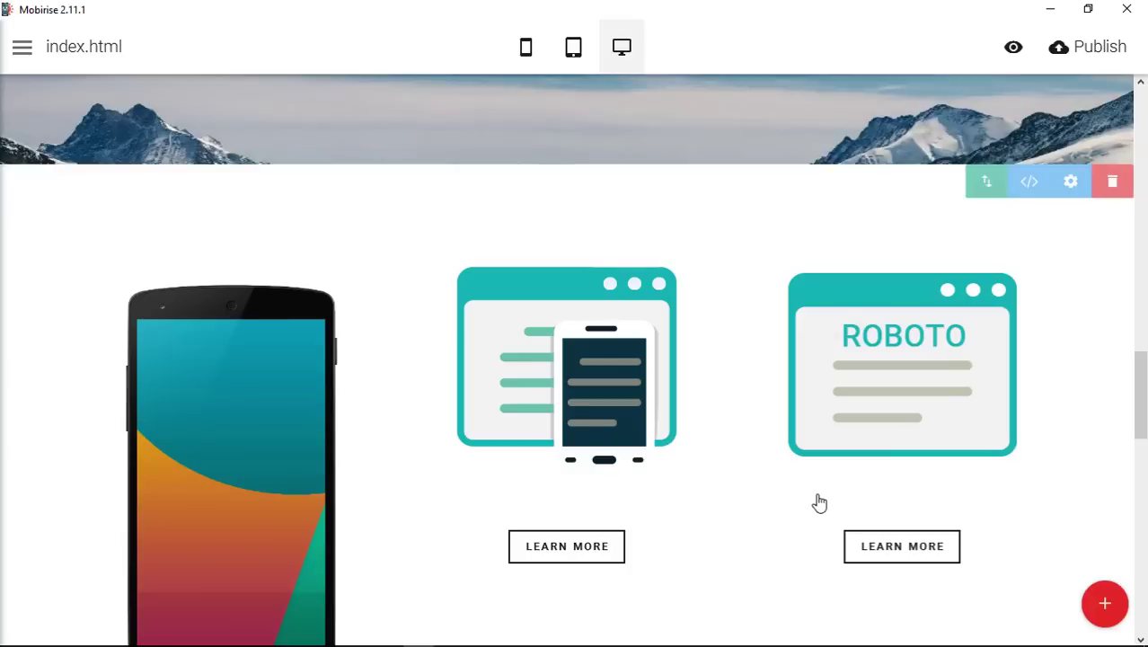
pyautogui.scroll(-3, 710, 426)
pyautogui.scroll(1, 709, 427)
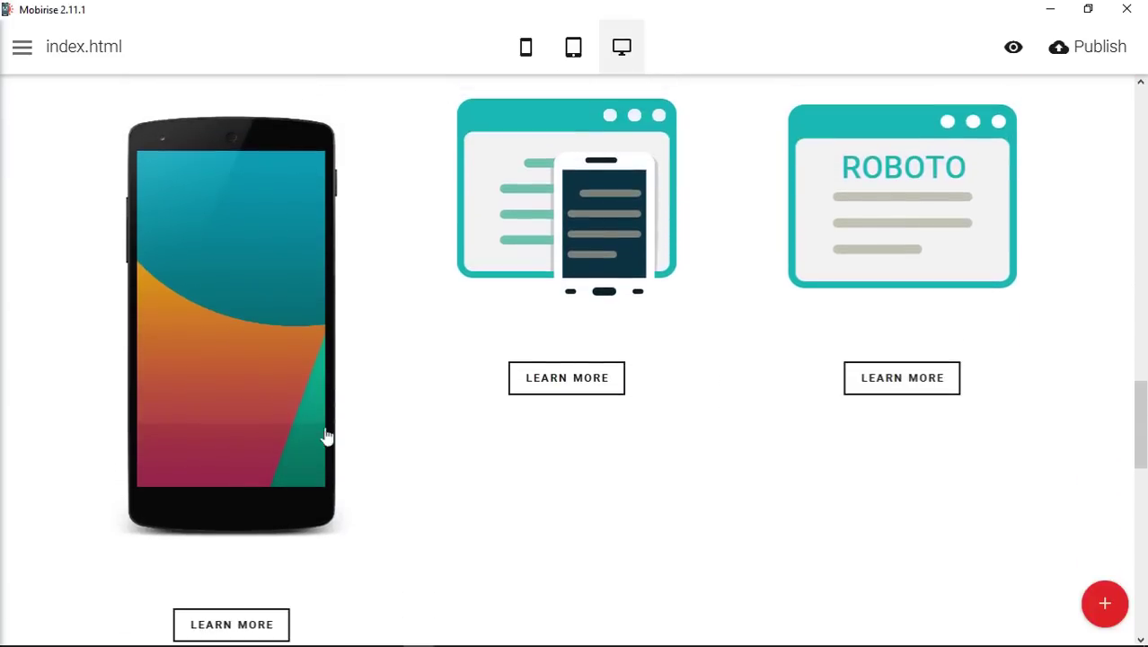
pyautogui.moveTo(266, 635)
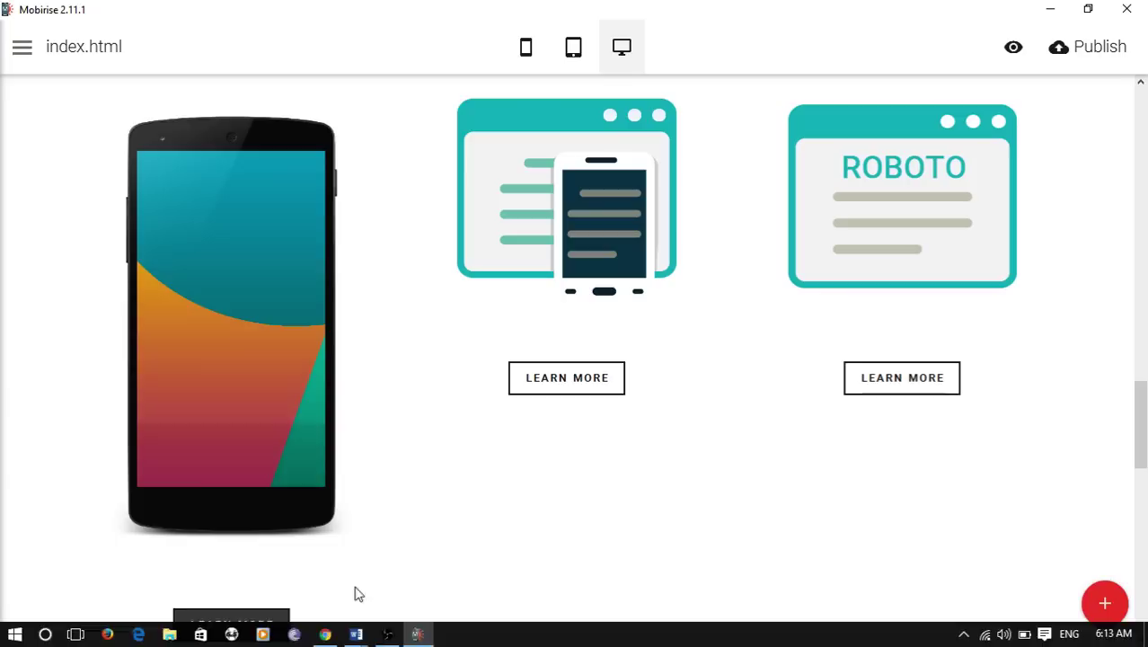
pyautogui.click(597, 211)
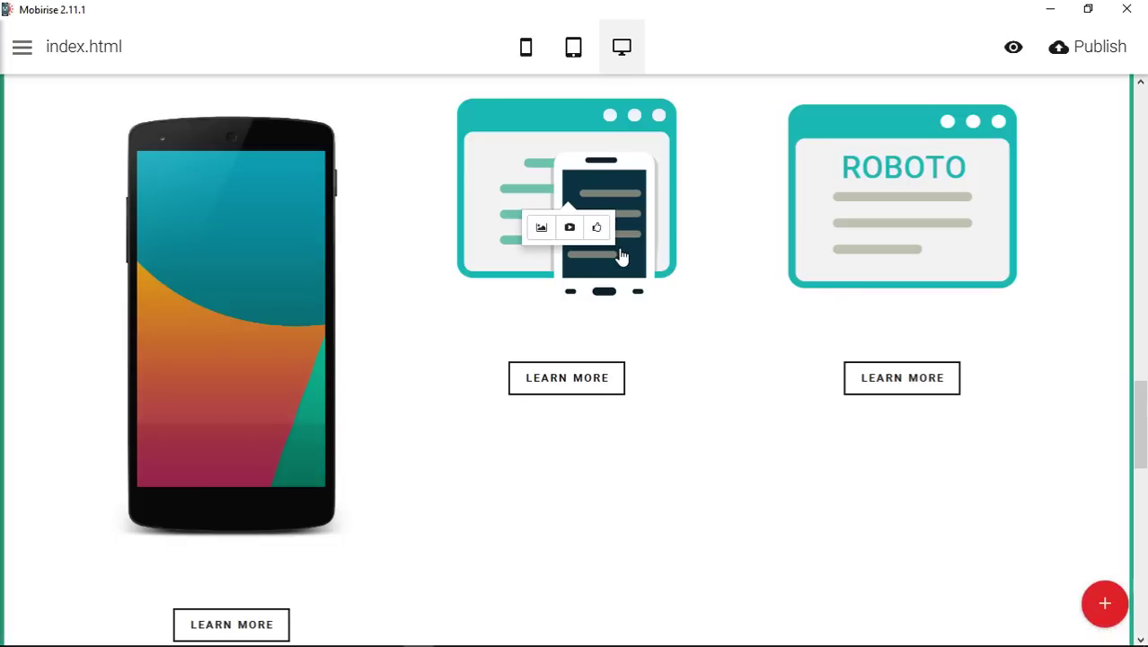
pyautogui.click(541, 229)
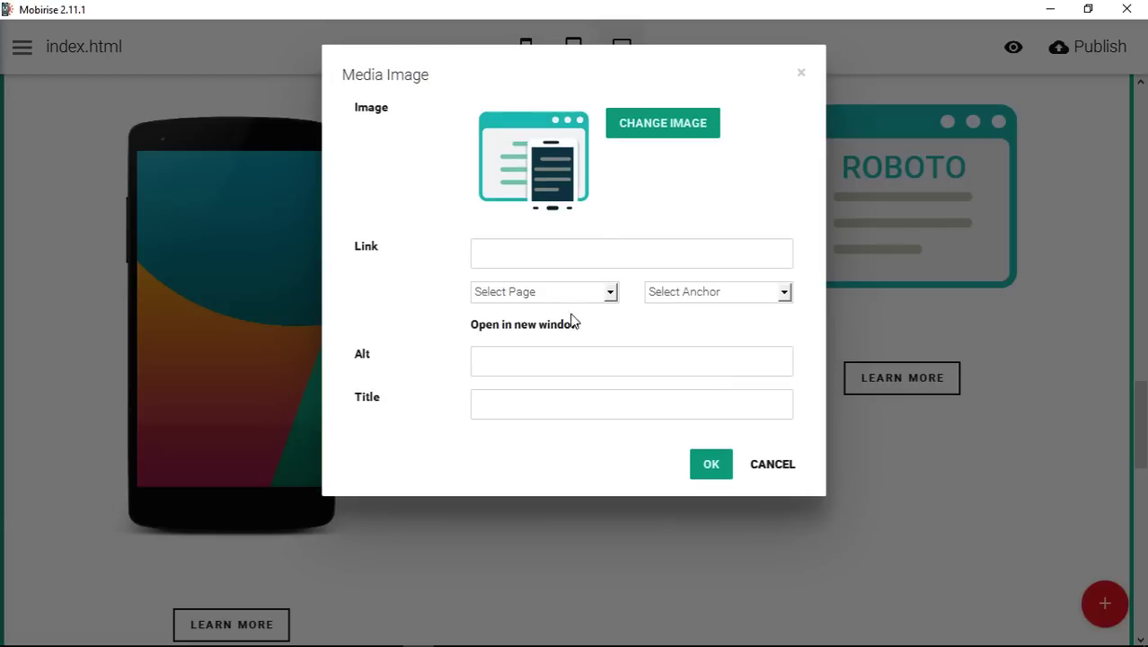
pyautogui.click(622, 139)
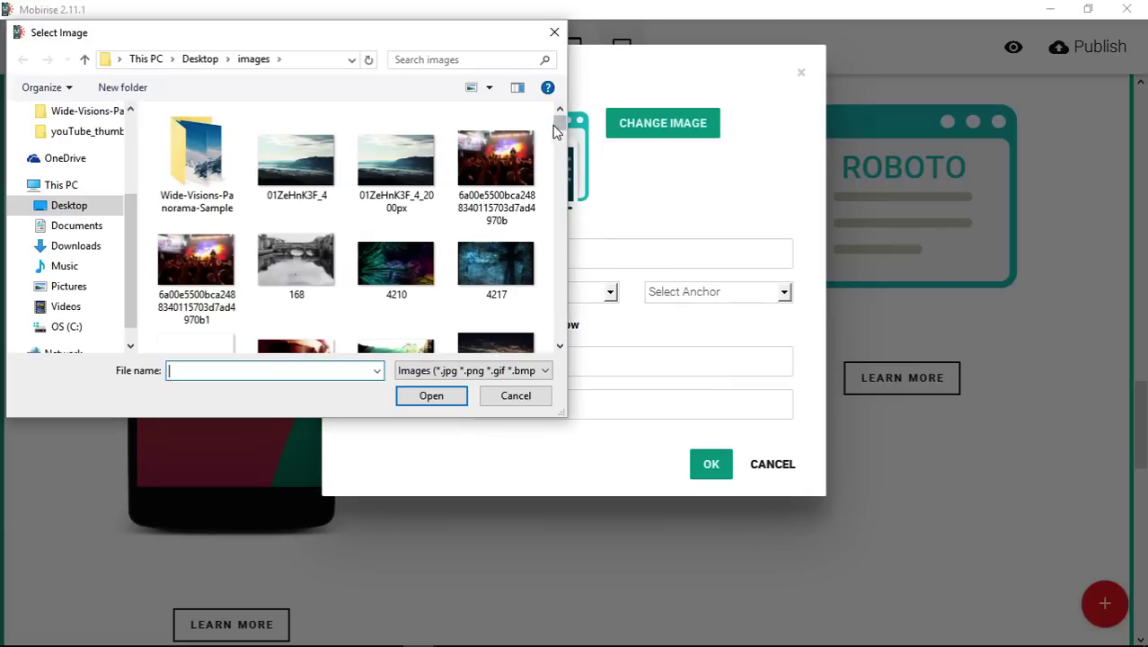
pyautogui.moveTo(557, 126); pyautogui.dragTo(559, 250)
pyautogui.doubleClick(497, 264)
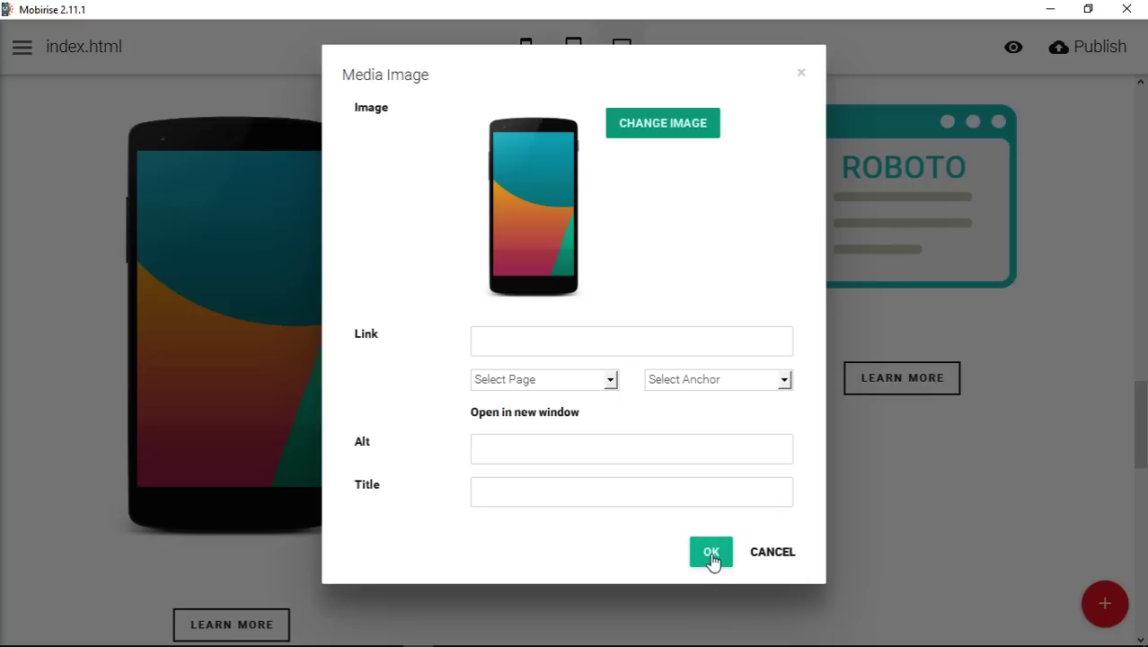
pyautogui.click(711, 559)
# Give the third card the Nexus_5_Front_View picture as well
pyautogui.moveTo(914, 249)
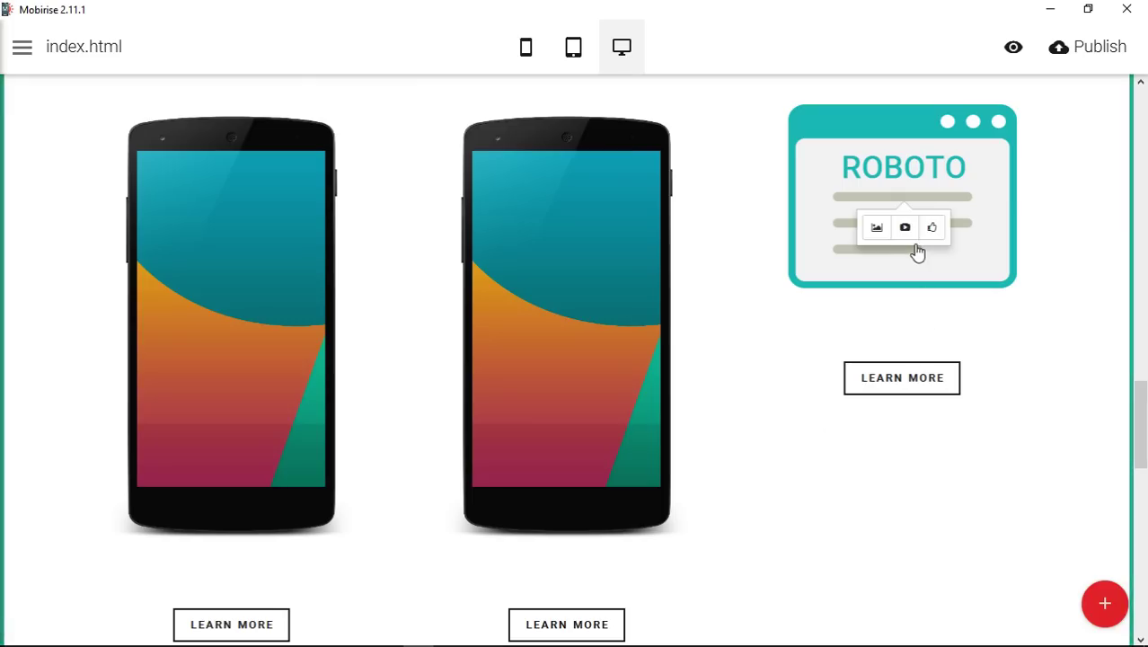
pyautogui.click(878, 230)
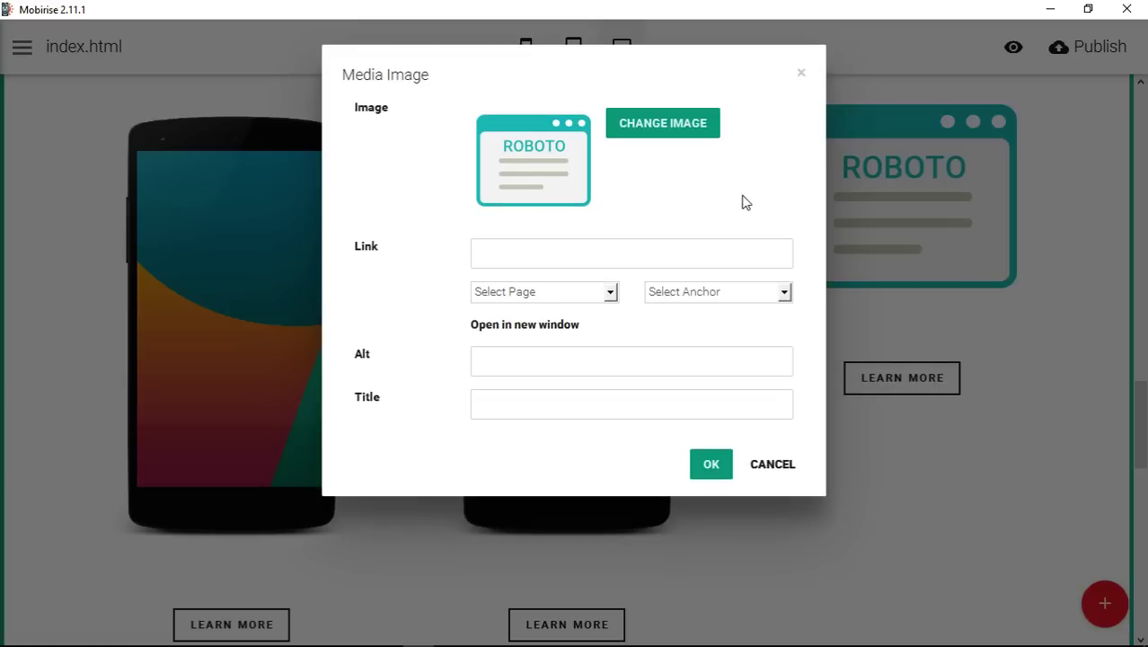
pyautogui.click(690, 123)
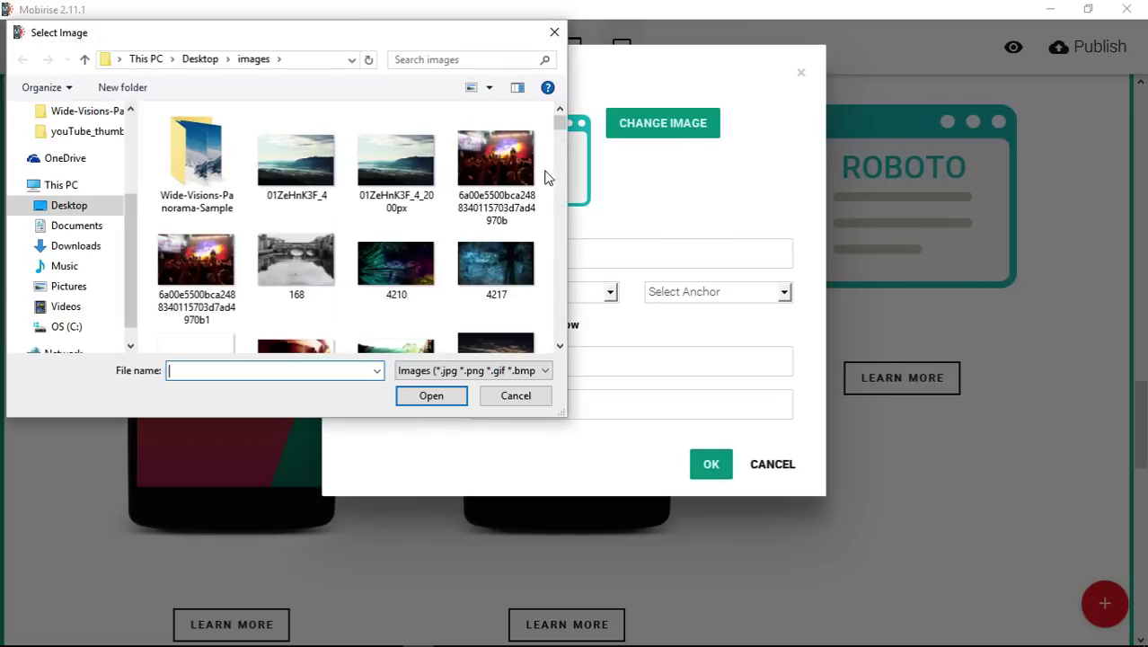
pyautogui.moveTo(559, 130); pyautogui.dragTo(561, 259)
pyautogui.doubleClick(521, 243)
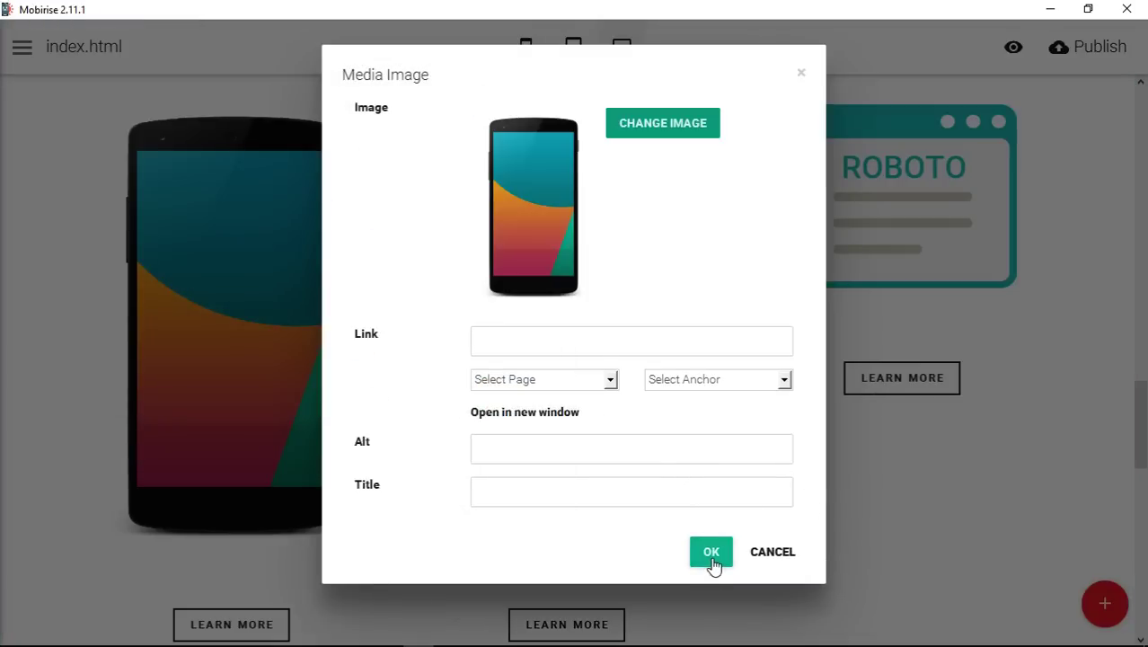
pyautogui.click(711, 554)
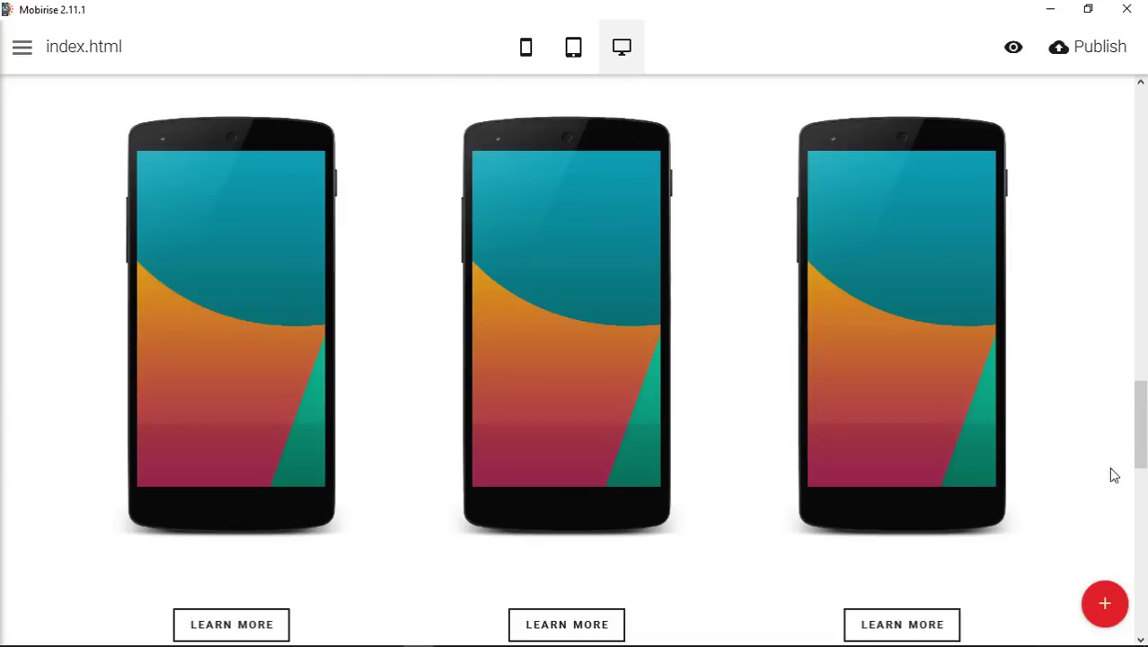
pyautogui.scroll(-2, 1141, 442)
pyautogui.moveTo(1139, 454); pyautogui.dragTo(1140, 441)
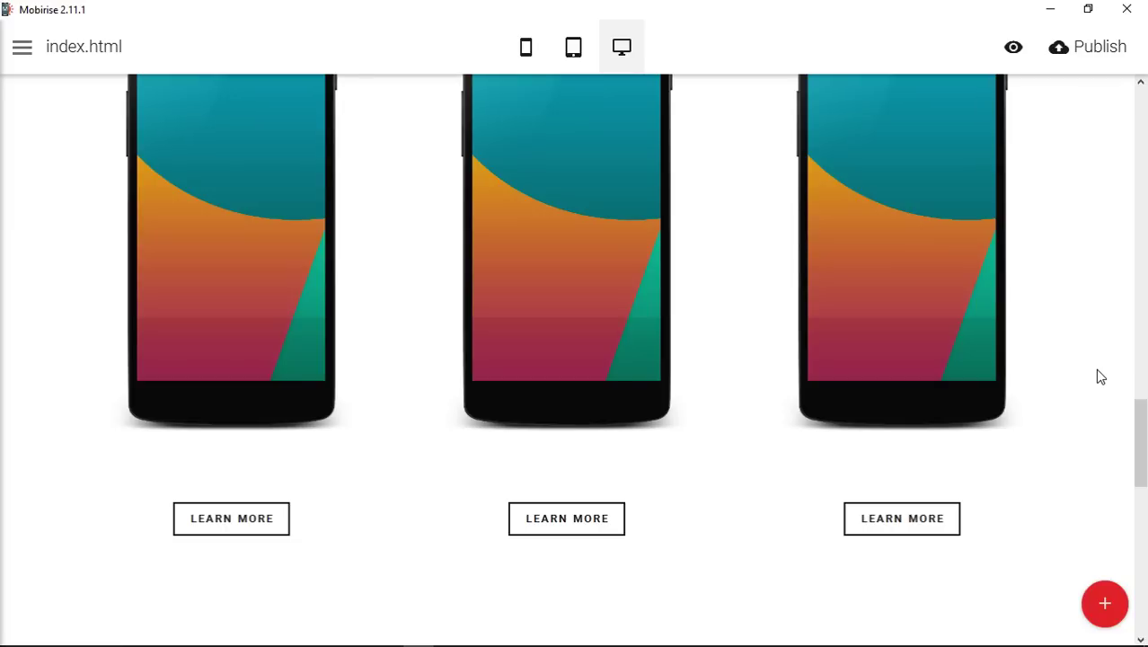
pyautogui.moveTo(1144, 467); pyautogui.dragTo(1143, 469)
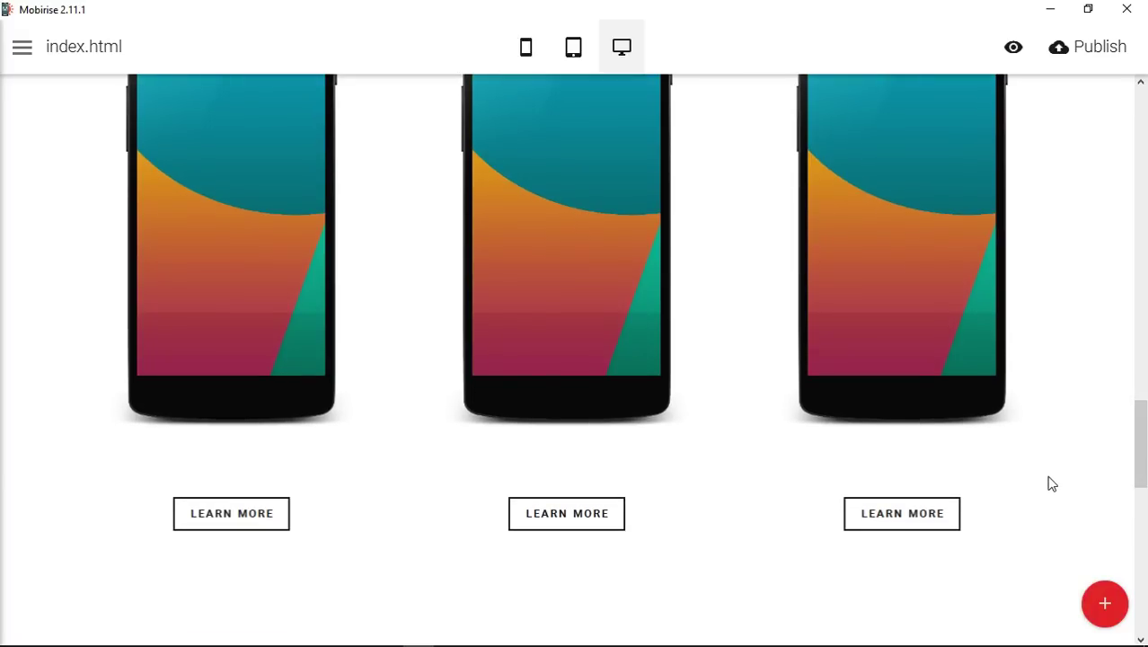
# Check the third LEARN MORE button's link and close it unchanged
pyautogui.click(894, 513)
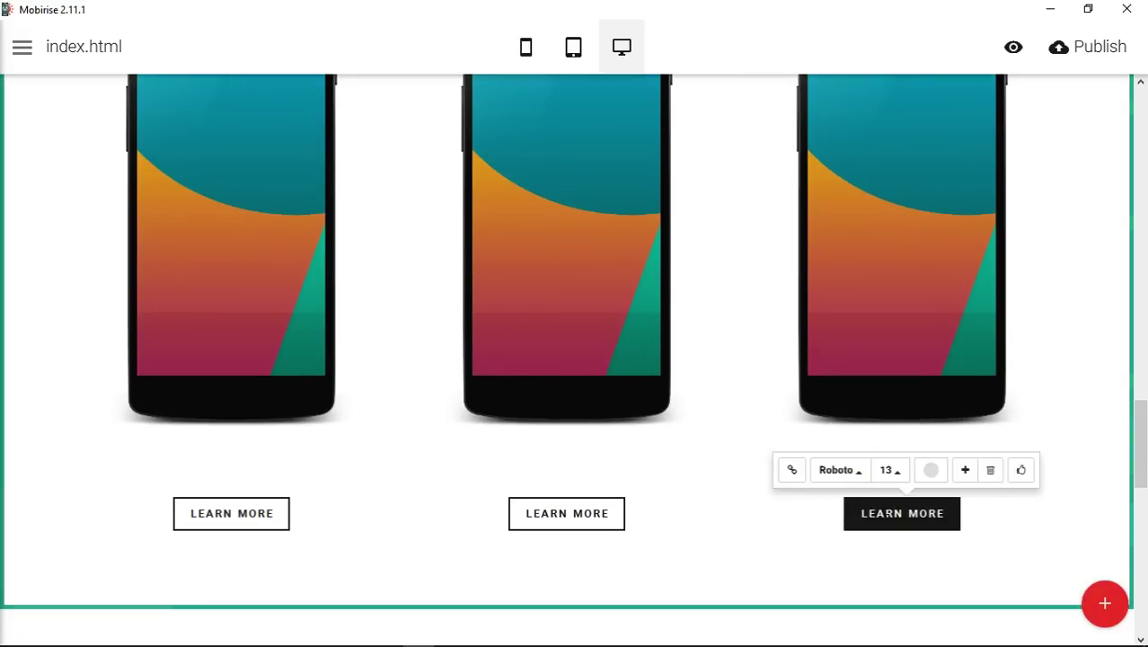
pyautogui.click(792, 471)
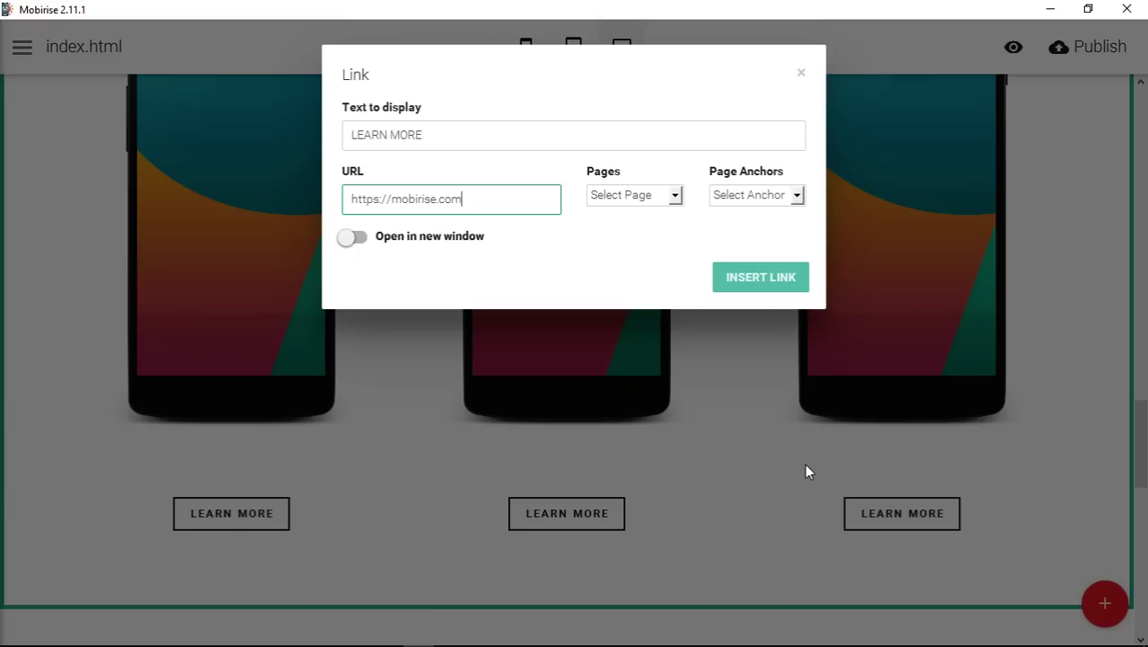
pyautogui.moveTo(489, 207); pyautogui.dragTo(295, 207)
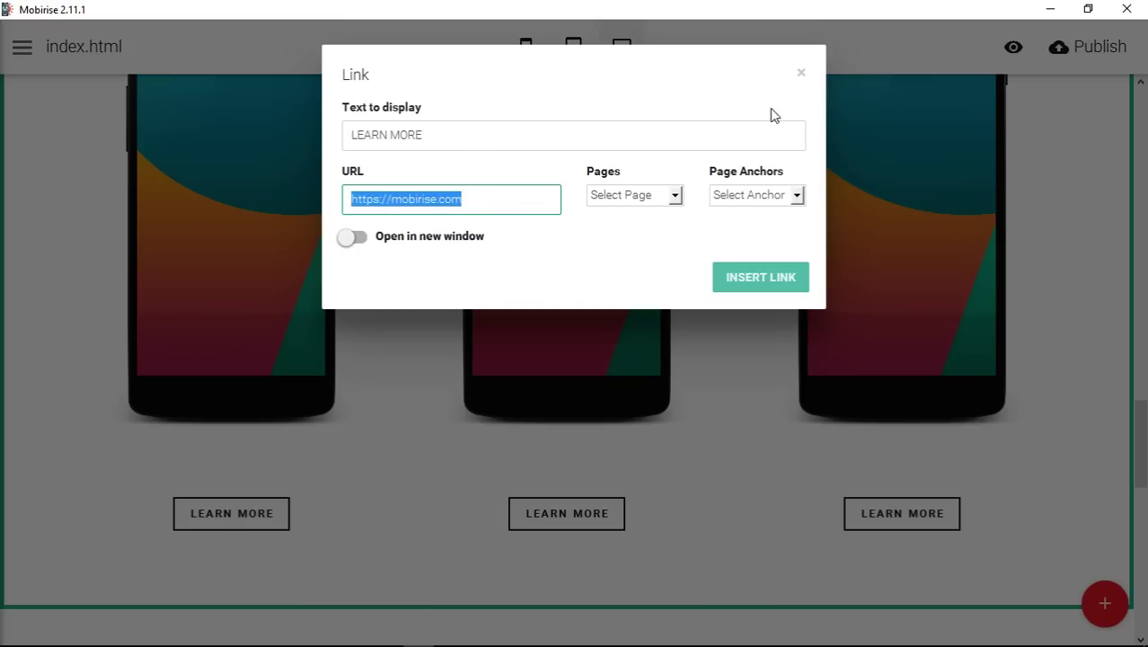
pyautogui.click(801, 73)
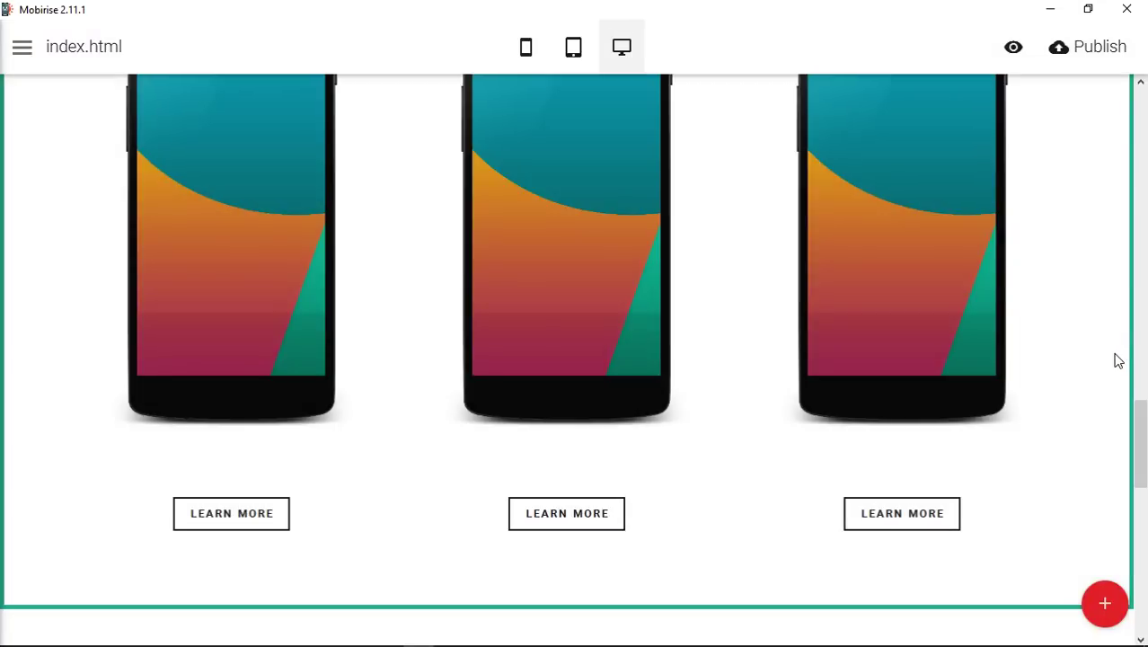
pyautogui.moveTo(1143, 436); pyautogui.dragTo(1139, 454)
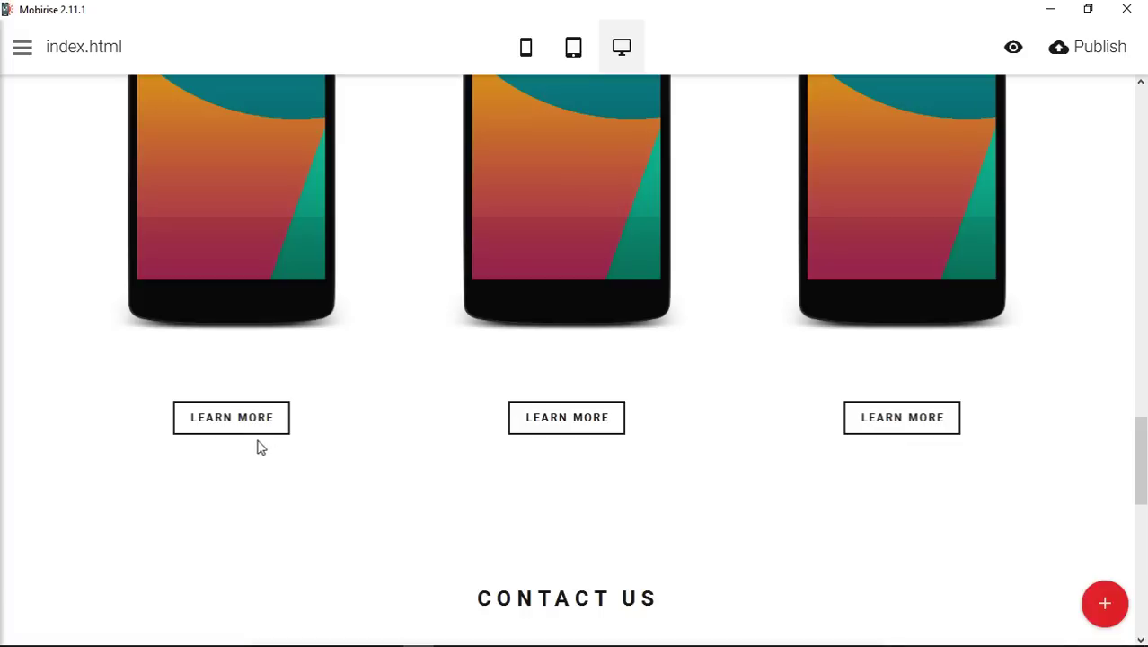
# Relabel the first two buttons BUY and DETAILS, leaving the third as LEARN MORE
pyautogui.click(240, 418)
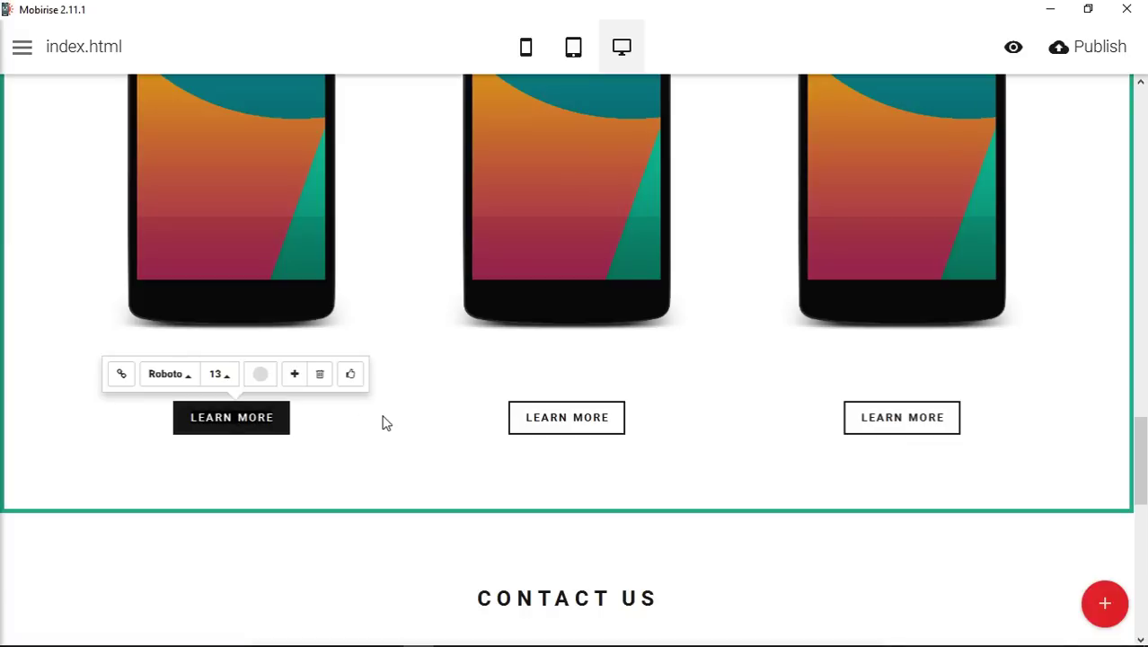
pyautogui.write('BUY')
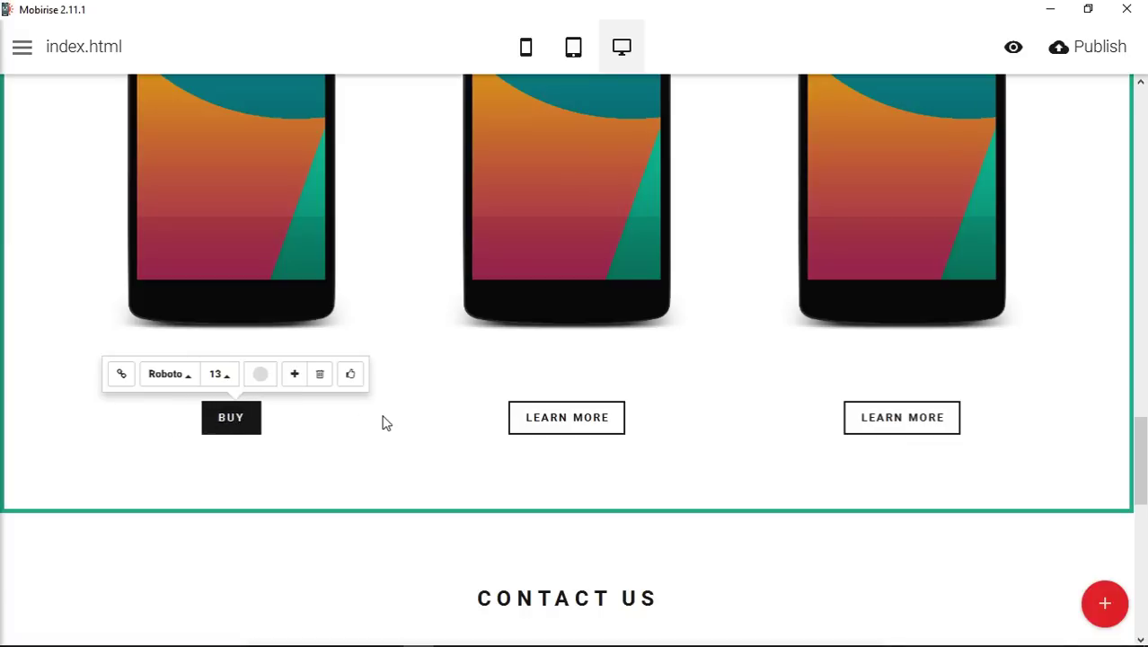
pyautogui.click(543, 417)
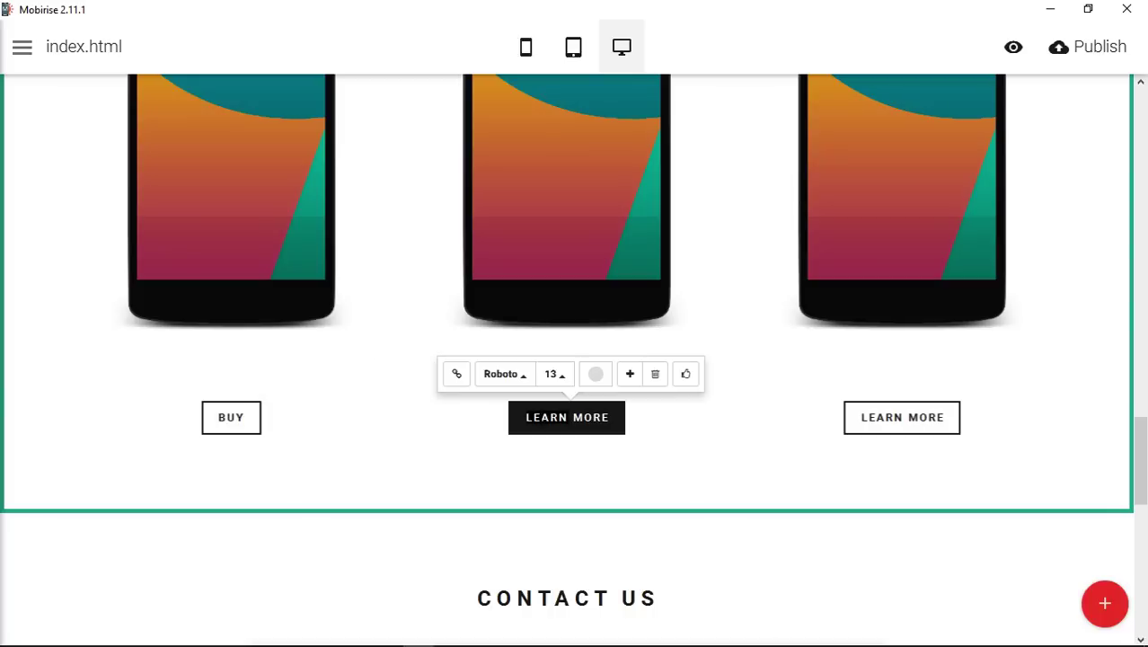
pyautogui.moveTo(570, 417); pyautogui.dragTo(608, 417)
pyautogui.write('DET')
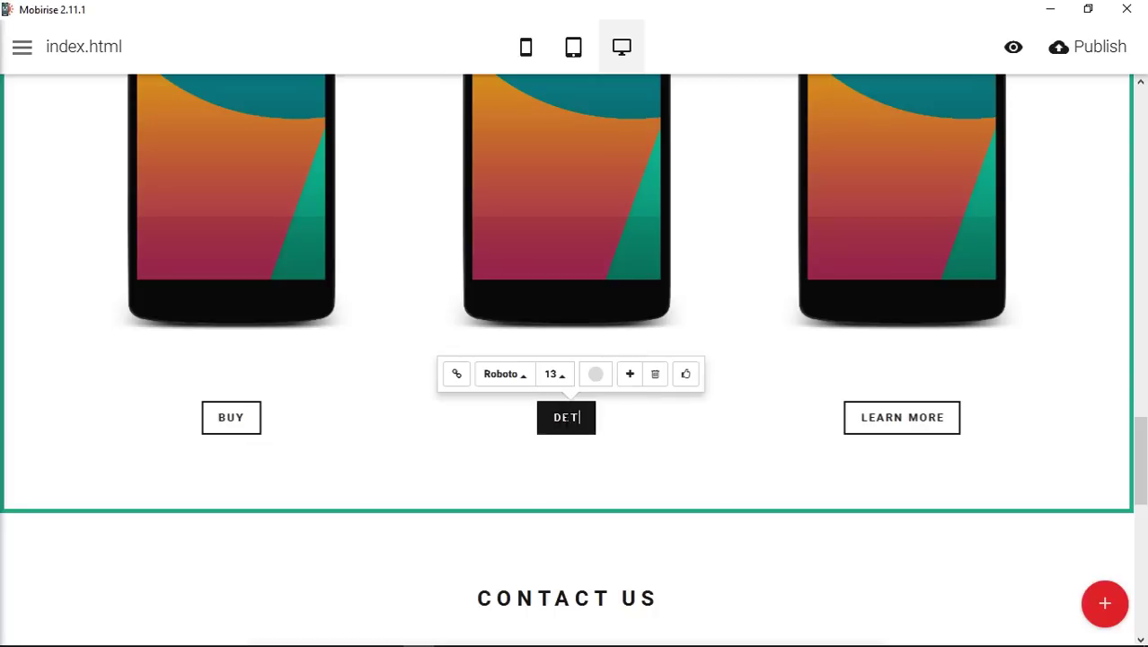
pyautogui.write('AILS')
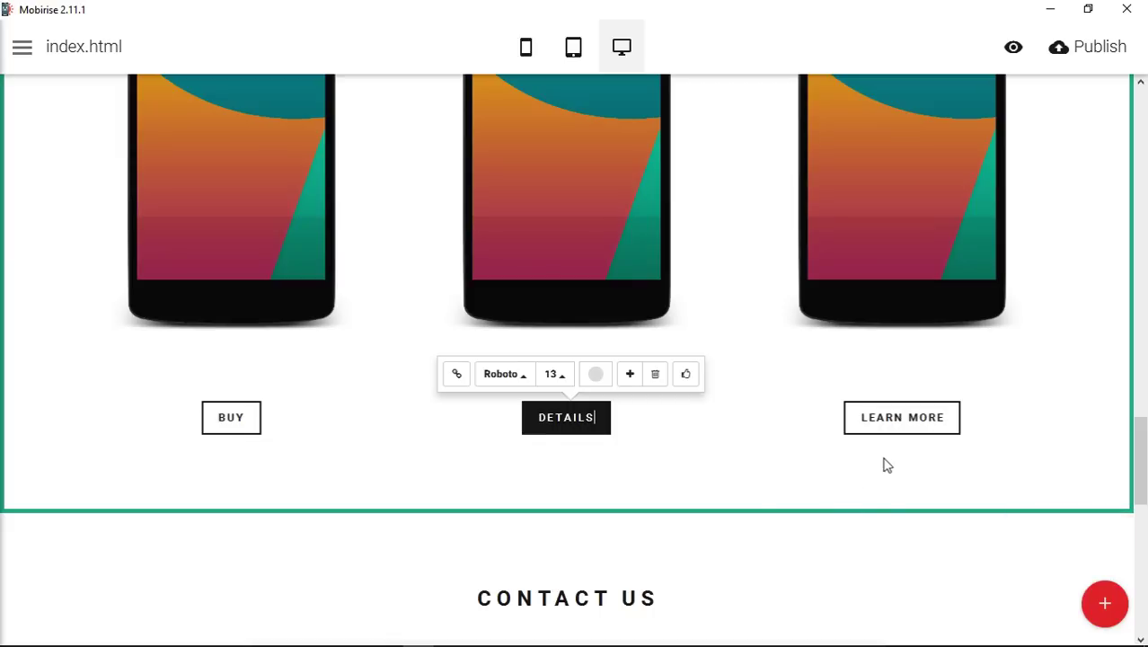
pyautogui.click(896, 419)
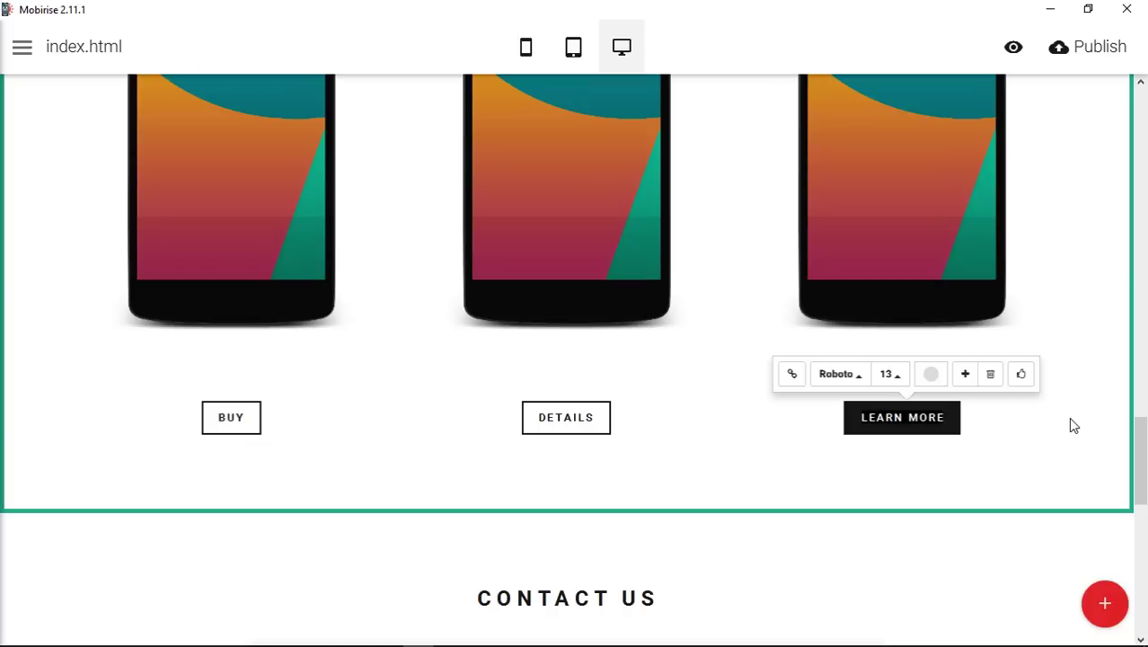
pyautogui.click(976, 531)
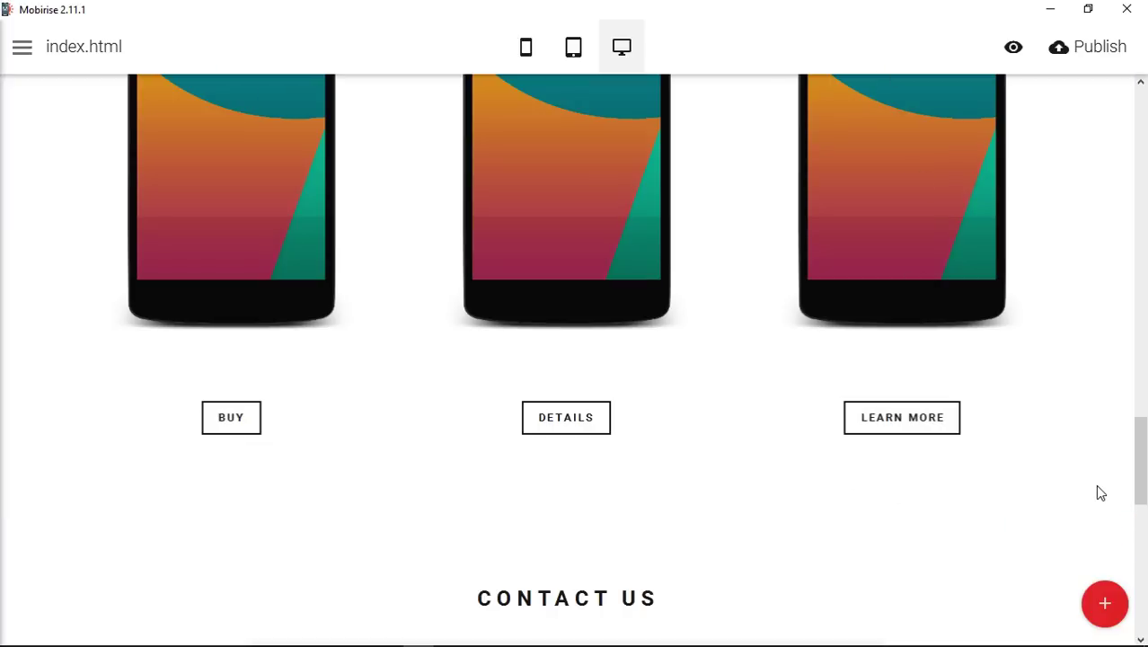
pyautogui.scroll(4, 1097, 486)
pyautogui.scroll(-2, 1097, 486)
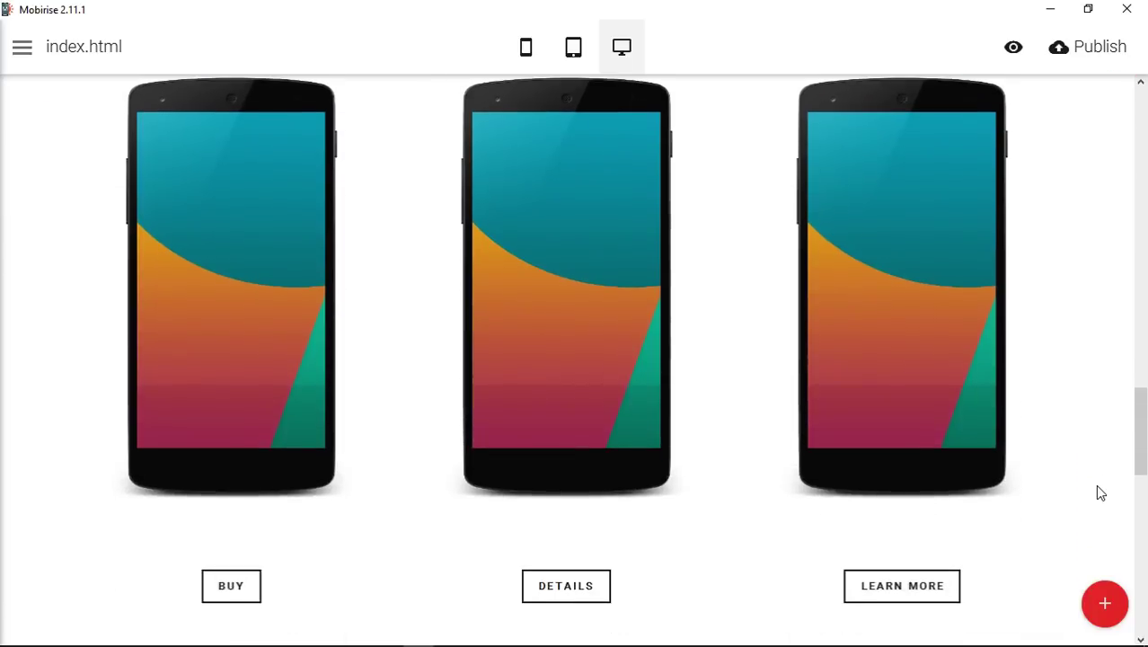
pyautogui.scroll(-3, 1097, 486)
pyautogui.scroll(4, 1097, 486)
pyautogui.click(574, 54)
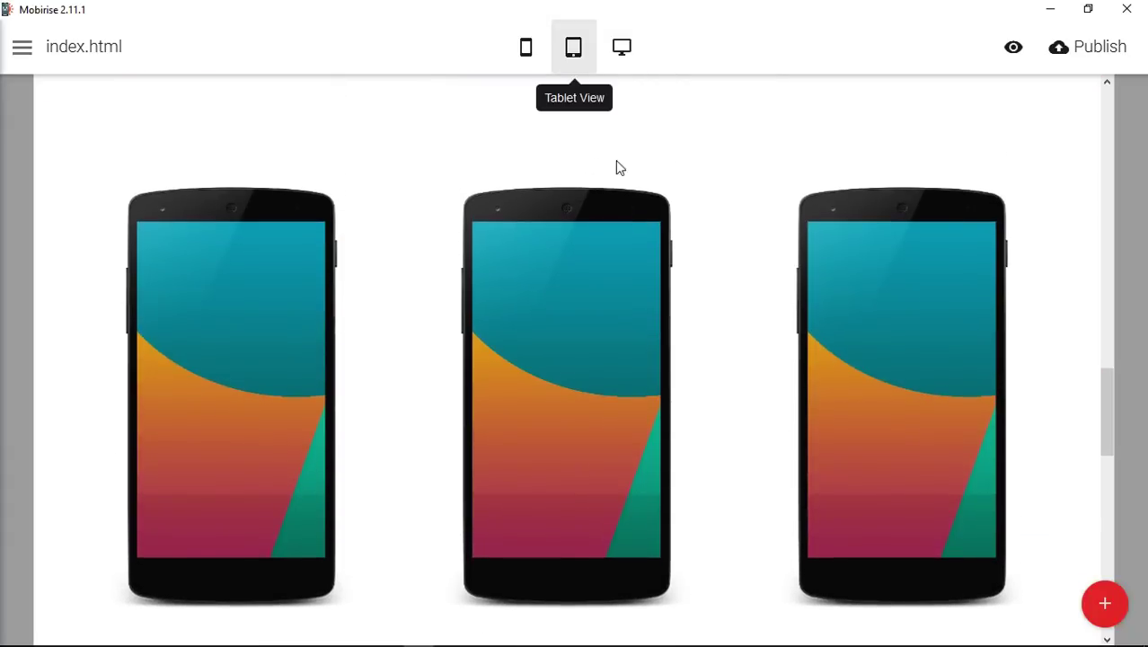
pyautogui.scroll(-3, 864, 351)
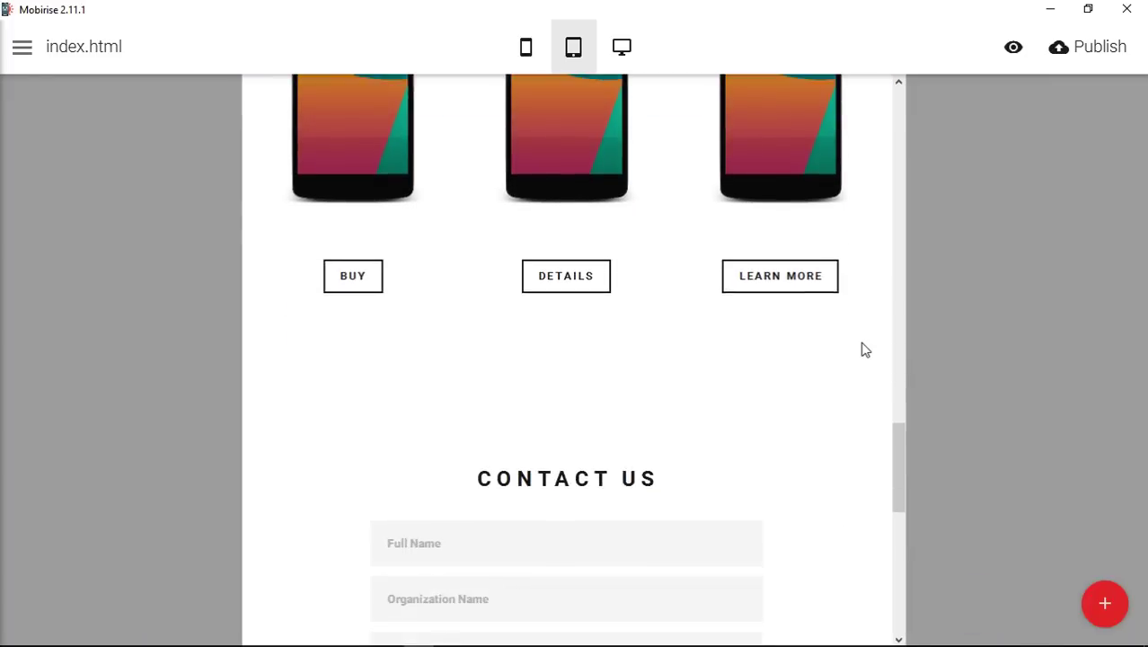
pyautogui.scroll(4, 862, 351)
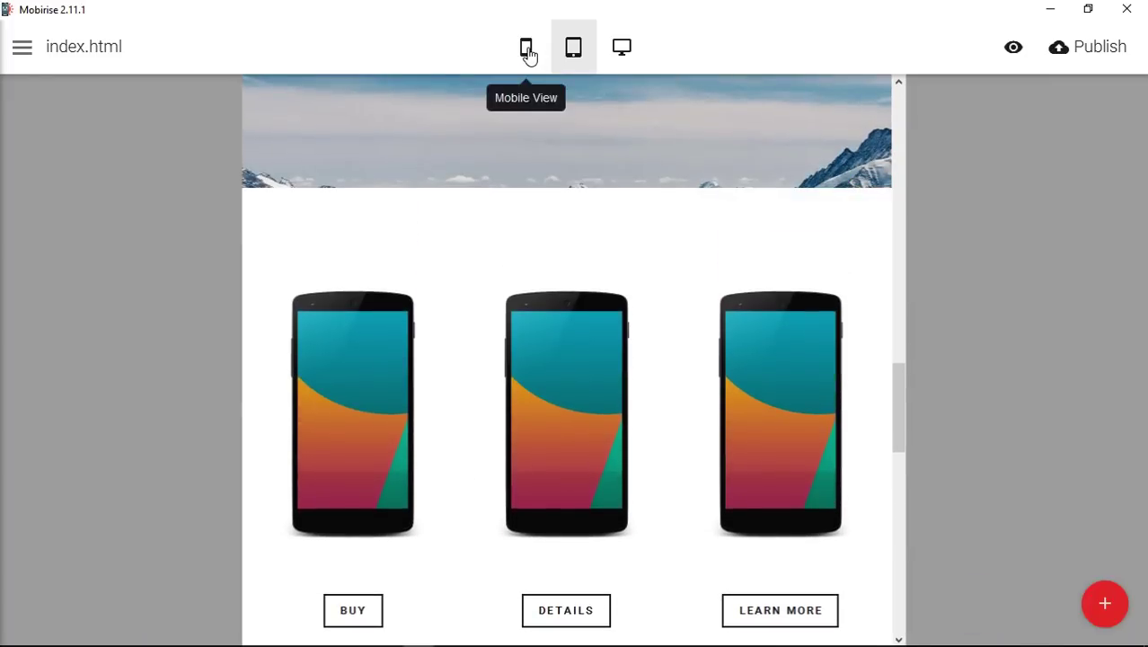
pyautogui.click(528, 54)
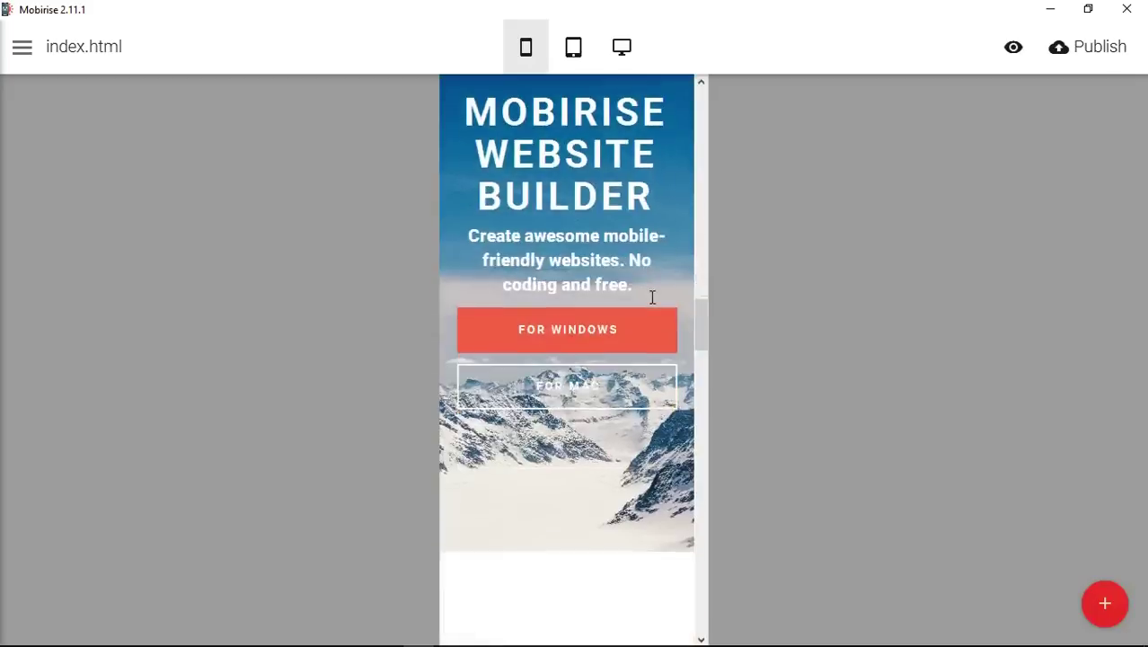
pyautogui.scroll(-10, 653, 301)
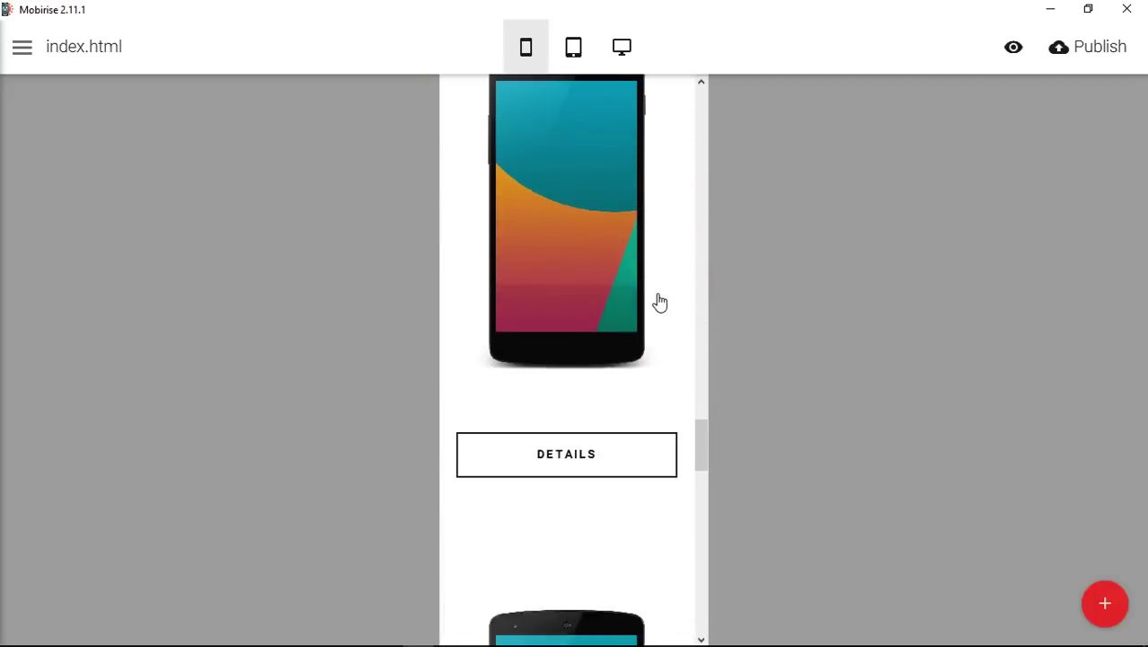
pyautogui.scroll(-3, 660, 302)
pyautogui.scroll(-2, 661, 323)
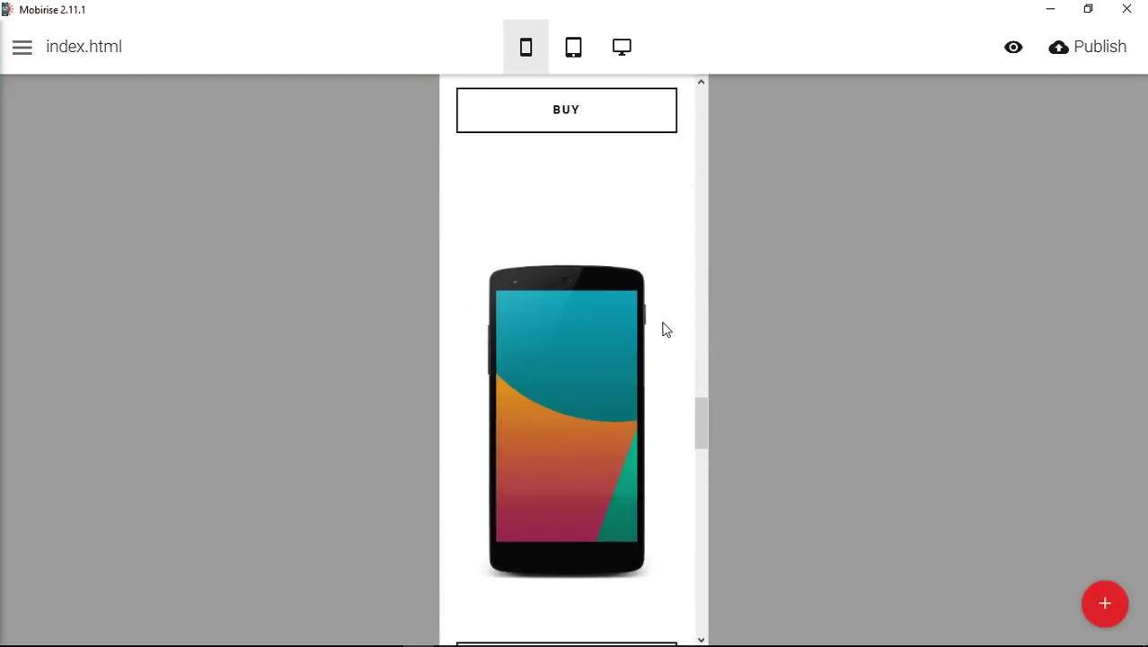
pyautogui.scroll(2, 666, 330)
pyautogui.click(622, 47)
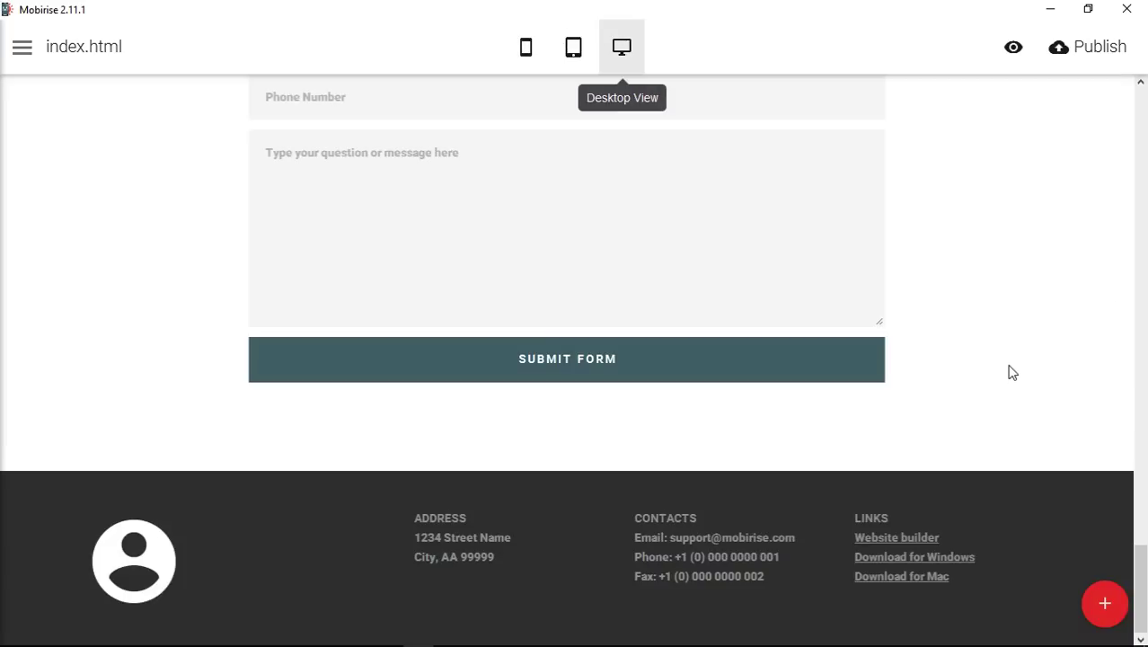
pyautogui.scroll(10, 1015, 376)
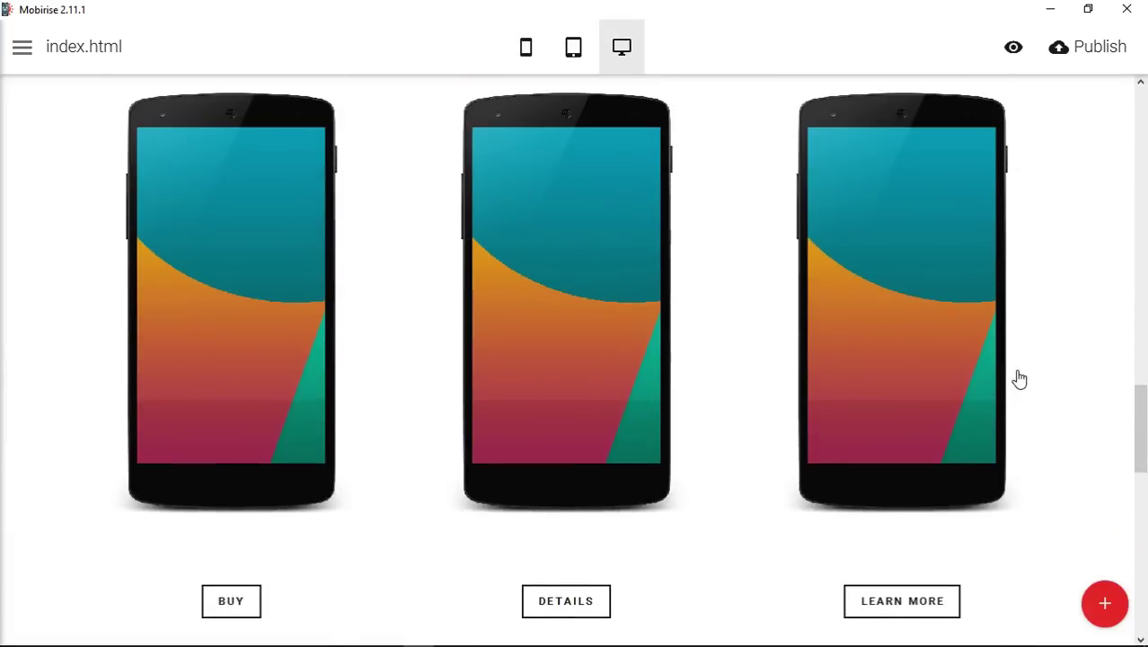
pyautogui.scroll(2, 1069, 405)
pyautogui.scroll(-4, 1071, 411)
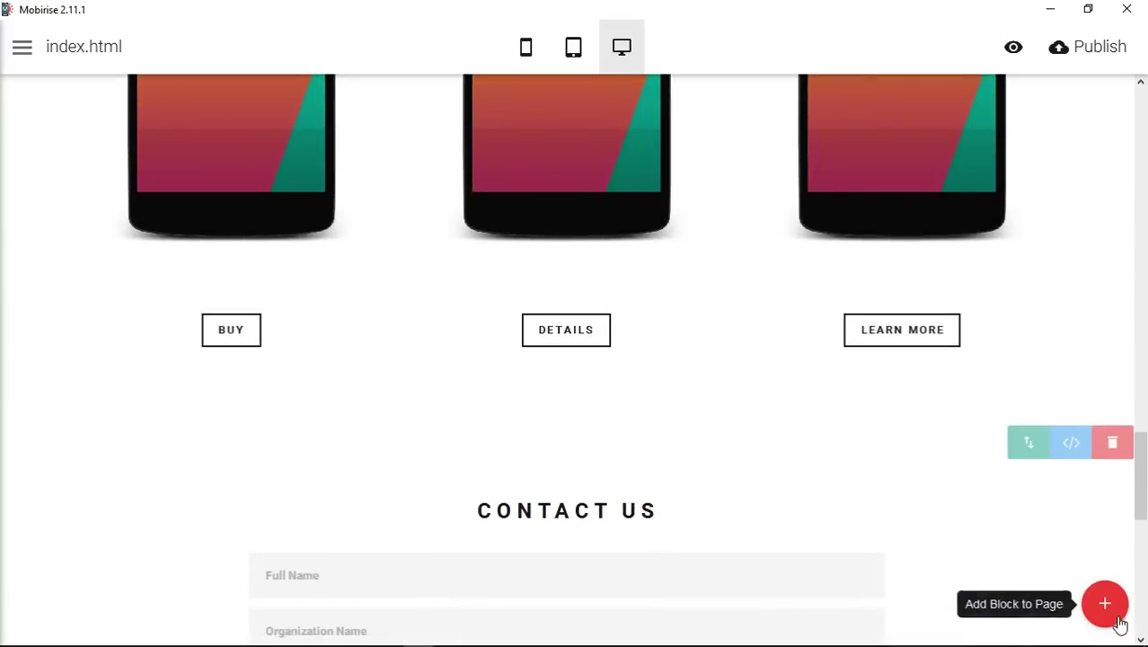
# Drop the first Content block (Bootstrap 3, Responsive, Web Fonts, Unlimited Websites) below the phone cards
pyautogui.click(1105, 603)
pyautogui.moveTo(1038, 353); pyautogui.dragTo(735, 409)
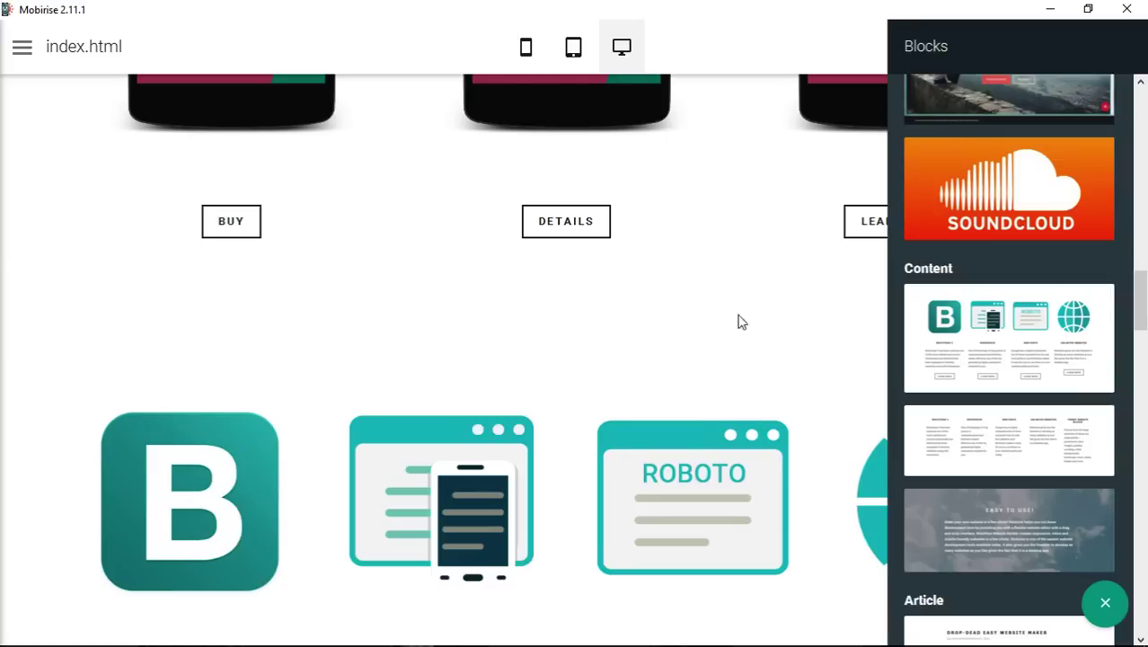
pyautogui.scroll(-3, 280, 490)
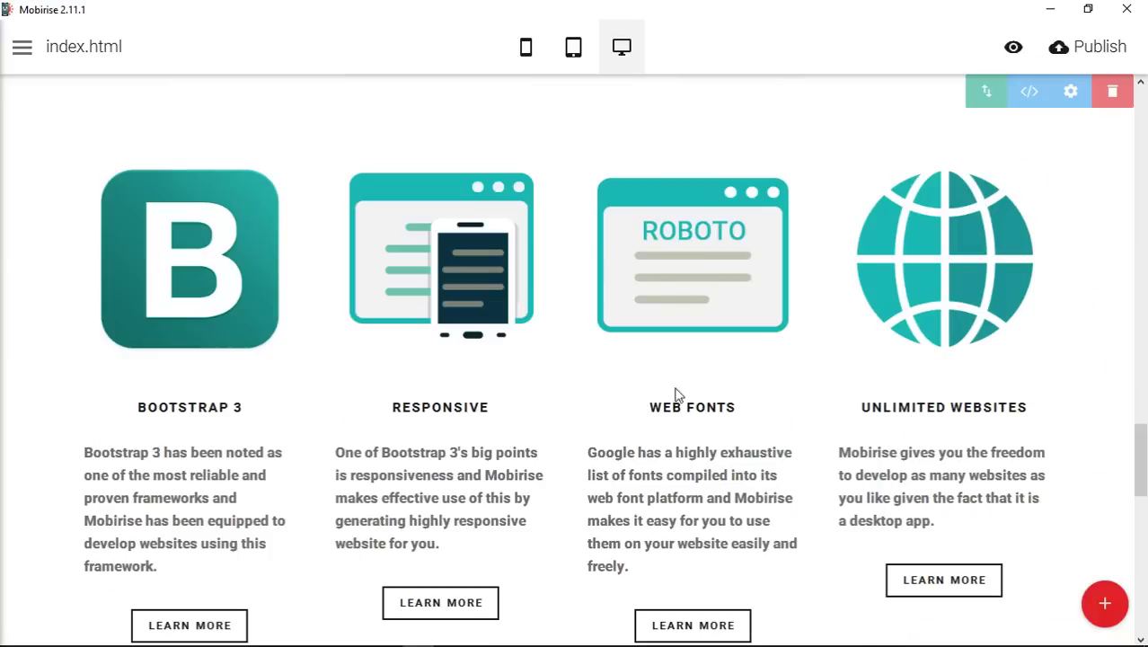
pyautogui.scroll(8, 1083, 467)
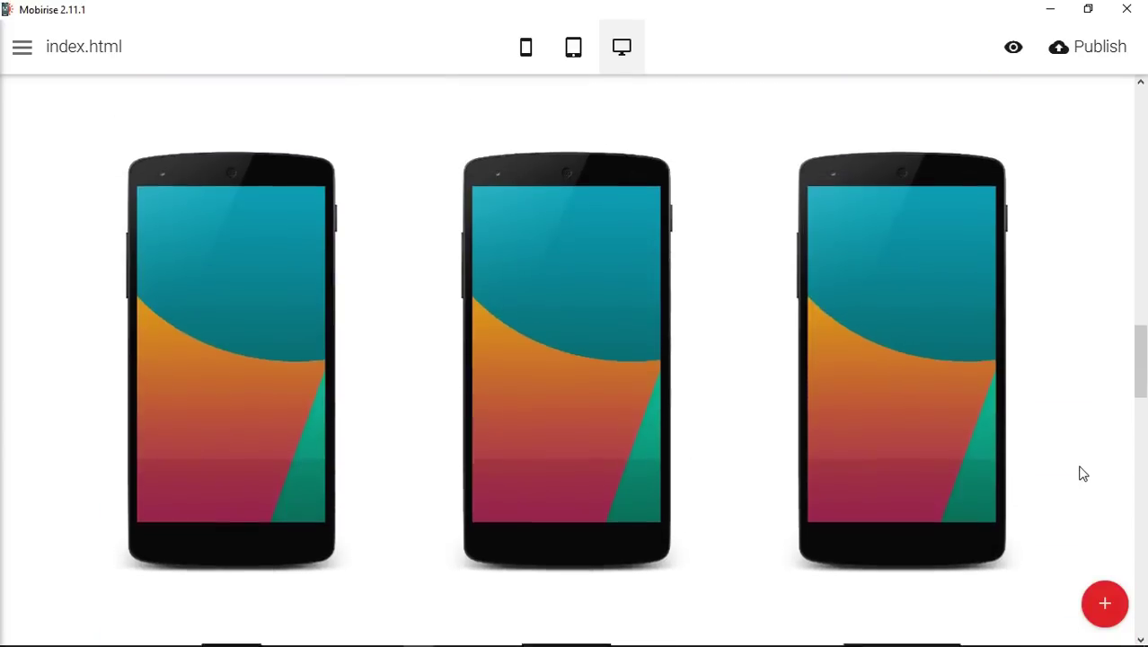
pyautogui.scroll(-5, 1082, 471)
pyautogui.scroll(4, 1078, 440)
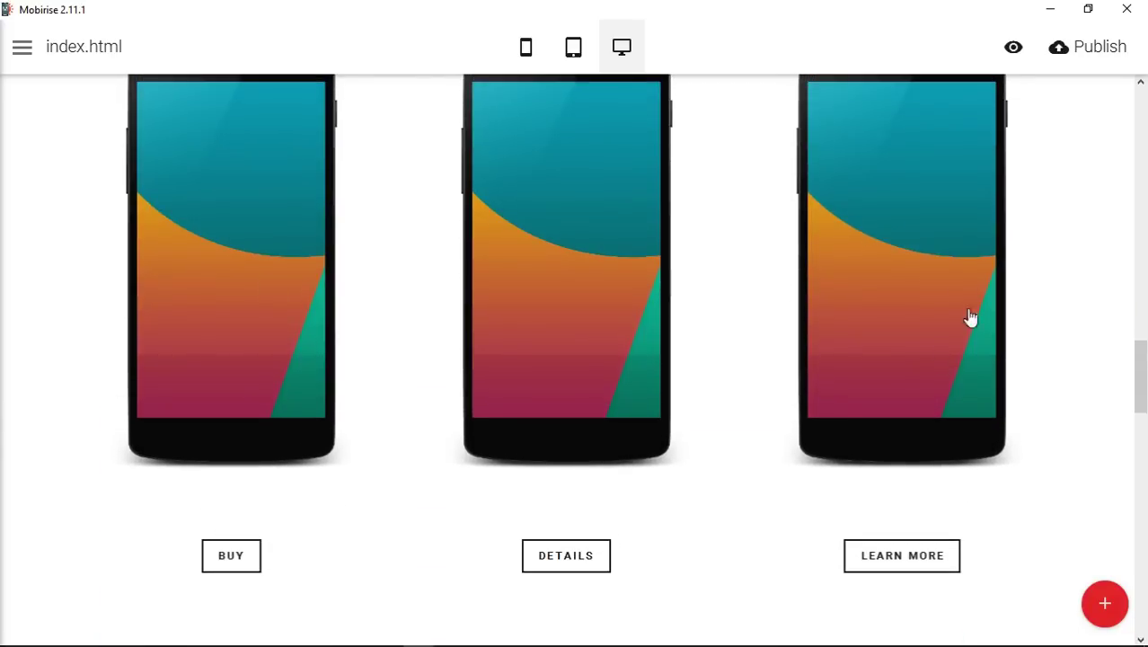
pyautogui.scroll(-5, 1070, 406)
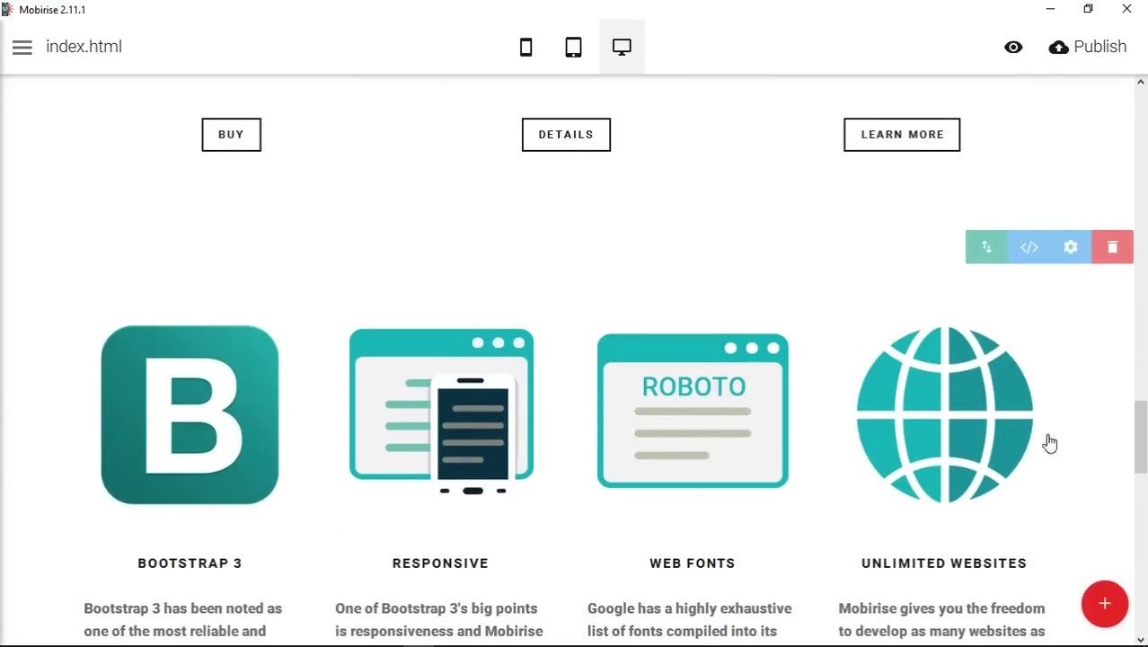
# Set the new features block's Columns to 6
pyautogui.click(1075, 252)
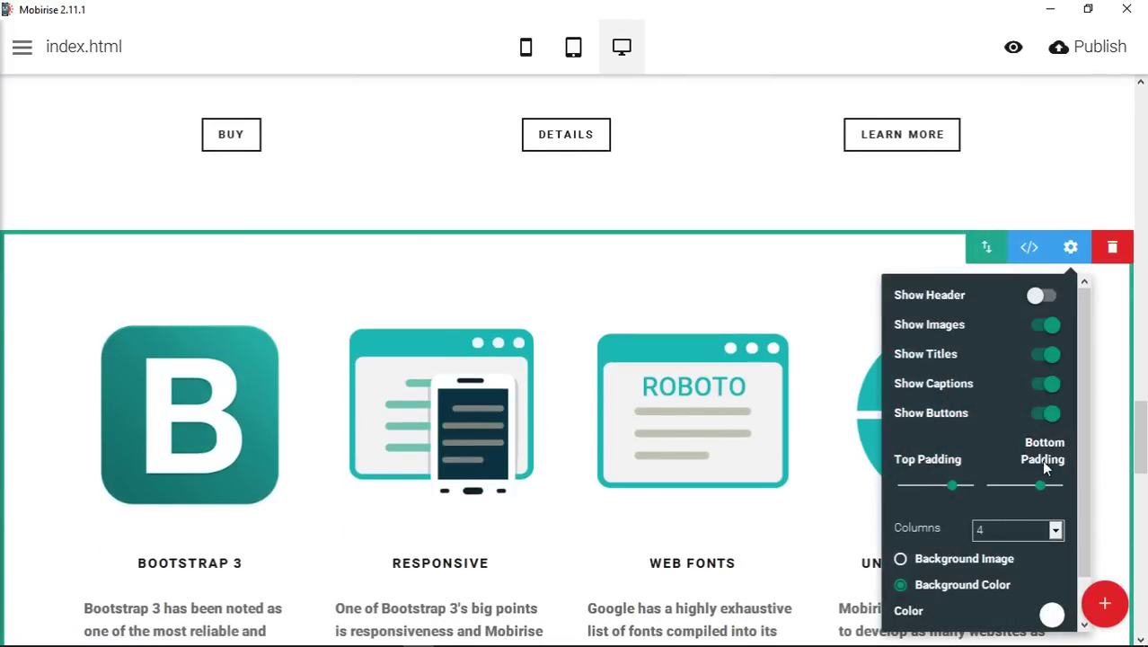
pyautogui.click(1045, 533)
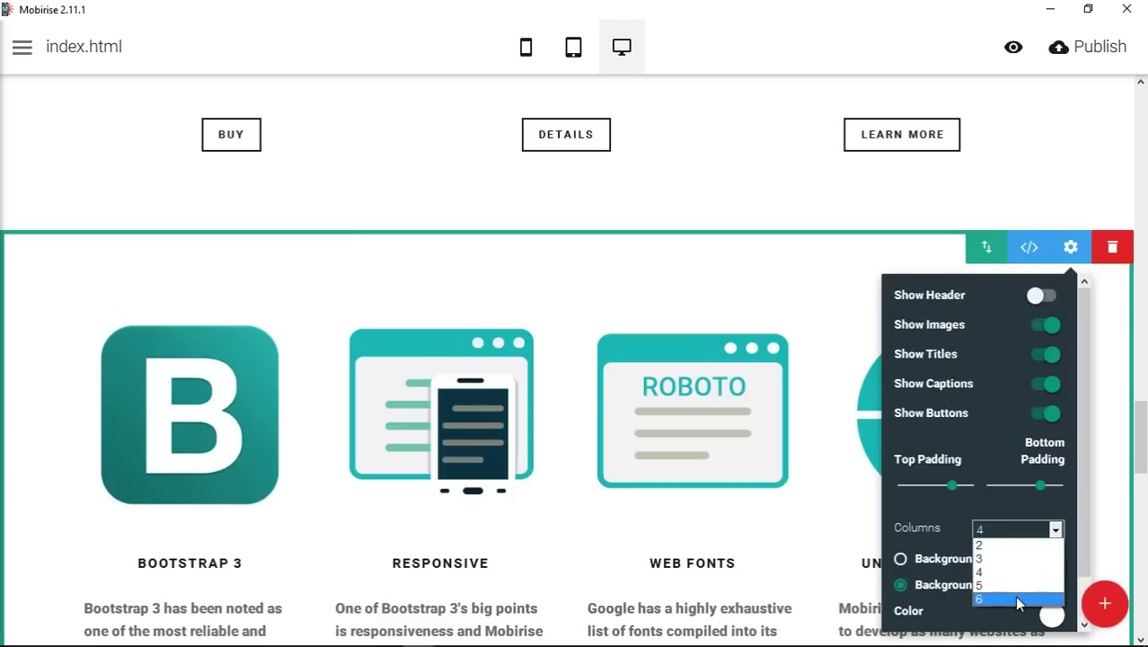
pyautogui.click(1019, 603)
pyautogui.click(1094, 386)
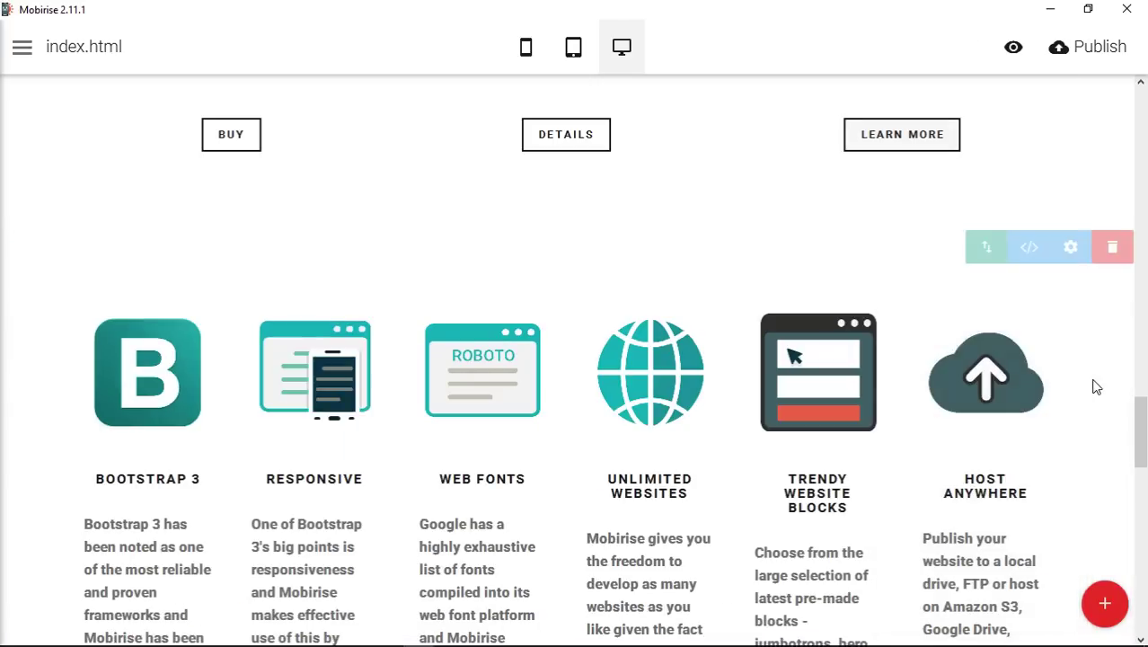
# Turn on Show Titles for the phone block
pyautogui.scroll(2, 1095, 392)
pyautogui.scroll(3, 1095, 393)
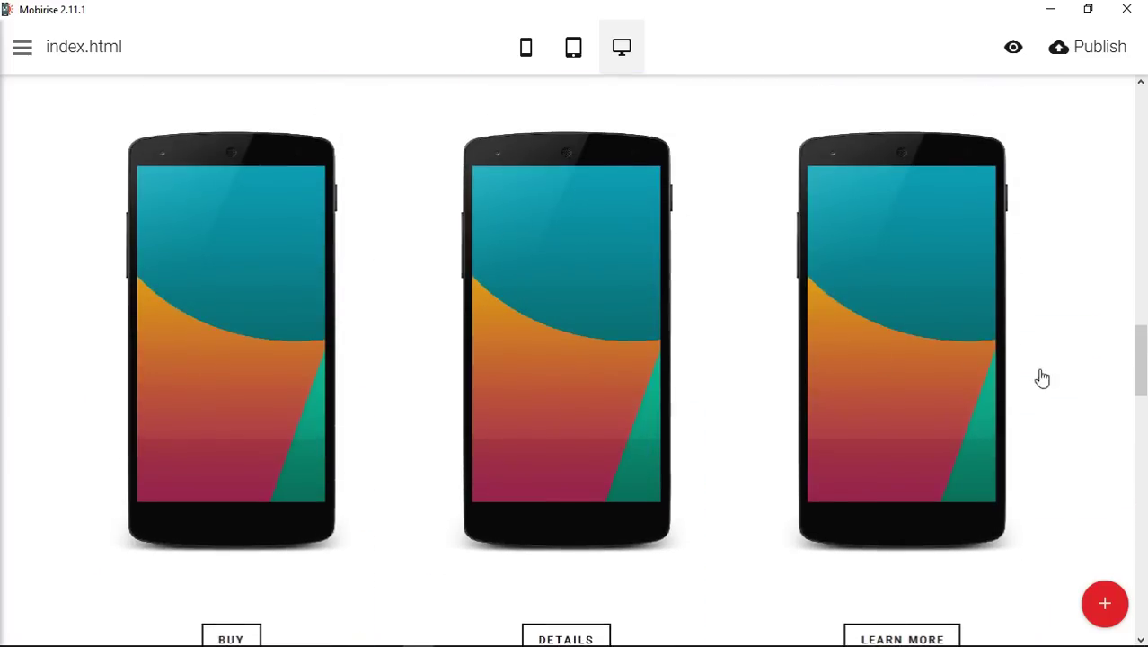
pyautogui.scroll(-6, 1095, 374)
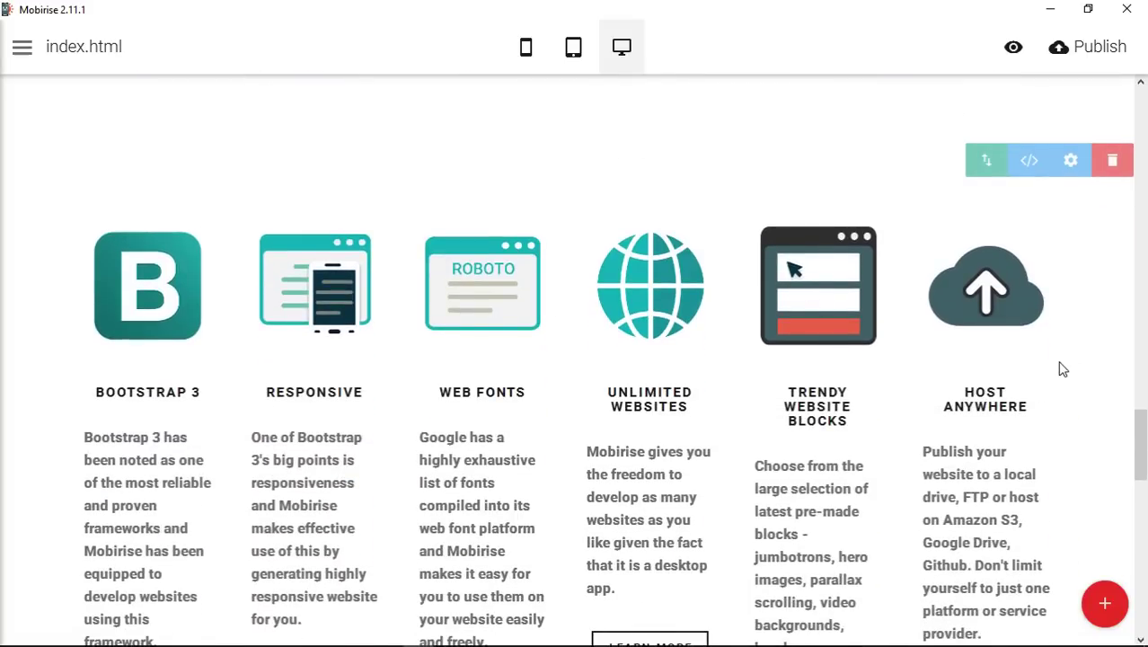
pyautogui.scroll(5, 1063, 369)
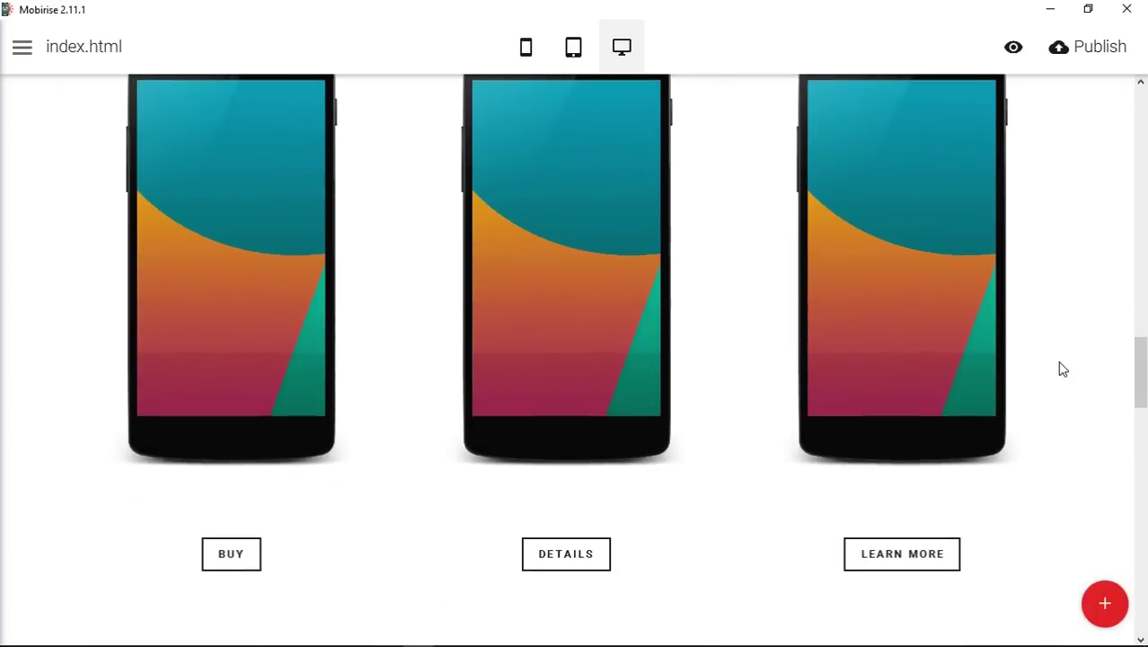
pyautogui.scroll(2, 1077, 360)
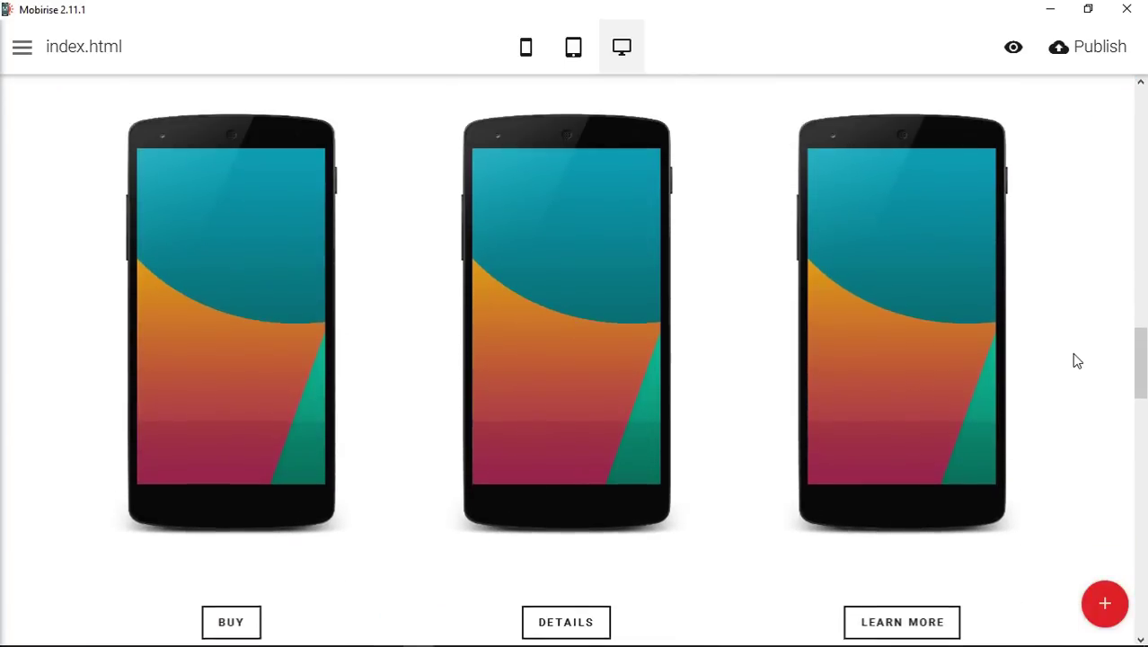
pyautogui.scroll(-2, 1077, 360)
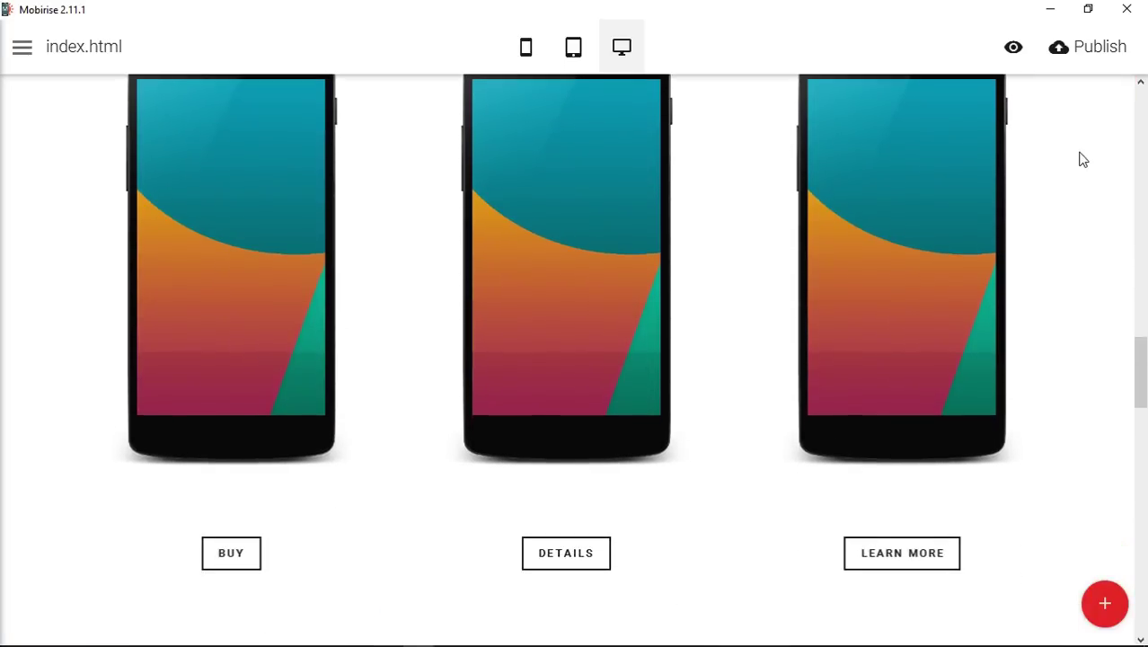
pyautogui.scroll(2, 1082, 160)
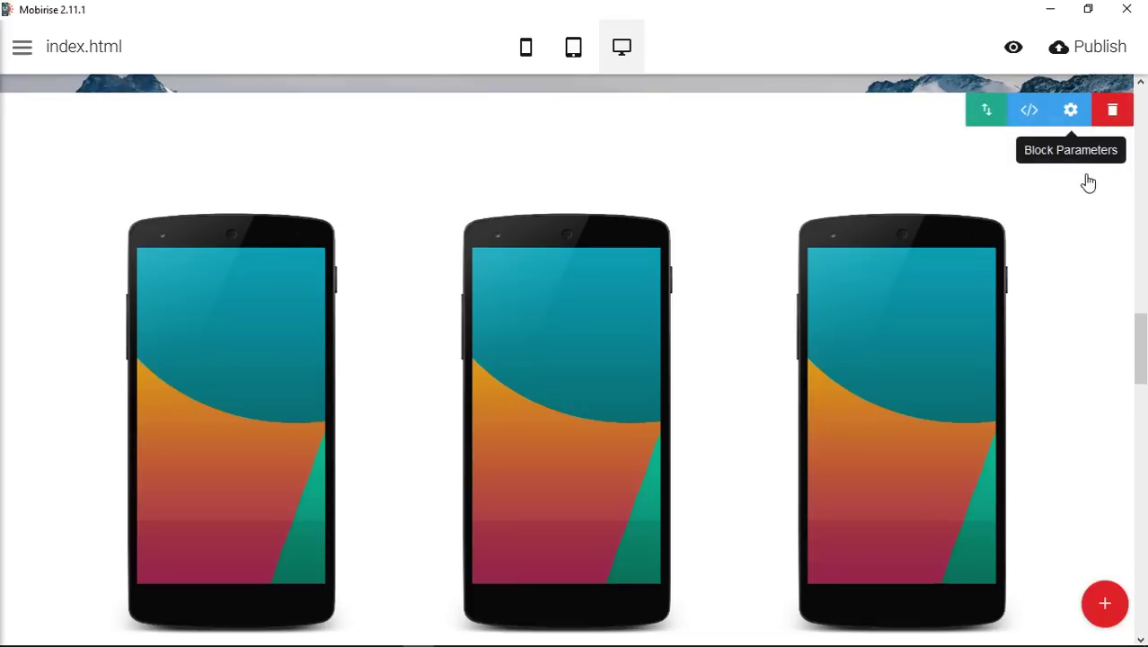
pyautogui.click(1061, 218)
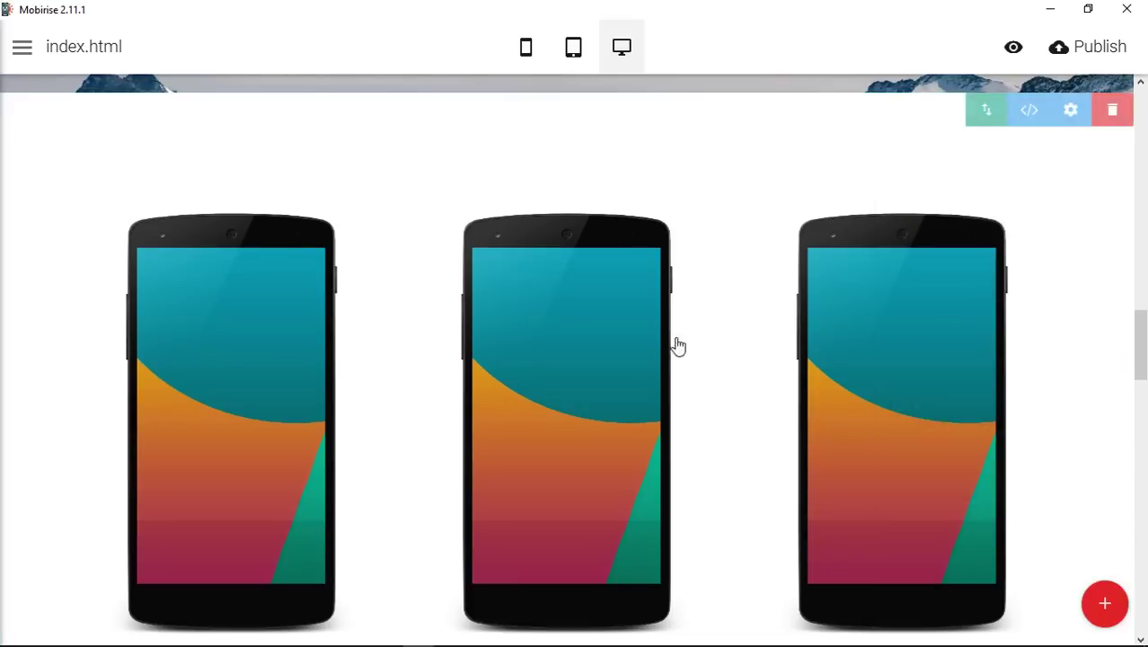
# Retitle the left phone card PRODUCT 1 and copy that title
pyautogui.scroll(-3, 676, 346)
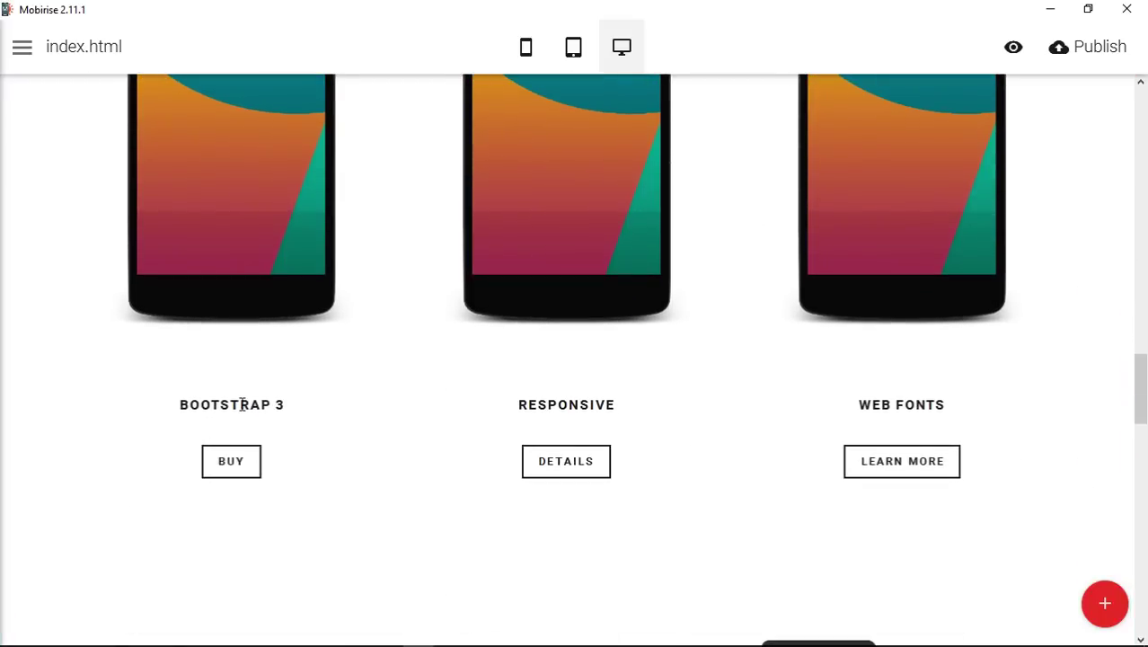
pyautogui.click(241, 404)
pyautogui.doubleClick(242, 404)
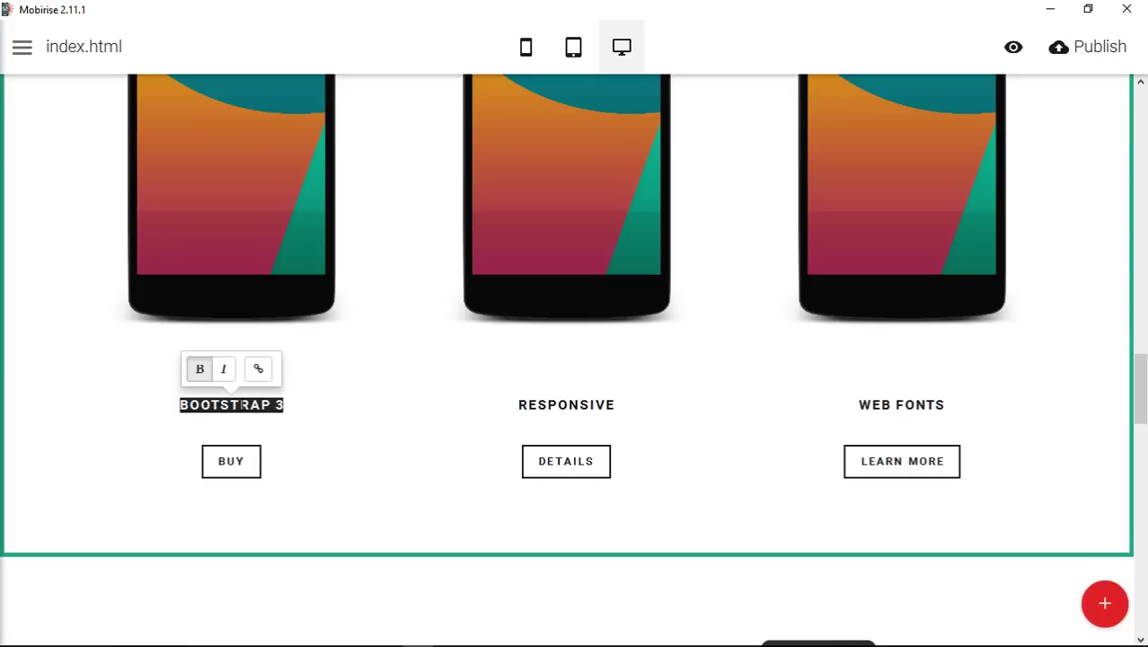
pyautogui.write('PRODUCT')
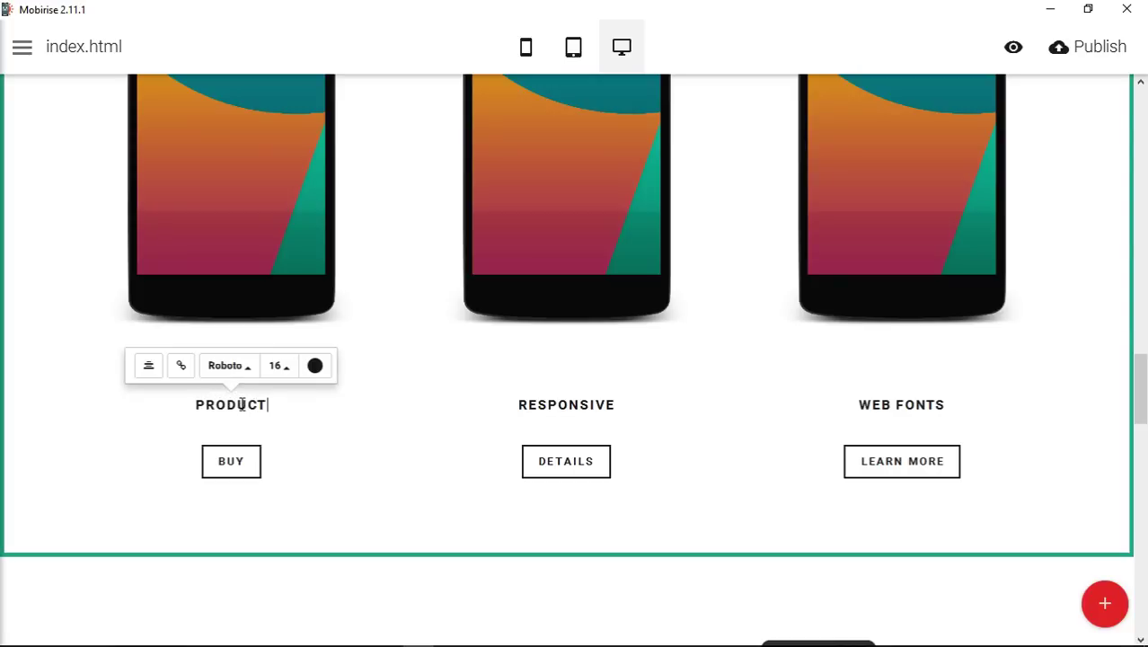
pyautogui.write(' 1')
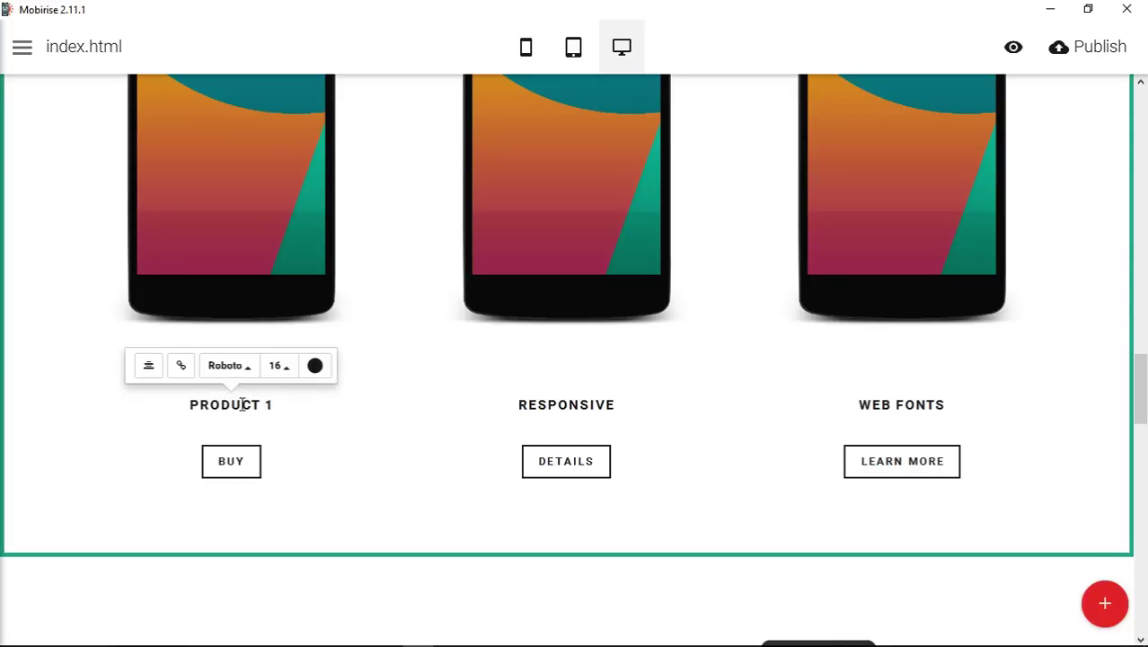
pyautogui.tripleClick(241, 404)
pyautogui.hotkey('ctrl', 'c')
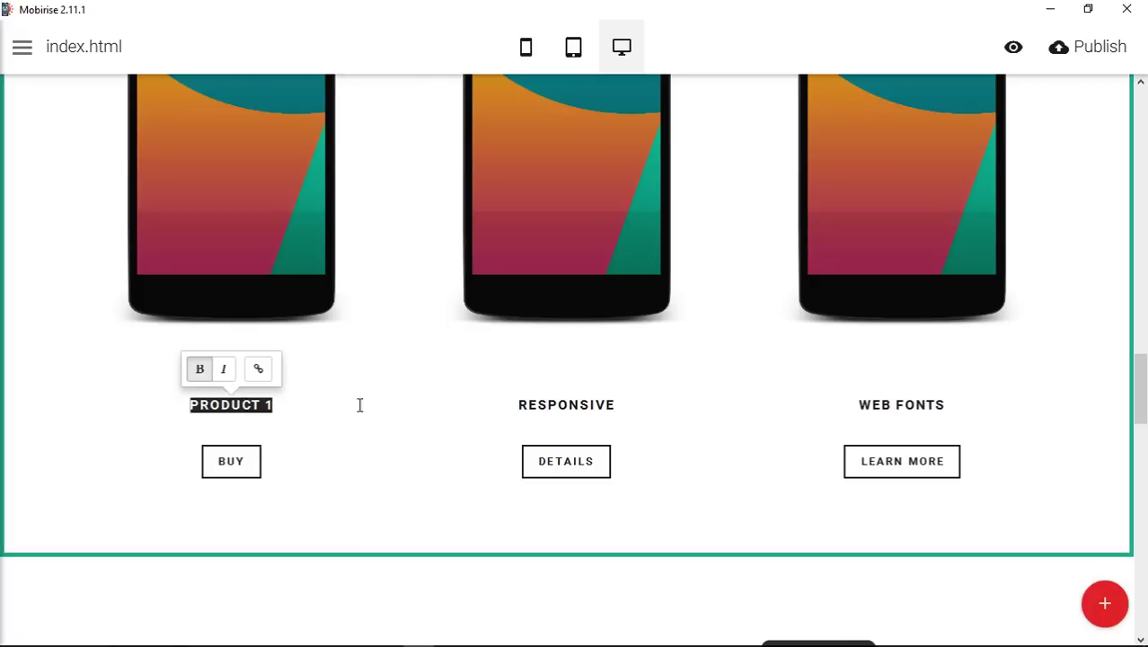
# Paste the title over the middle and right cards, renumbering them PRODUCT 2 and PRODUCT 3
pyautogui.click(592, 404)
pyautogui.doubleClick(592, 405)
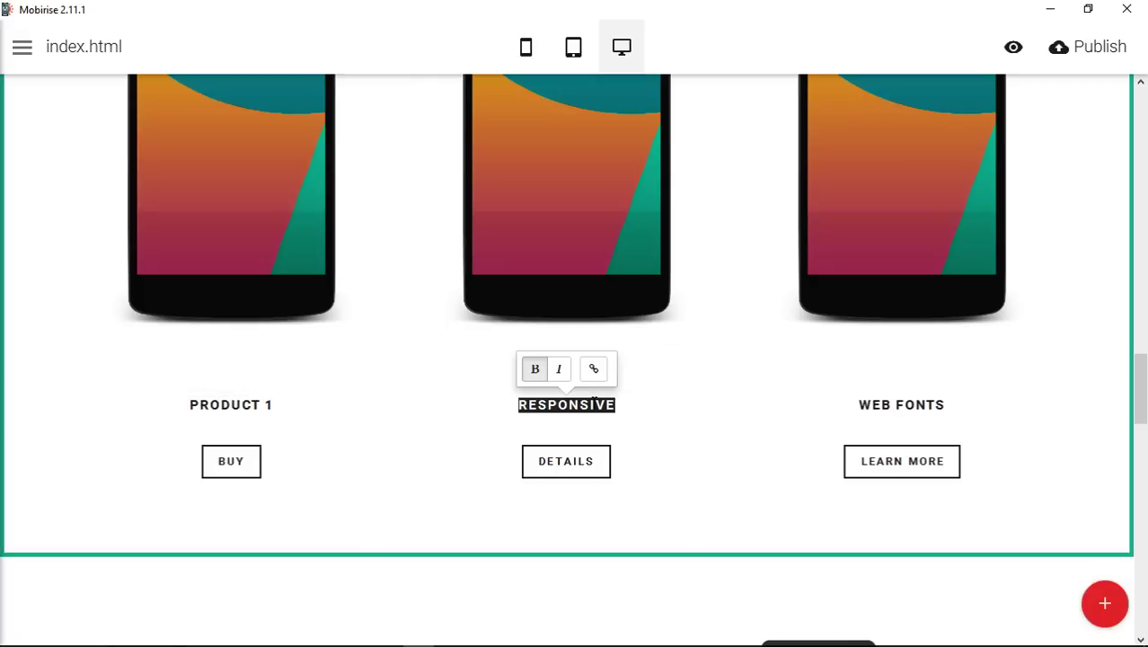
pyautogui.hotkey('ctrl', 'v')
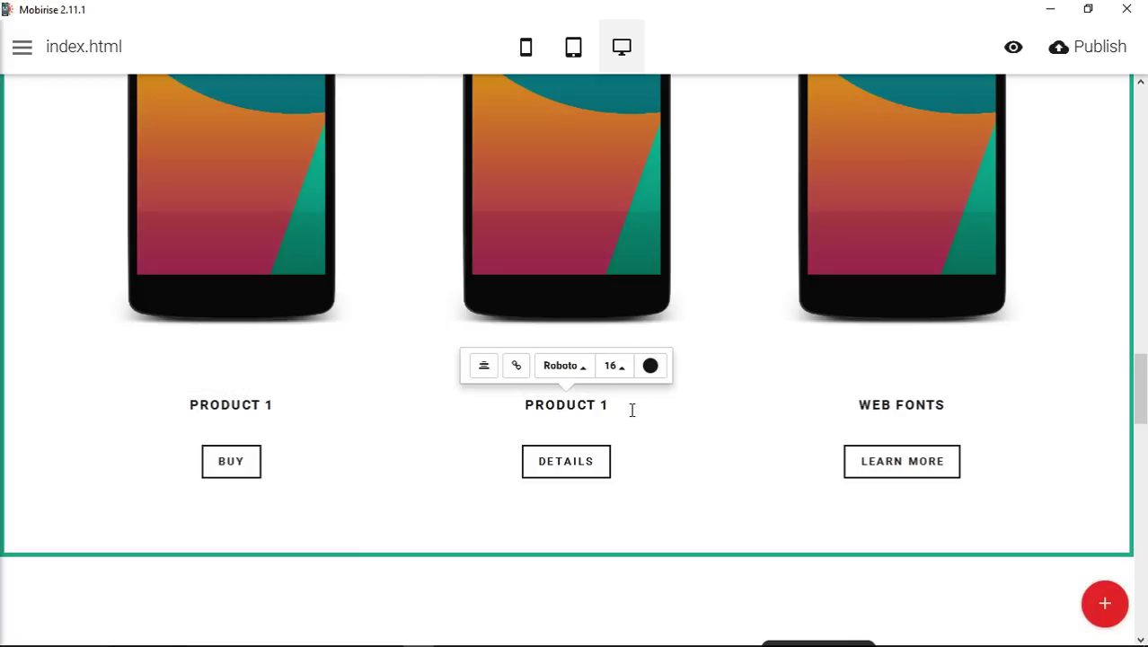
pyautogui.press('BackSpace')
pyautogui.write('2')
pyautogui.tripleClick(890, 406)
pyautogui.hotkey('ctrl', 'v')
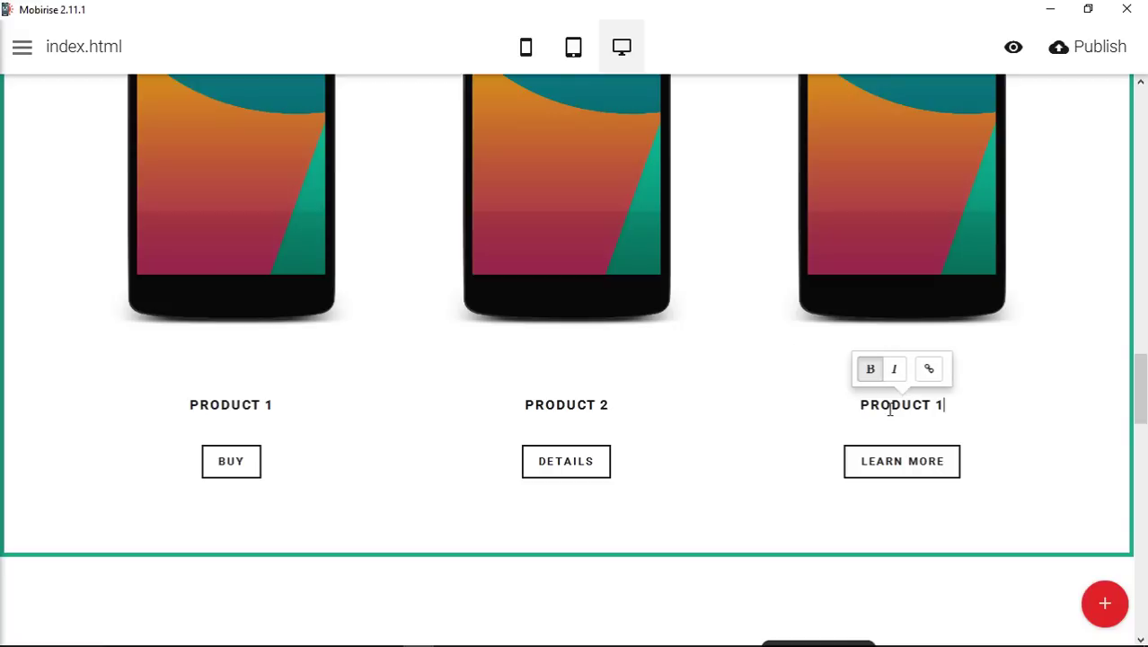
pyautogui.press('BackSpace')
pyautogui.write('3')
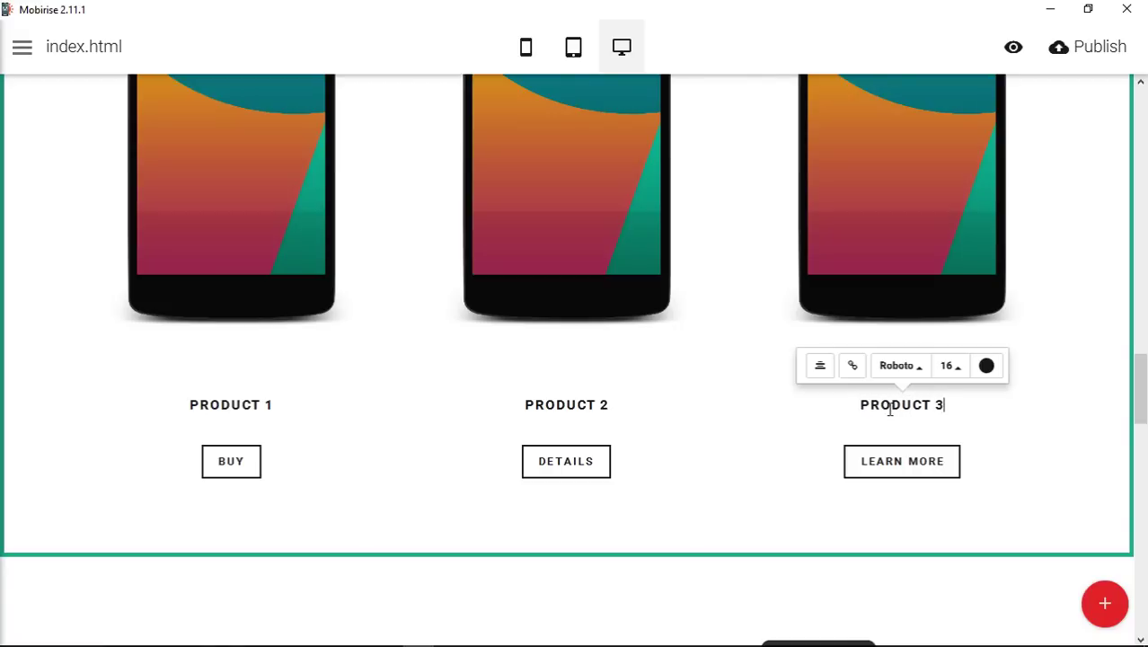
pyautogui.click(946, 51)
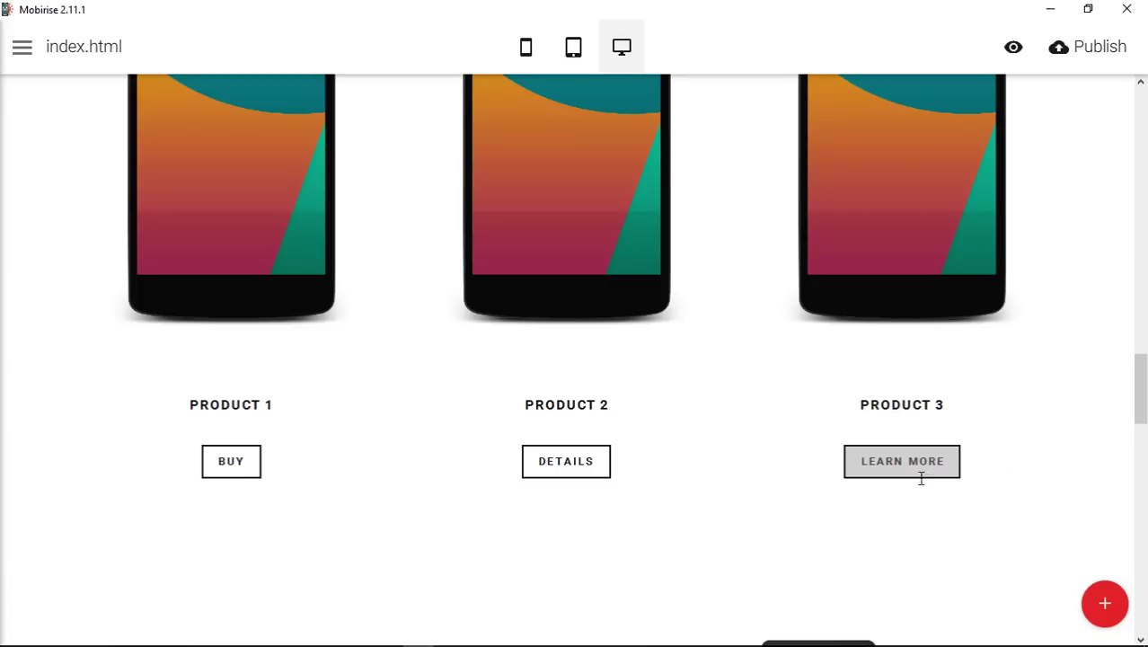
# Turn on captions for the three-column phone block in its settings
pyautogui.scroll(2, 1074, 188)
pyautogui.scroll(4, 1085, 170)
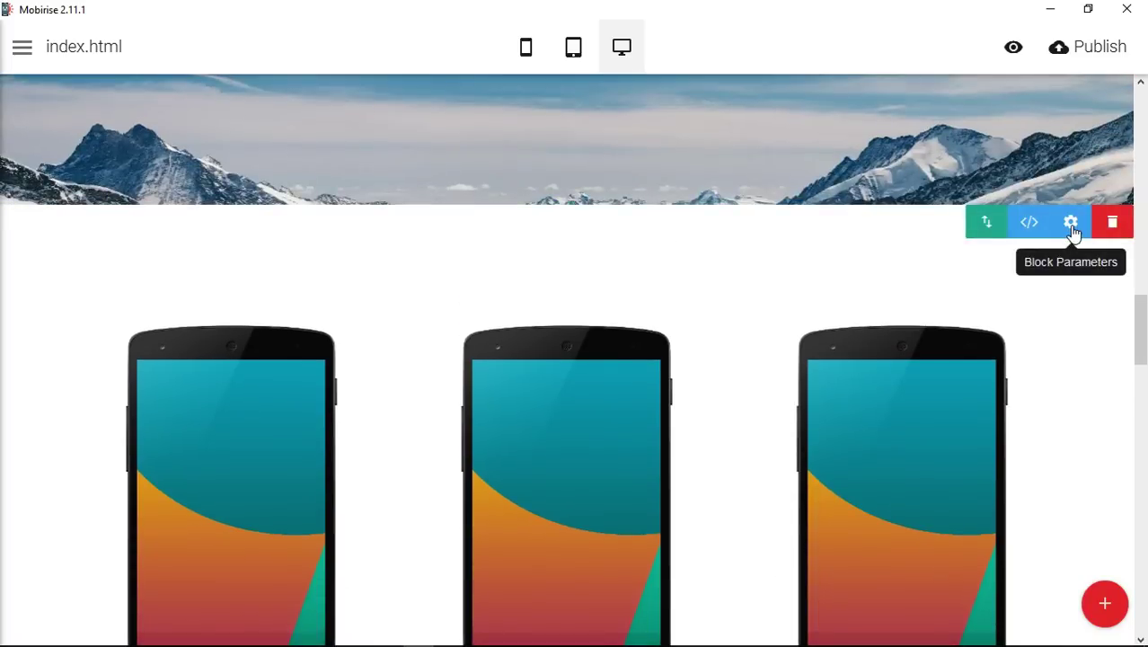
pyautogui.click(1071, 222)
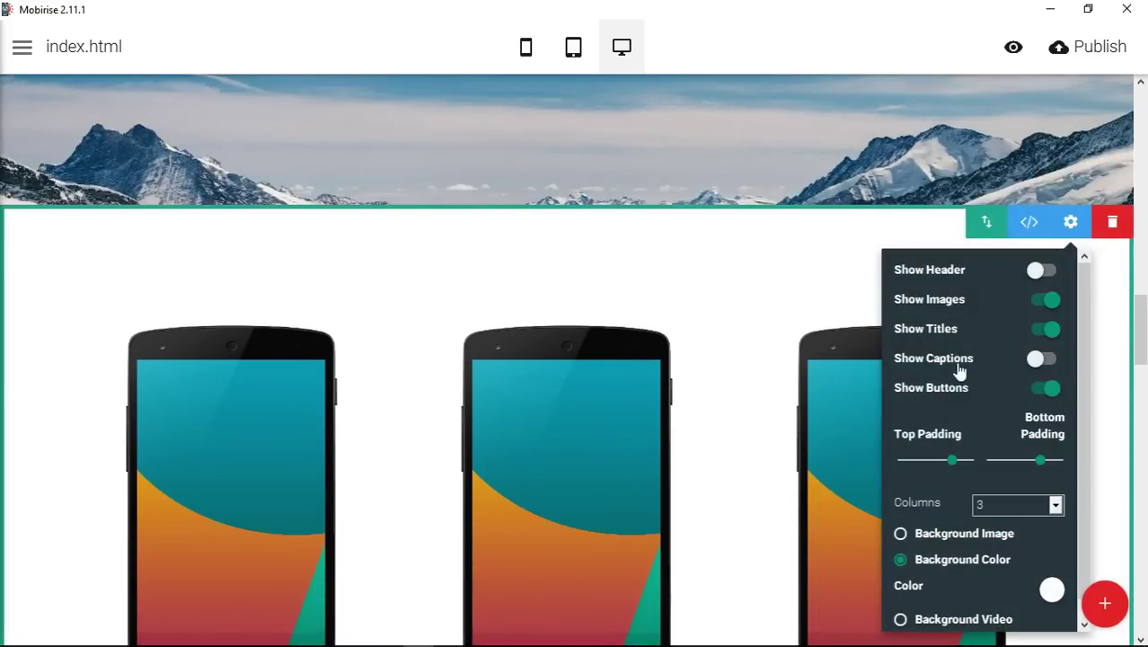
pyautogui.click(1038, 361)
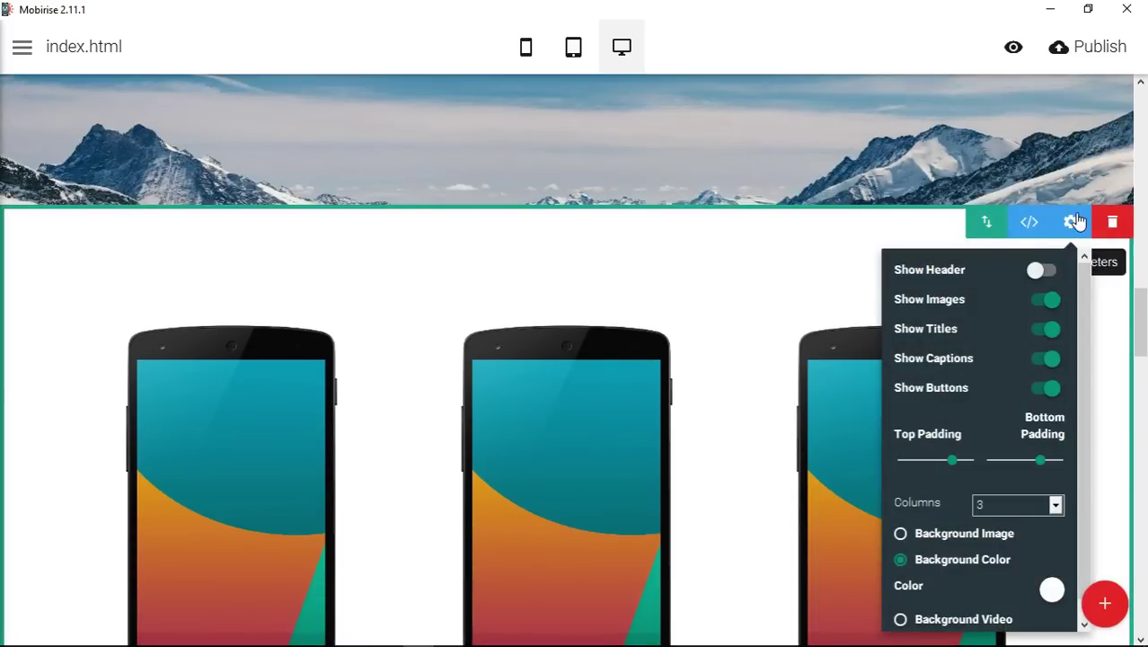
pyautogui.scroll(-5, 1075, 450)
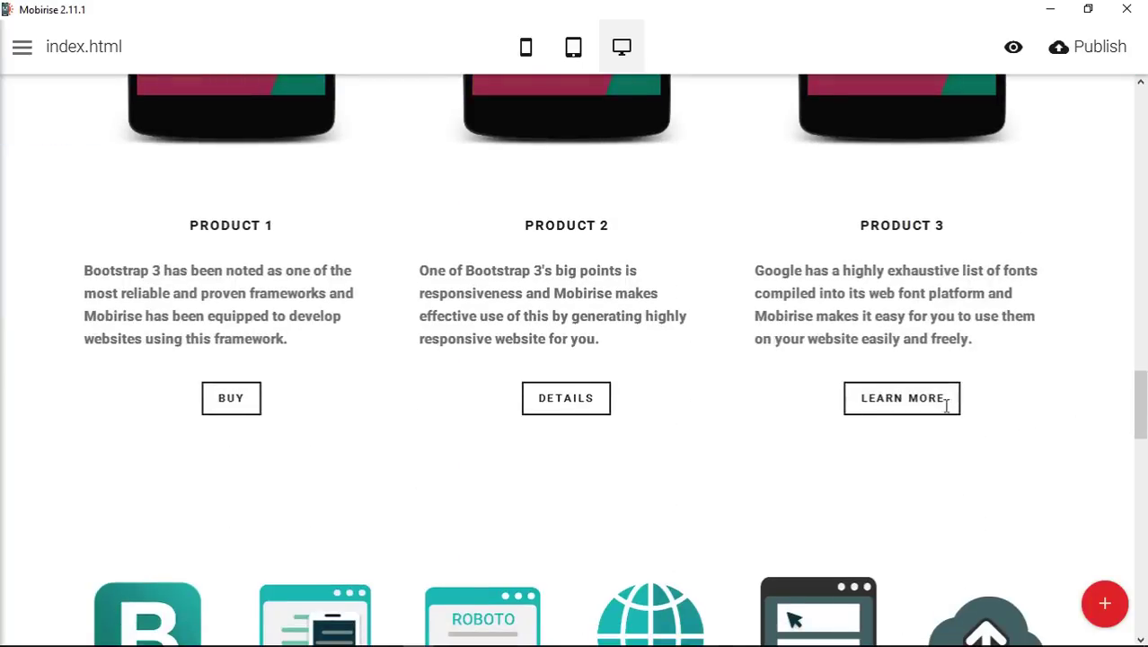
# Set the Product 1 caption to Open Sans and shorten it to one sentence ending in a period
pyautogui.click(278, 344)
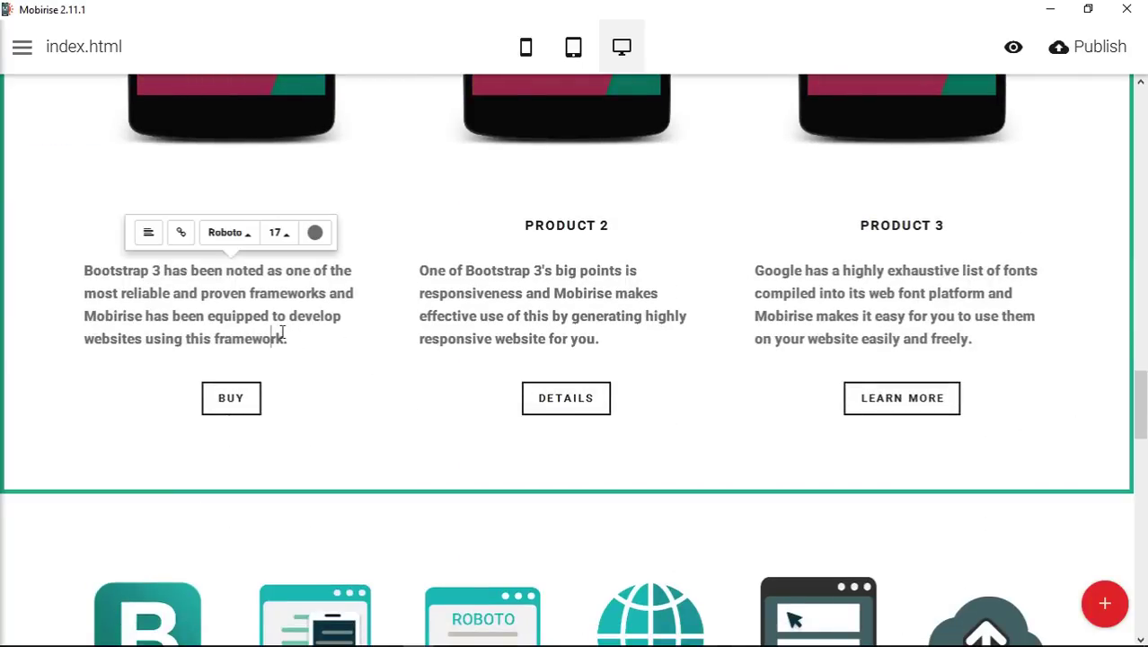
pyautogui.click(235, 232)
pyautogui.click(270, 90)
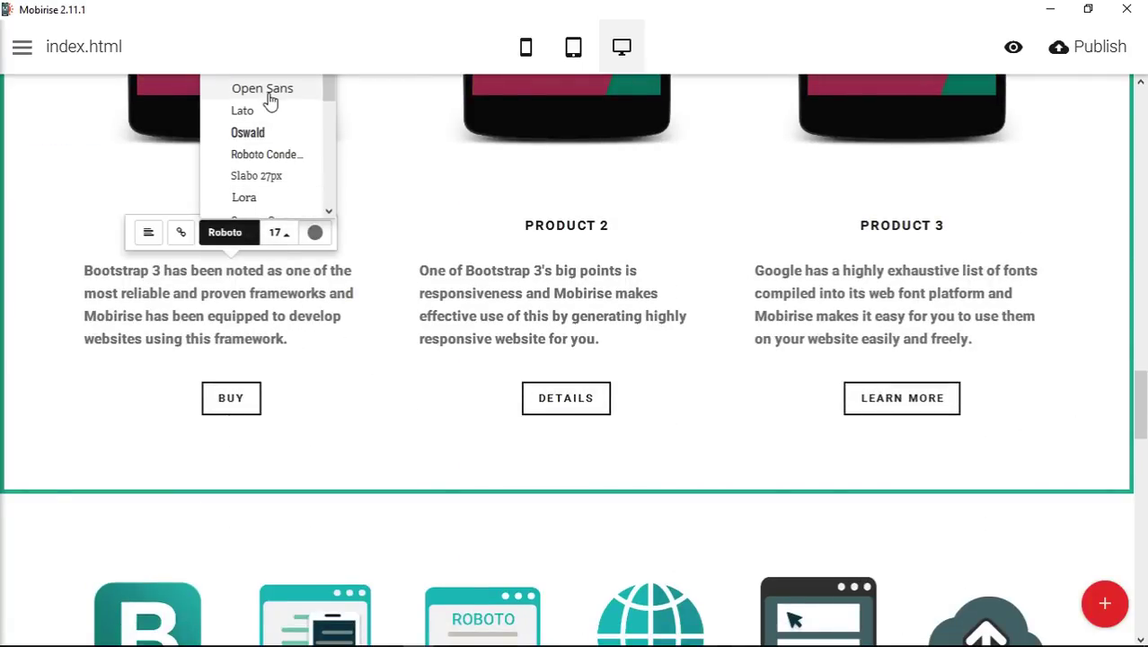
pyautogui.moveTo(293, 343); pyautogui.dragTo(325, 294)
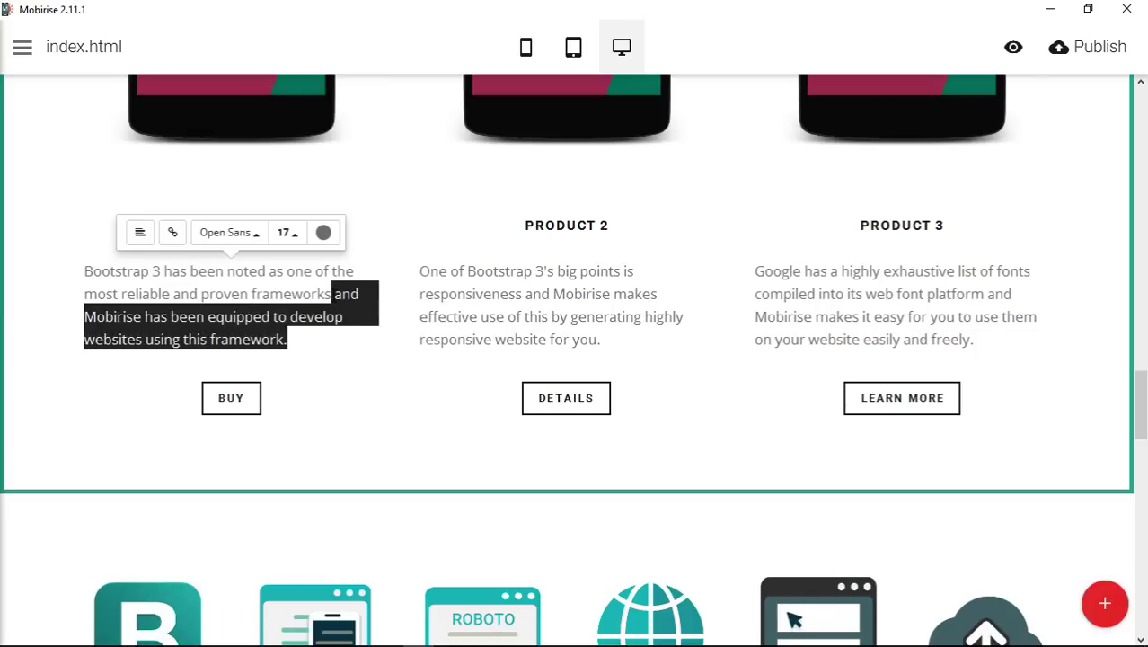
pyautogui.press('BackSpace')
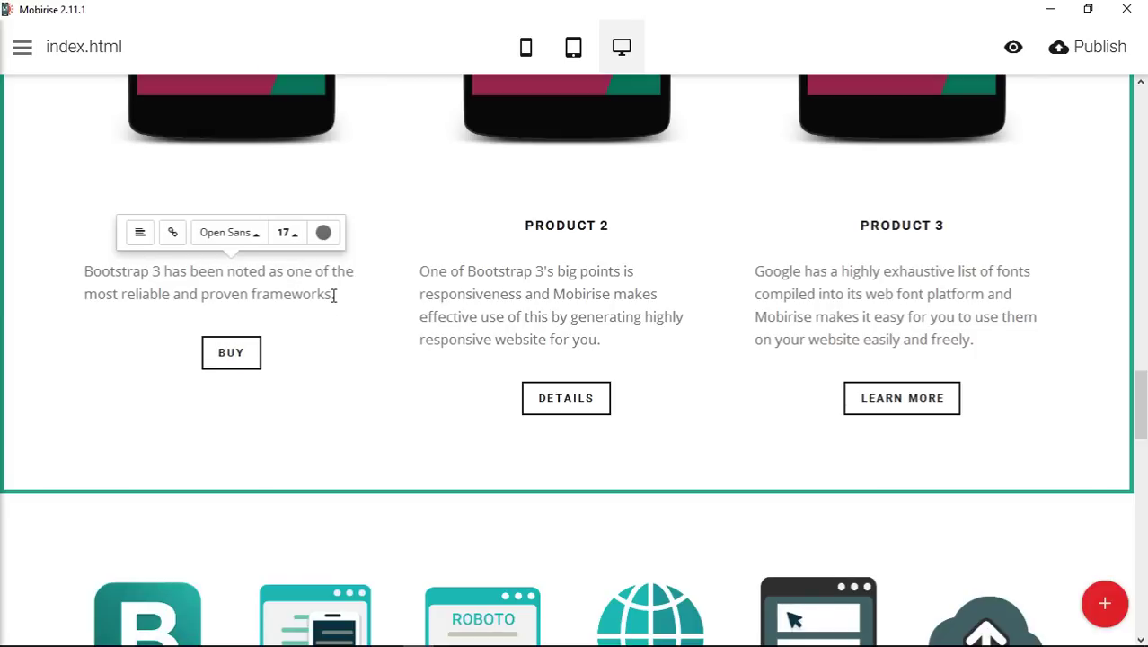
pyautogui.write('.')
pyautogui.moveTo(342, 293); pyautogui.dragTo(64, 274)
pyautogui.hotkey('ctrl', 'c')
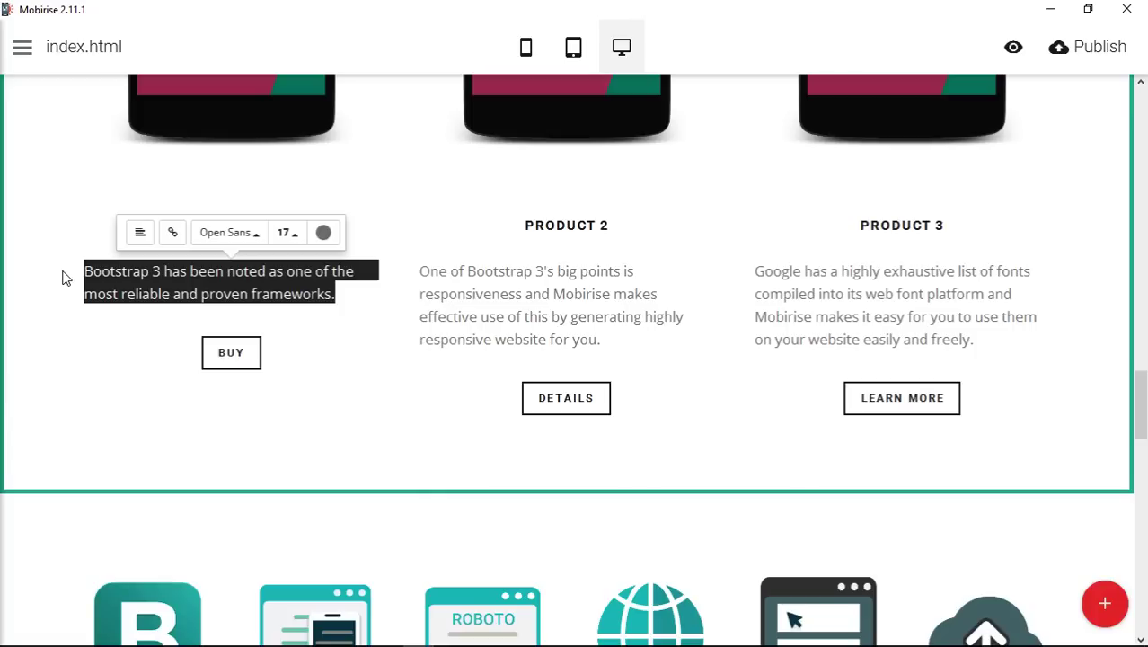
# Paste the copied Product 1 sentence over the Product 2 and Product 3 captions
pyautogui.moveTo(607, 339); pyautogui.dragTo(425, 239)
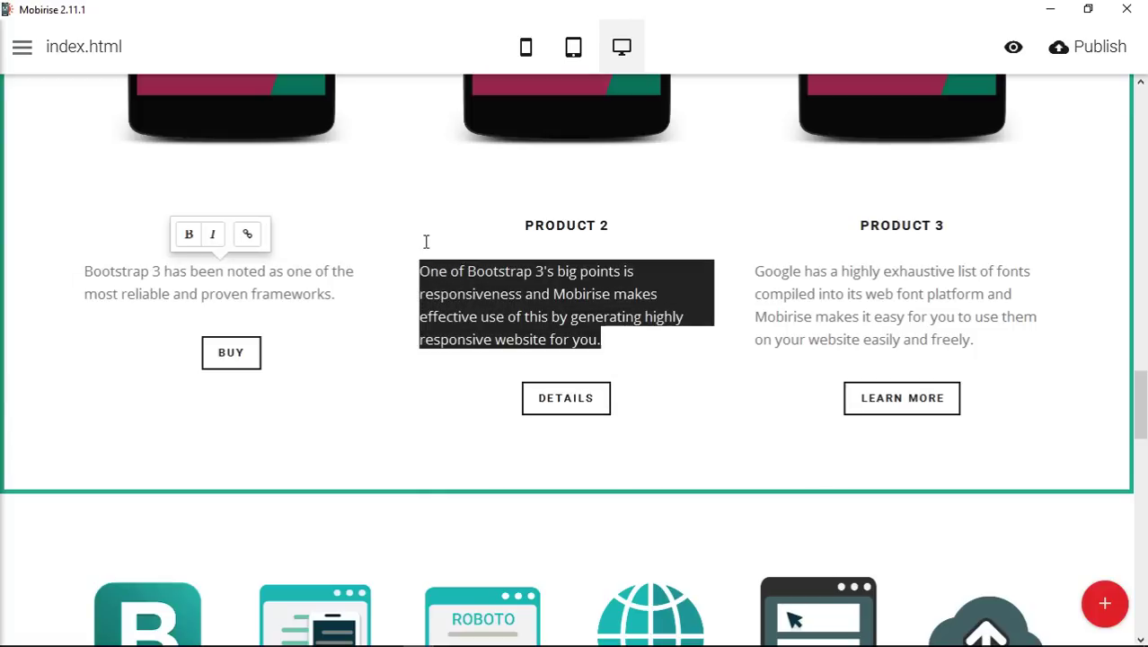
pyautogui.hotkey('ctrl', 'v')
pyautogui.moveTo(987, 346); pyautogui.dragTo(754, 270)
pyautogui.hotkey('ctrl', 'v')
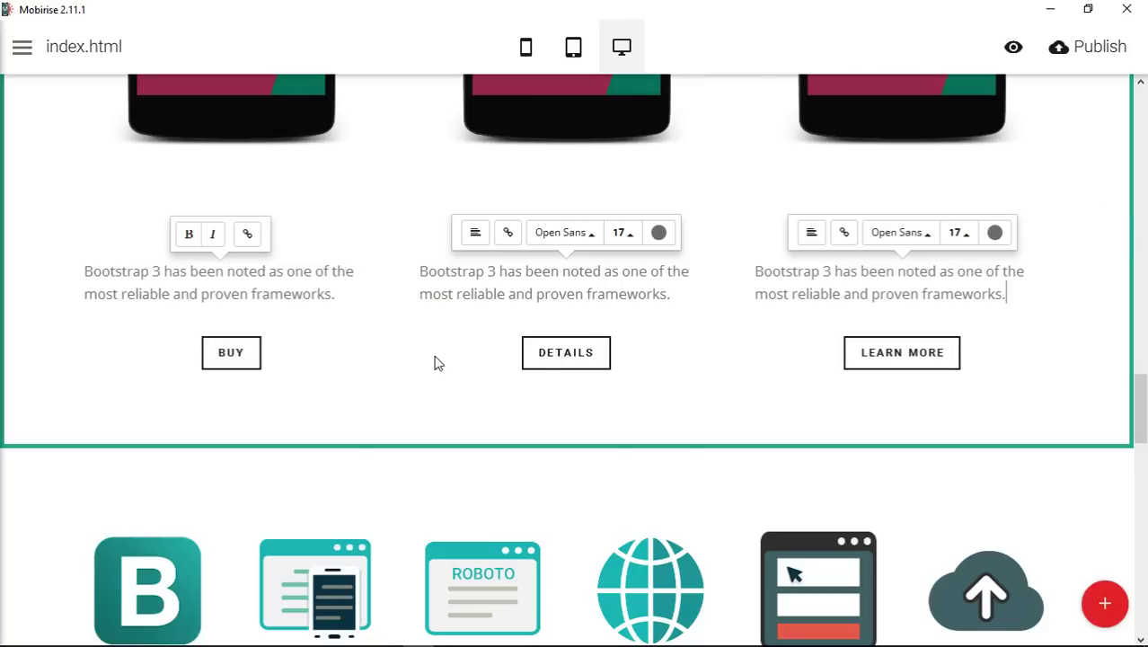
pyautogui.scroll(4, 908, 300)
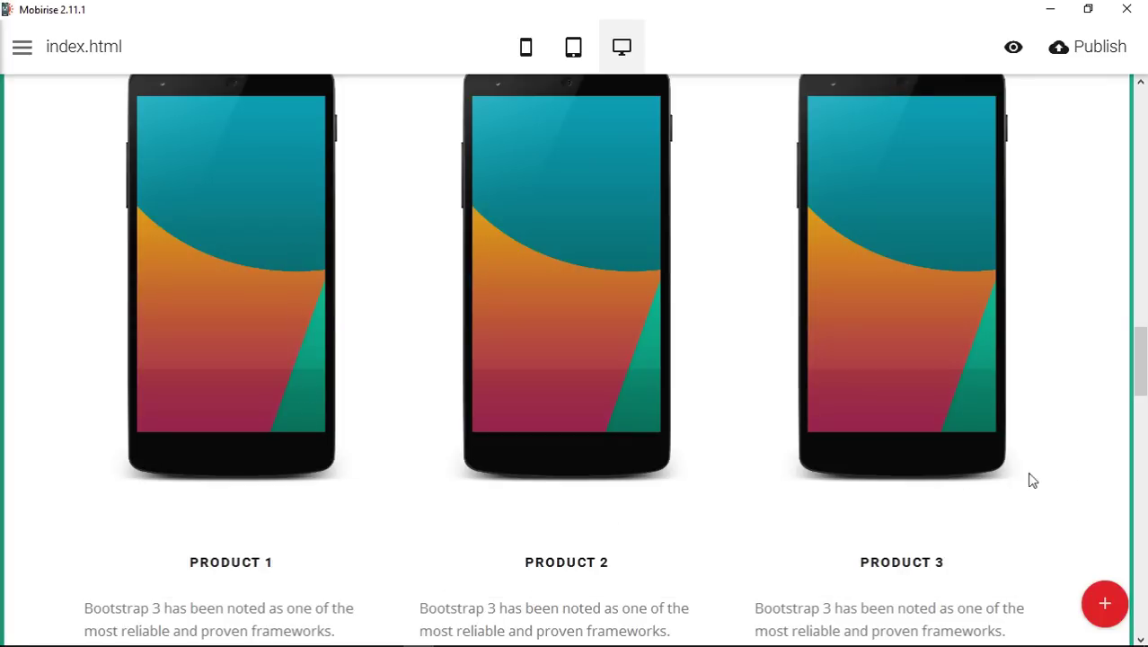
# Delete the stray typed letters after the PRODUCT 2 heading so it reads just PRODUCT 2
pyautogui.scroll(-3, 1033, 474)
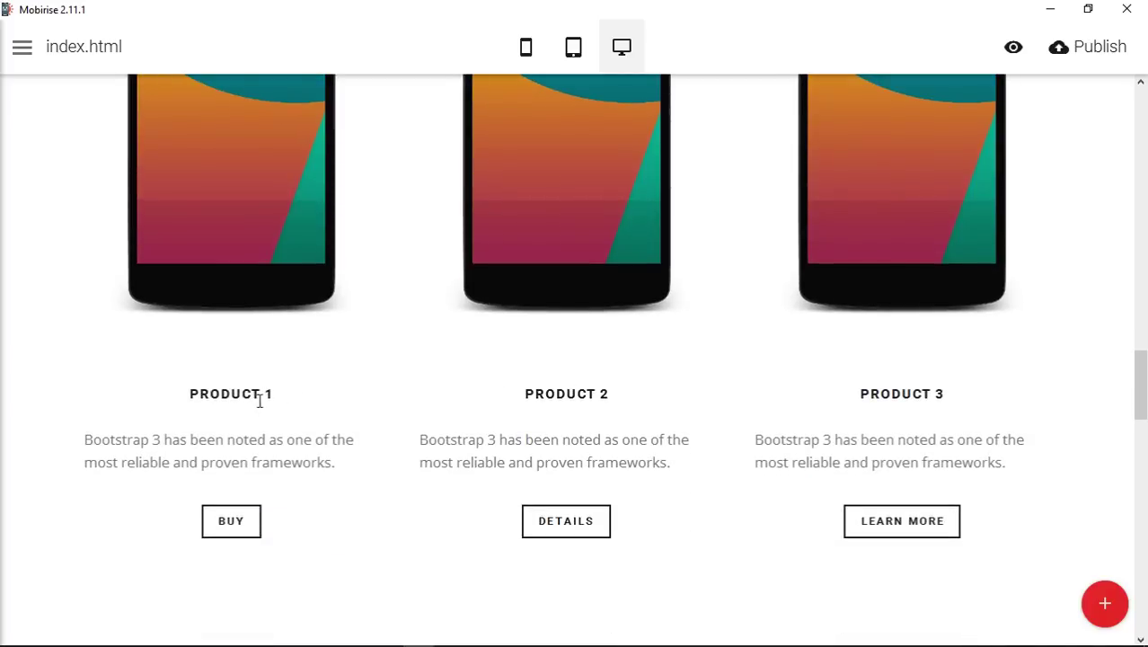
pyautogui.click(612, 395)
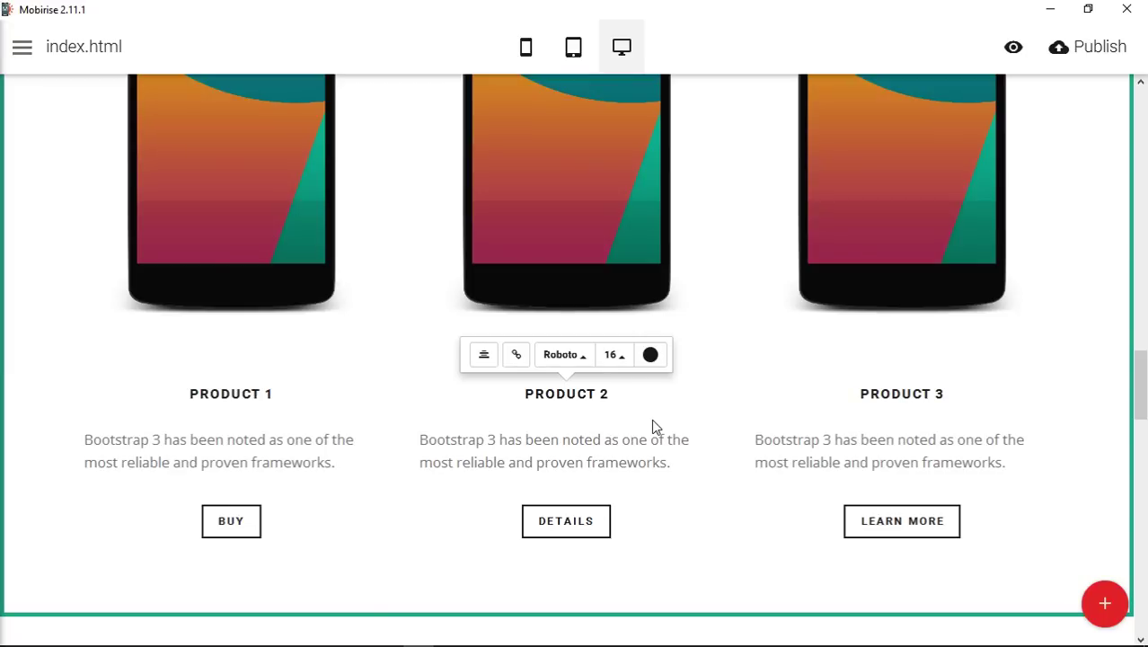
pyautogui.write('lkjljlkjlkjljl')
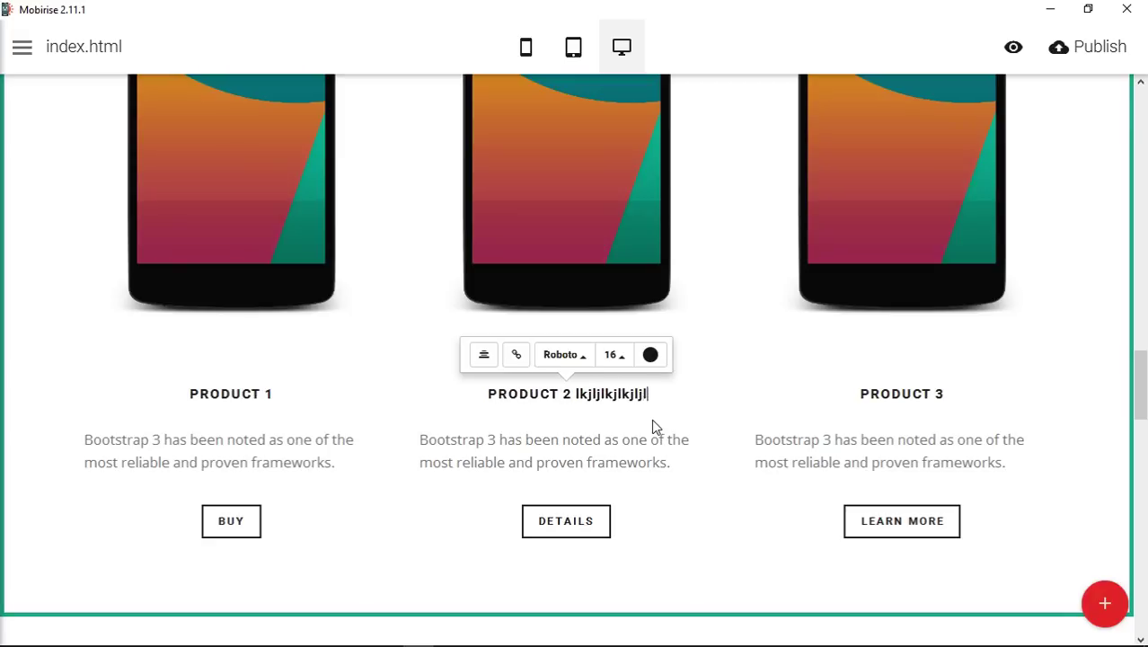
pyautogui.write('jlkjljljljljljljljljlkj')
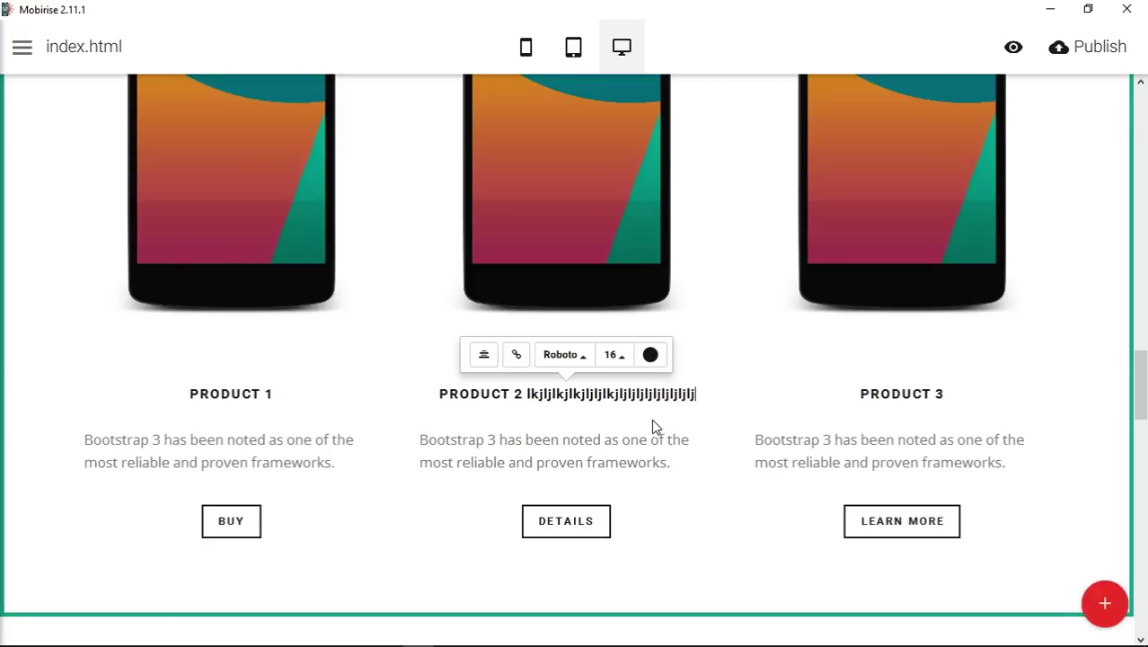
pyautogui.write('lkjlkjlj')
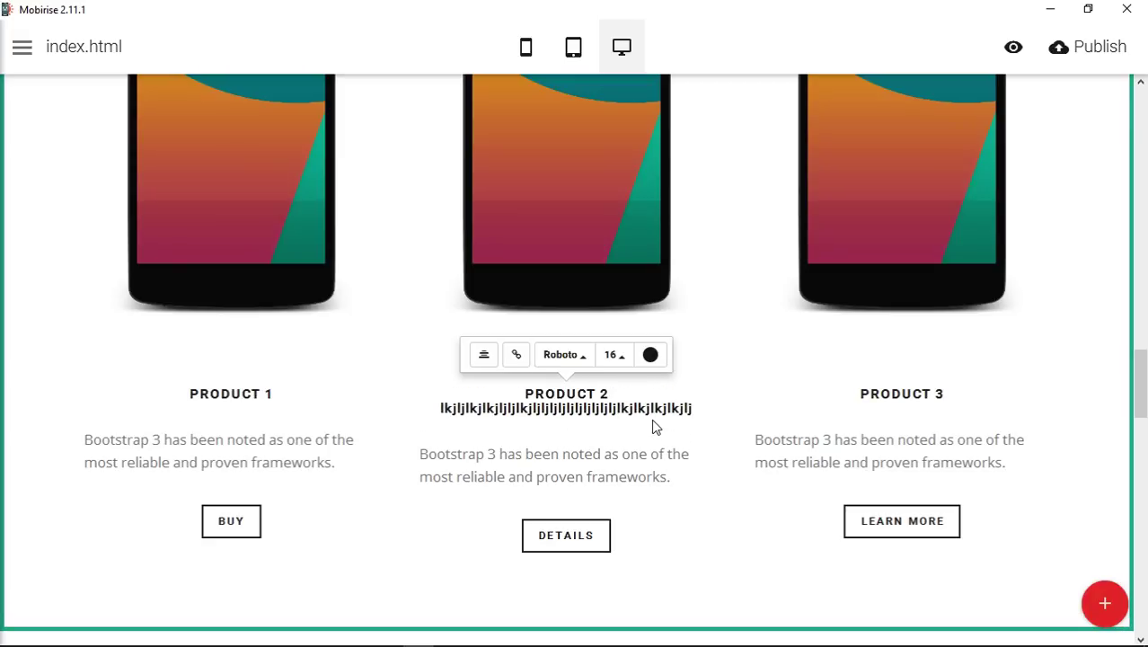
pyautogui.scroll(-1, 472, 497)
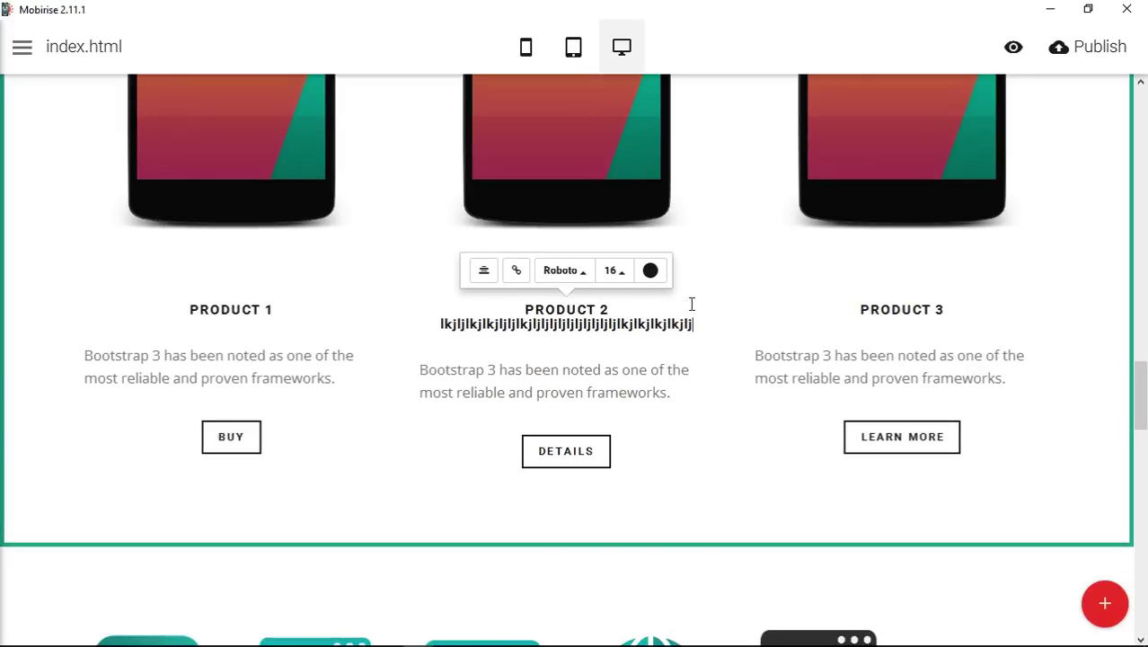
pyautogui.moveTo(697, 324); pyautogui.dragTo(609, 306)
pyautogui.press('BackSpace')
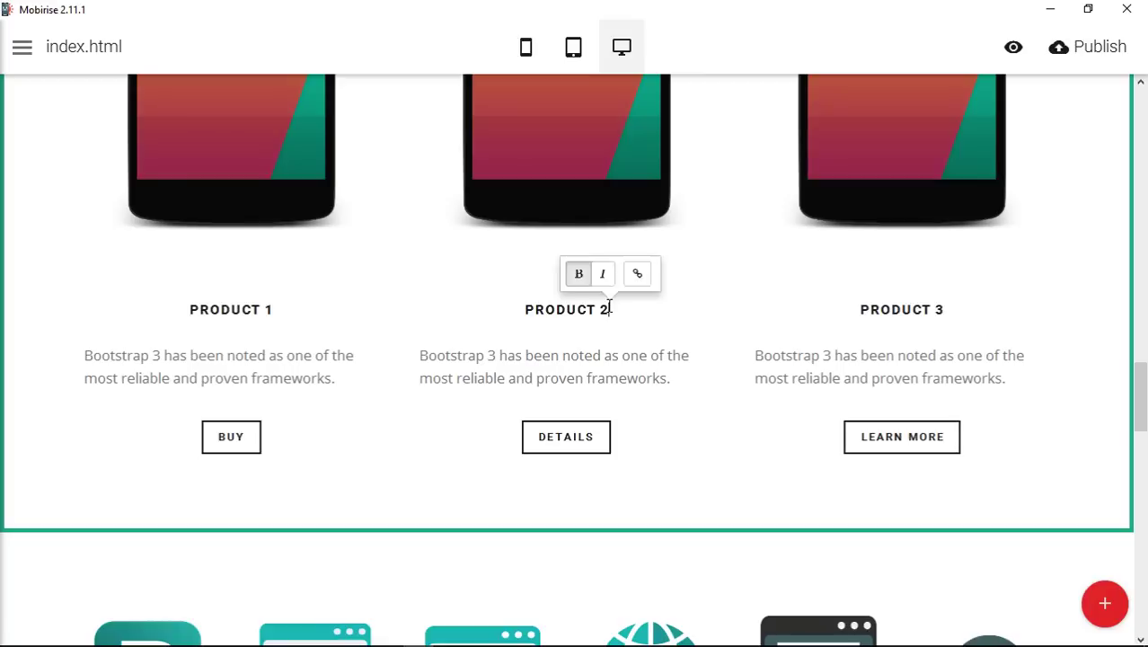
pyautogui.click(761, 187)
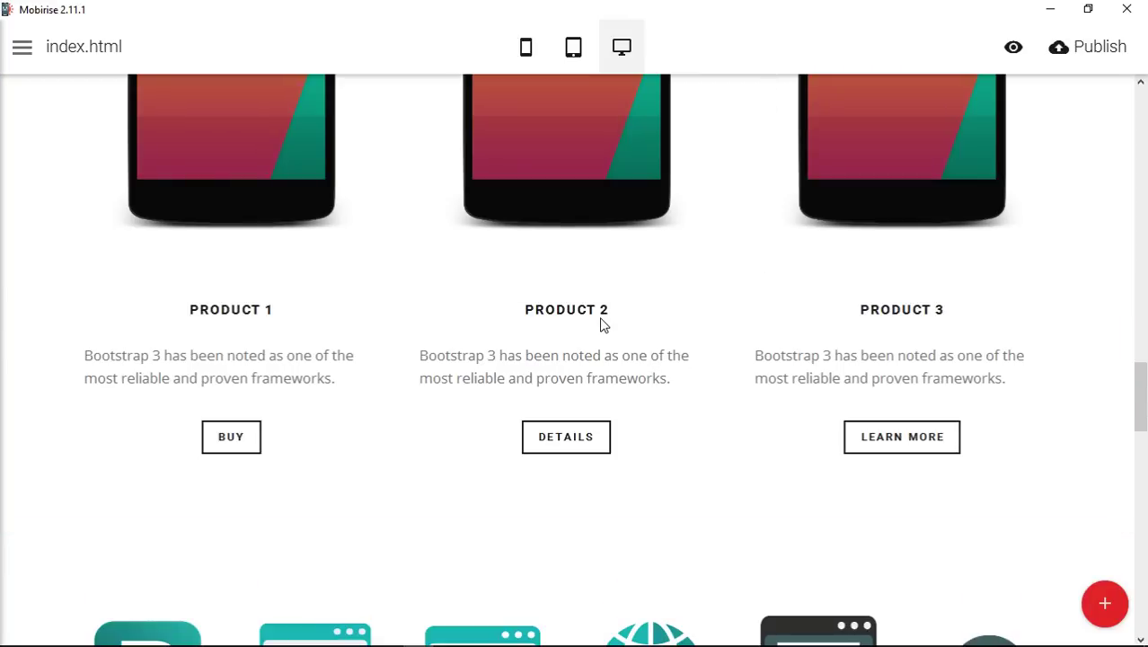
# Center-align the product captions beneath their PRODUCT titles
pyautogui.click(569, 377)
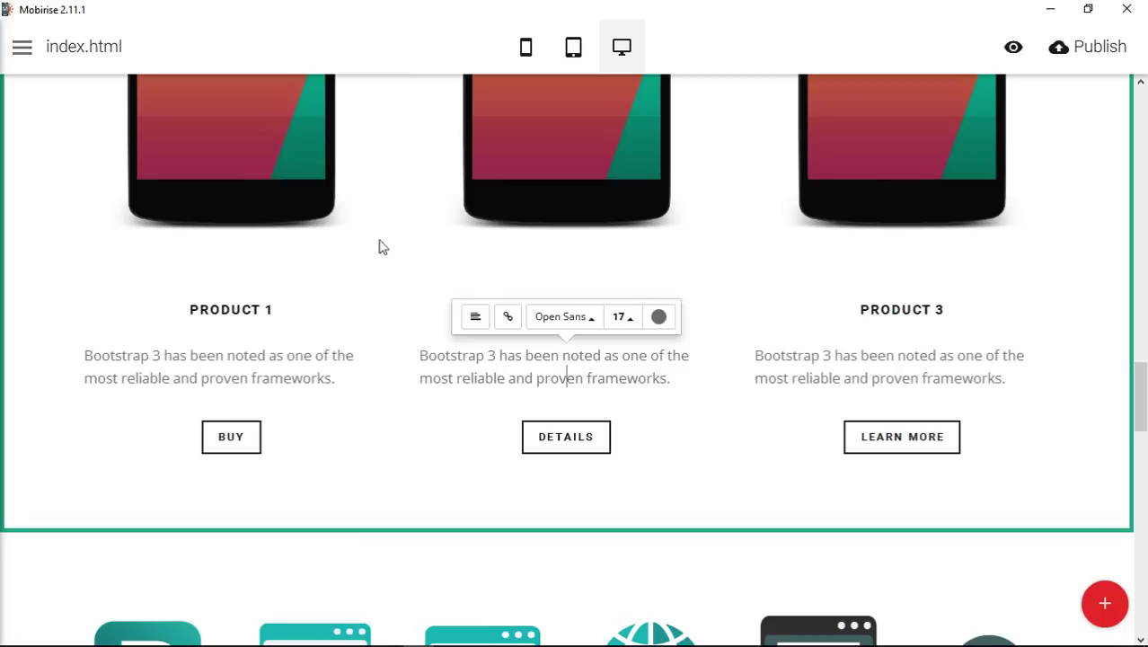
pyautogui.click(477, 319)
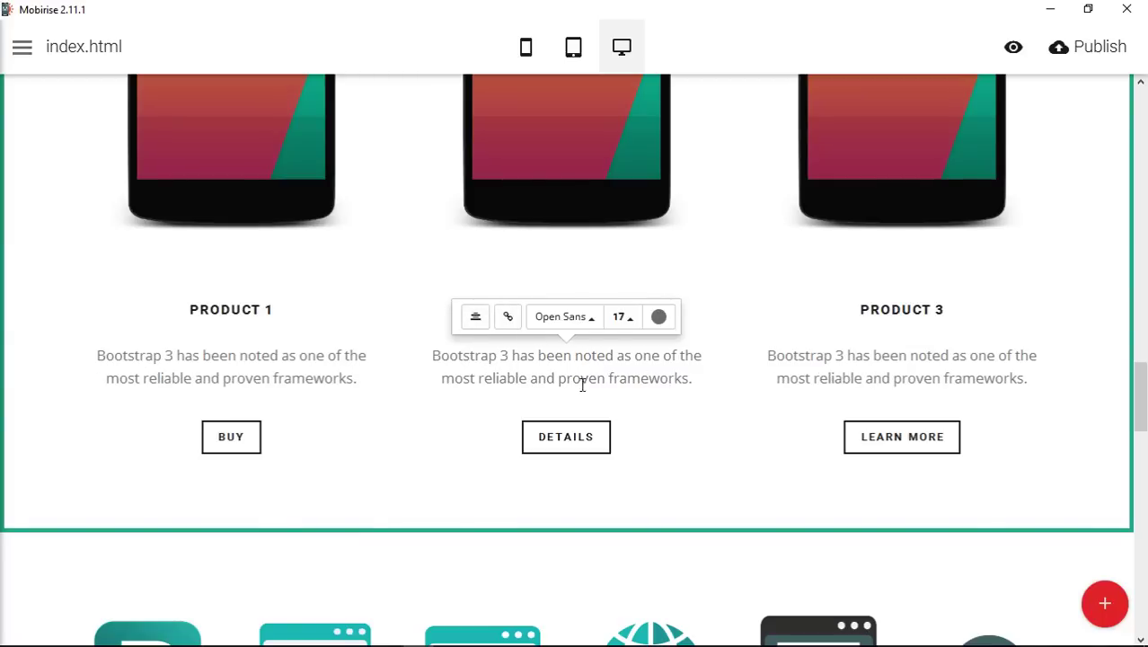
pyautogui.click(771, 171)
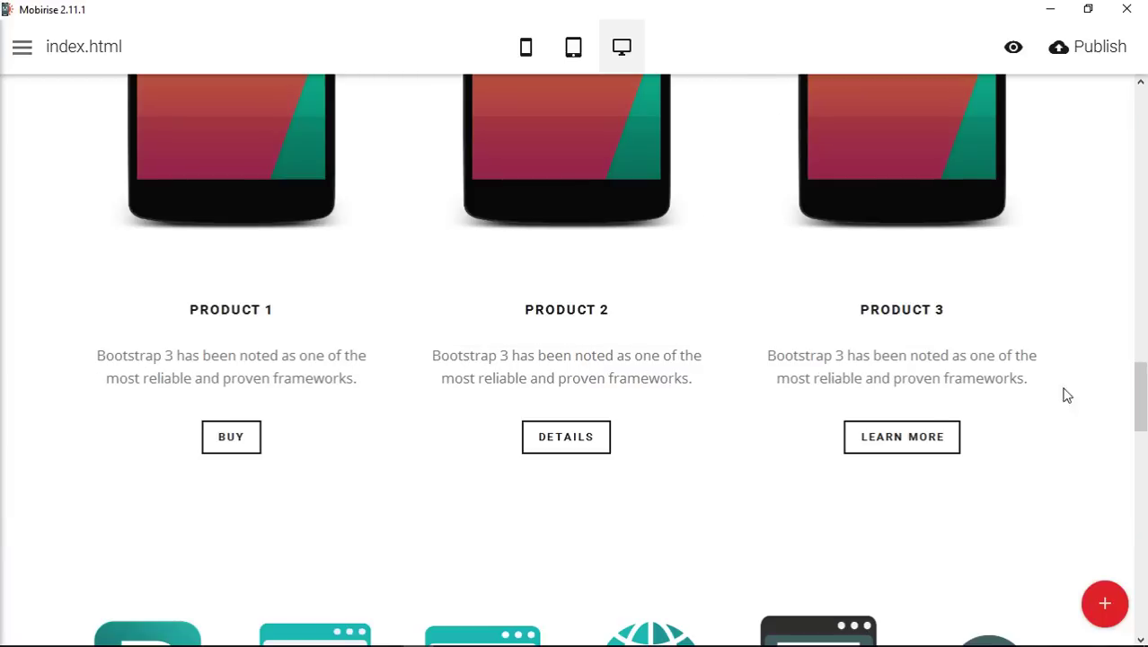
pyautogui.scroll(-1, 1113, 402)
pyautogui.scroll(-2, 1114, 402)
pyautogui.scroll(5, 1113, 402)
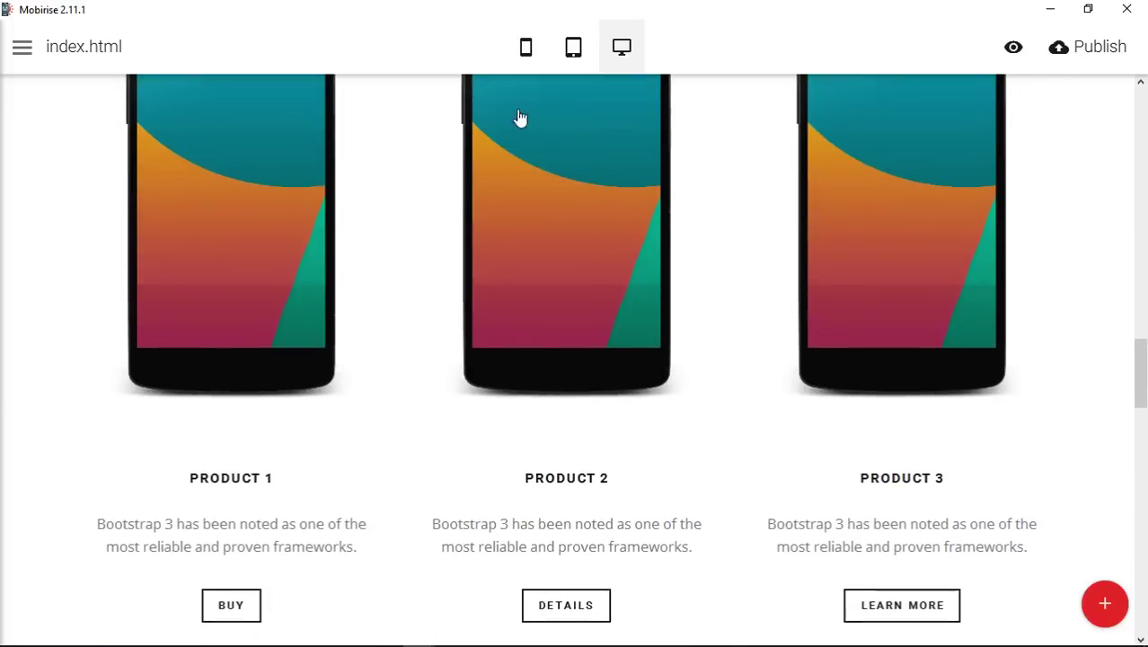
pyautogui.click(573, 47)
pyautogui.scroll(-3, 848, 366)
pyautogui.scroll(5, 848, 366)
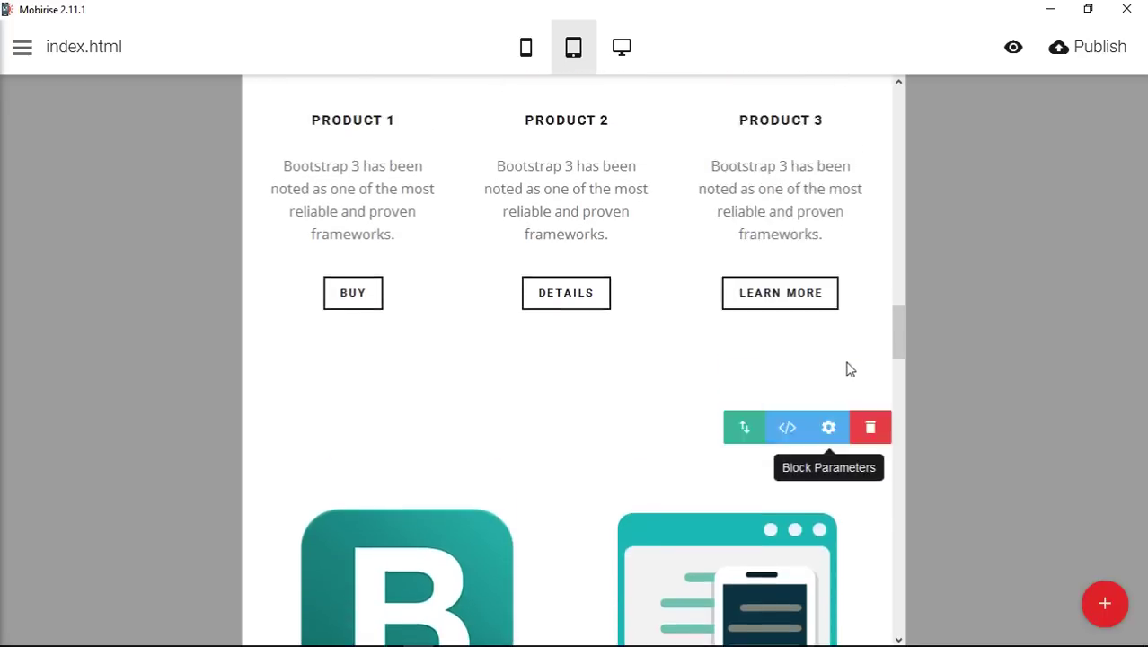
pyautogui.scroll(-6, 850, 370)
pyautogui.scroll(-2, 850, 371)
pyautogui.scroll(5, 850, 372)
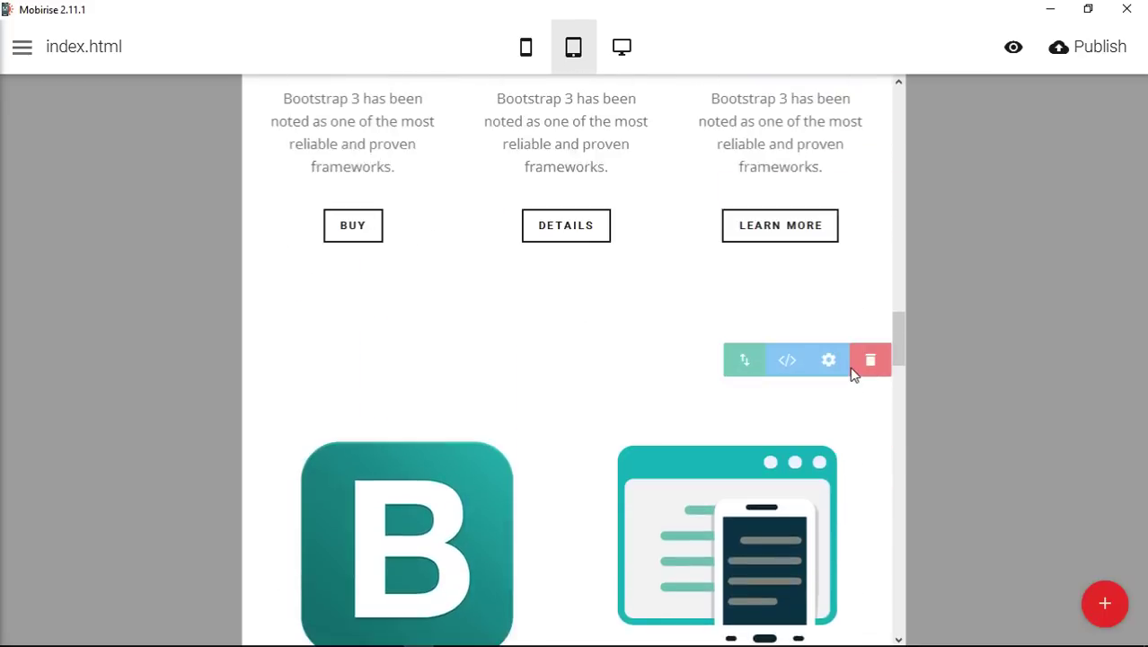
pyautogui.click(525, 48)
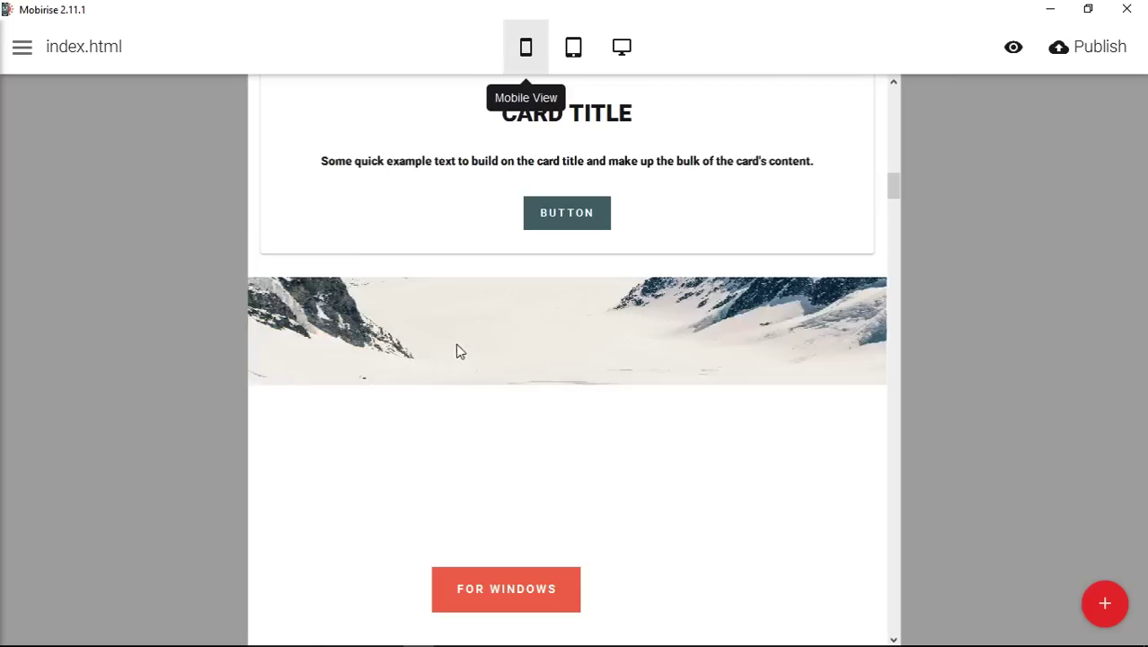
pyautogui.scroll(-8, 643, 349)
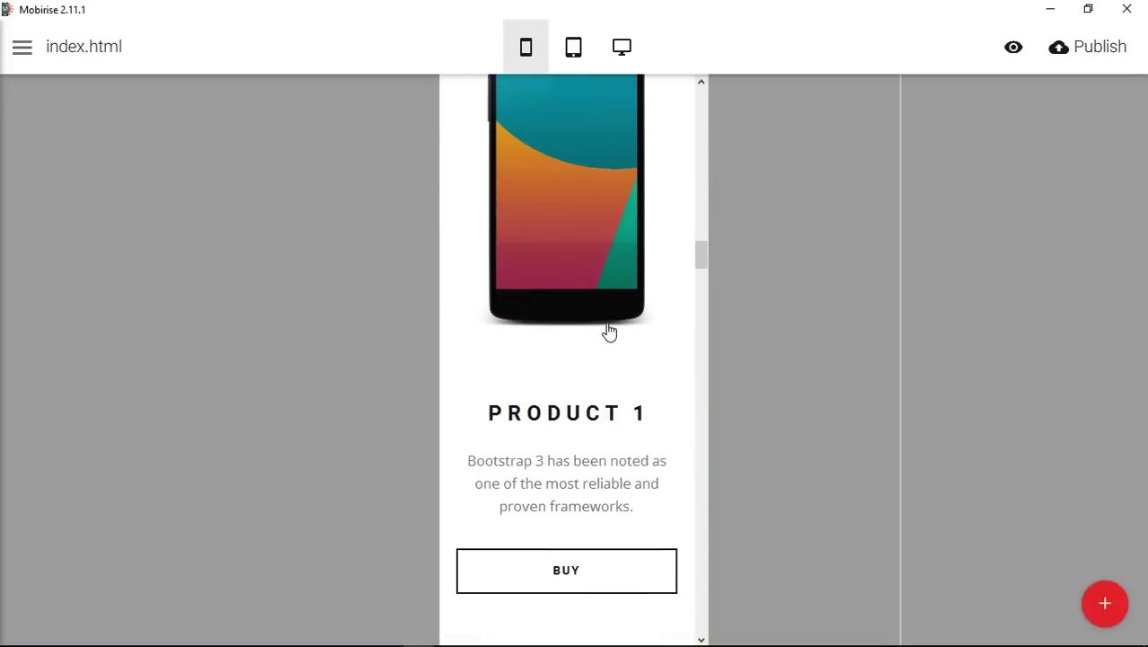
pyautogui.scroll(-1, 623, 426)
pyautogui.scroll(-4, 623, 426)
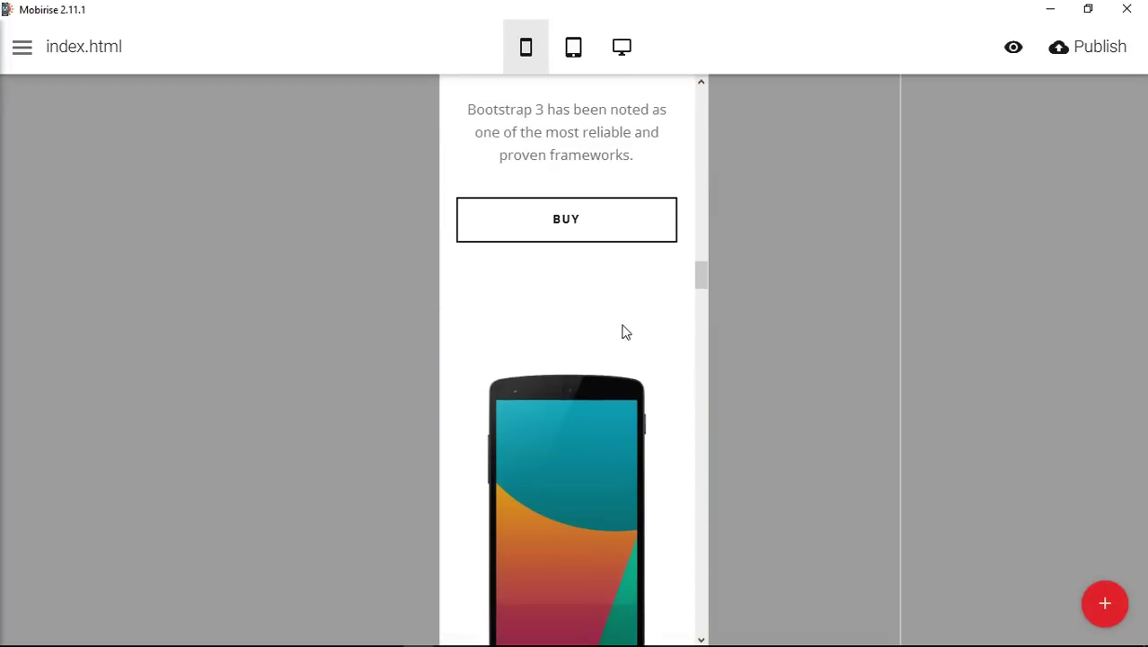
pyautogui.scroll(-7, 619, 331)
pyautogui.scroll(12, 631, 337)
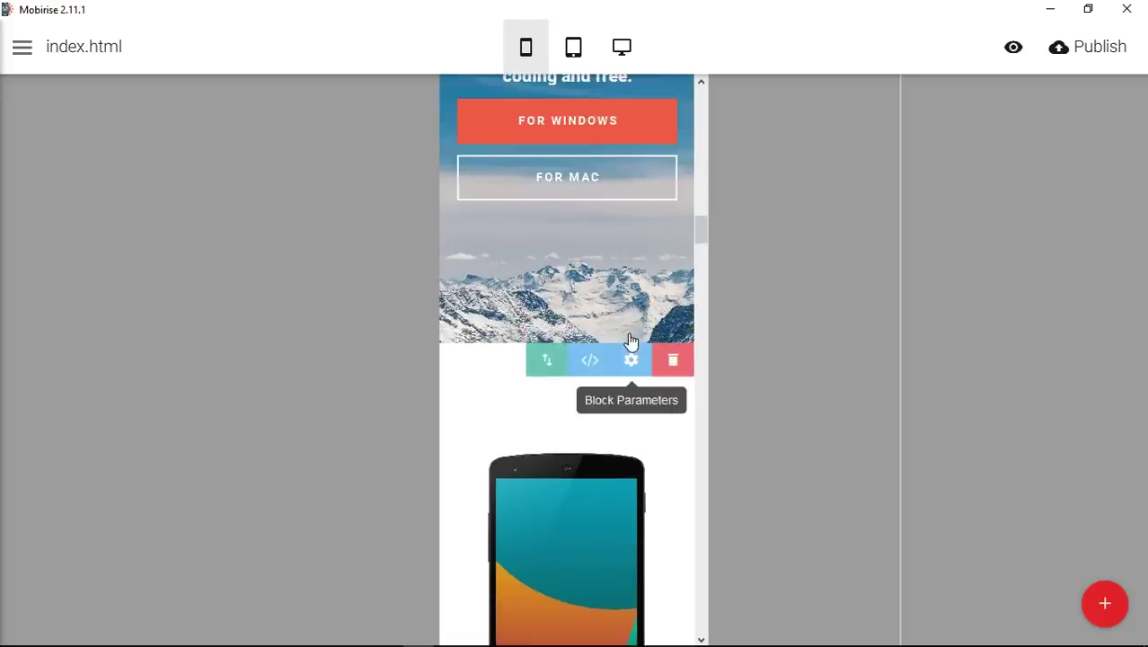
pyautogui.click(623, 47)
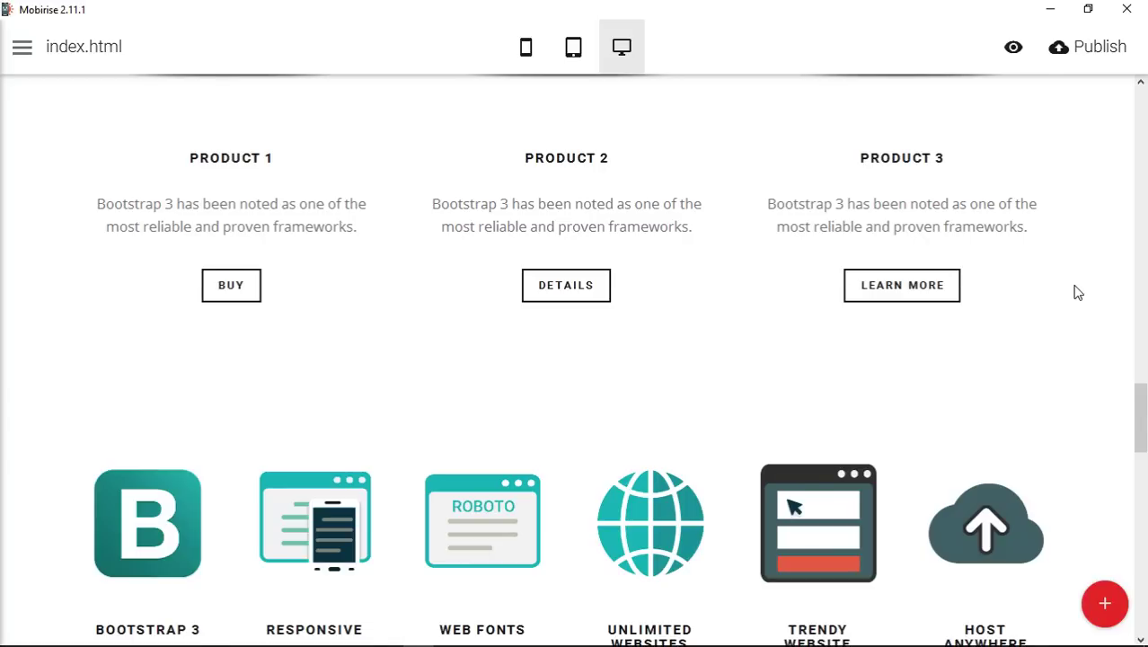
pyautogui.scroll(2, 1076, 293)
pyautogui.scroll(4, 1107, 325)
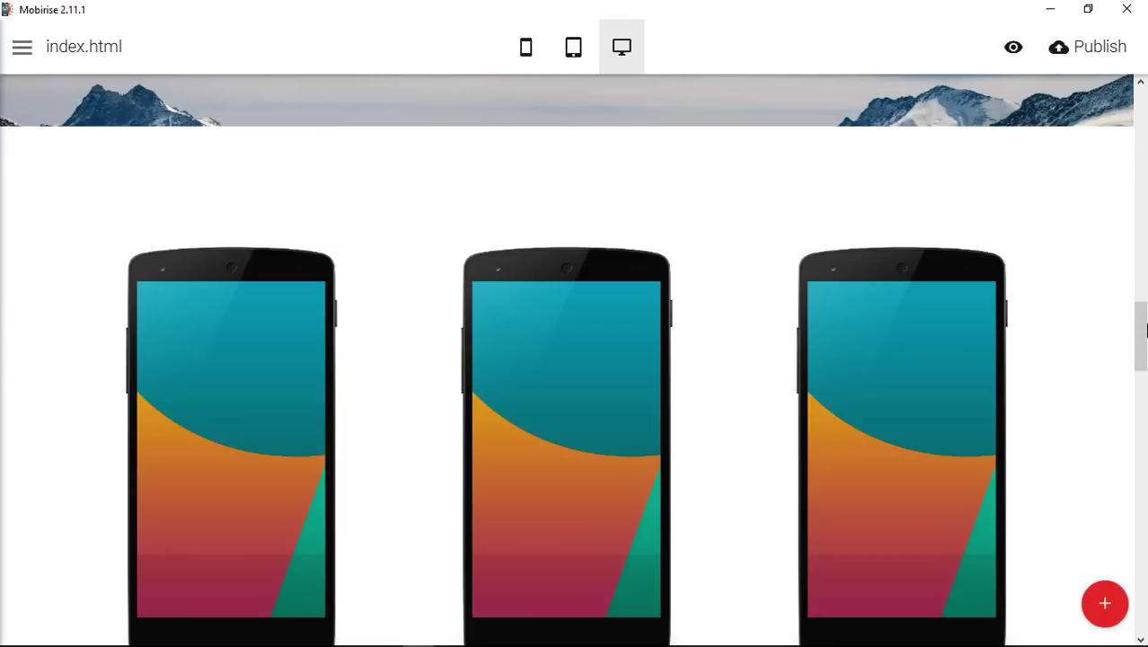
pyautogui.moveTo(1143, 333); pyautogui.dragTo(1143, 416)
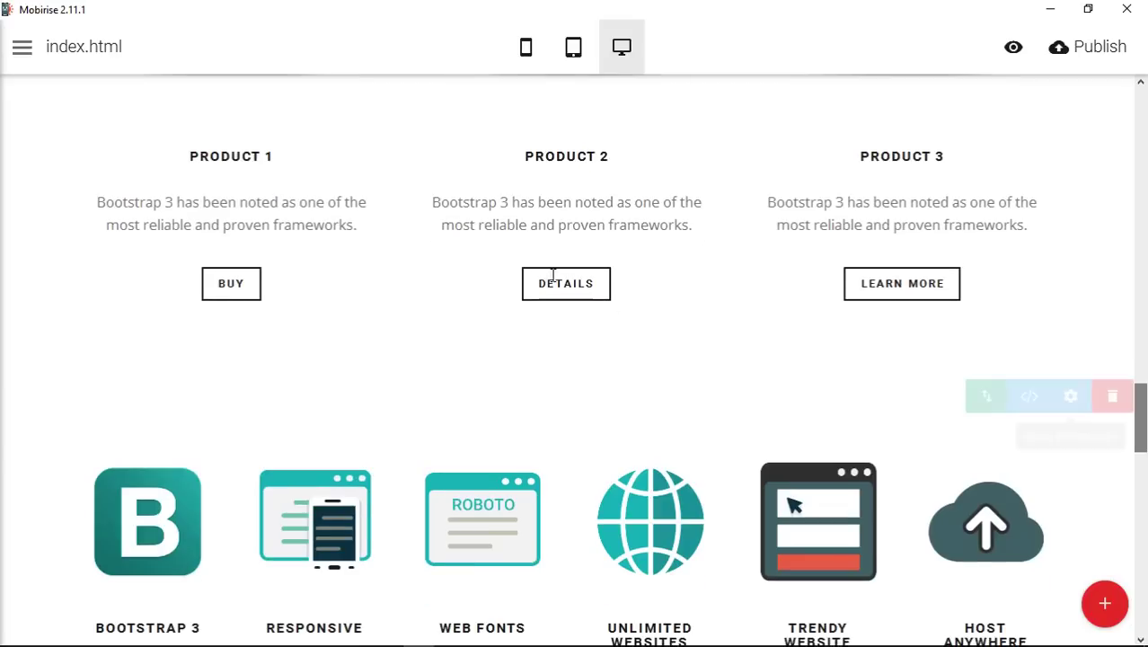